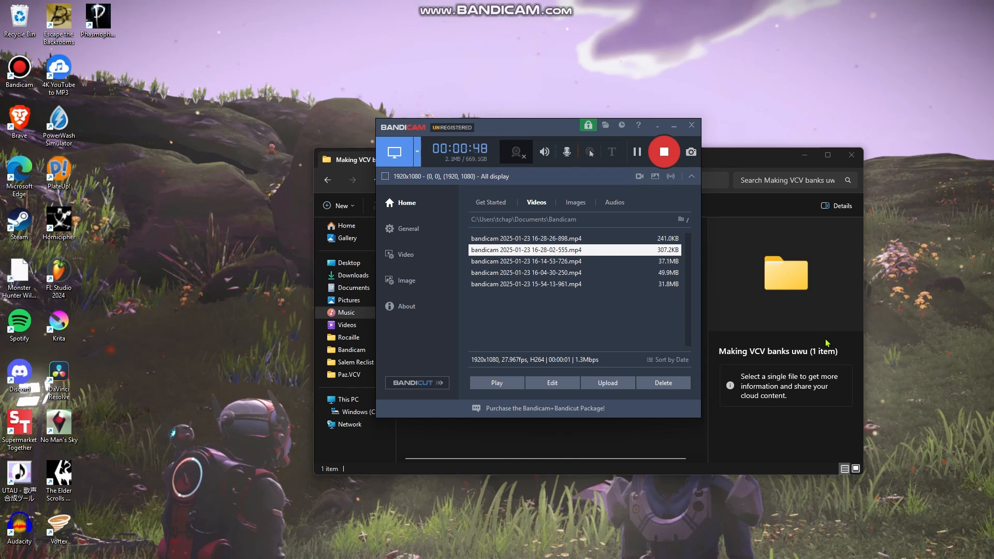
# Clear the open windows off the desktop and launch oremo.exe
pyautogui.click(674, 125)
pyautogui.click(852, 155)
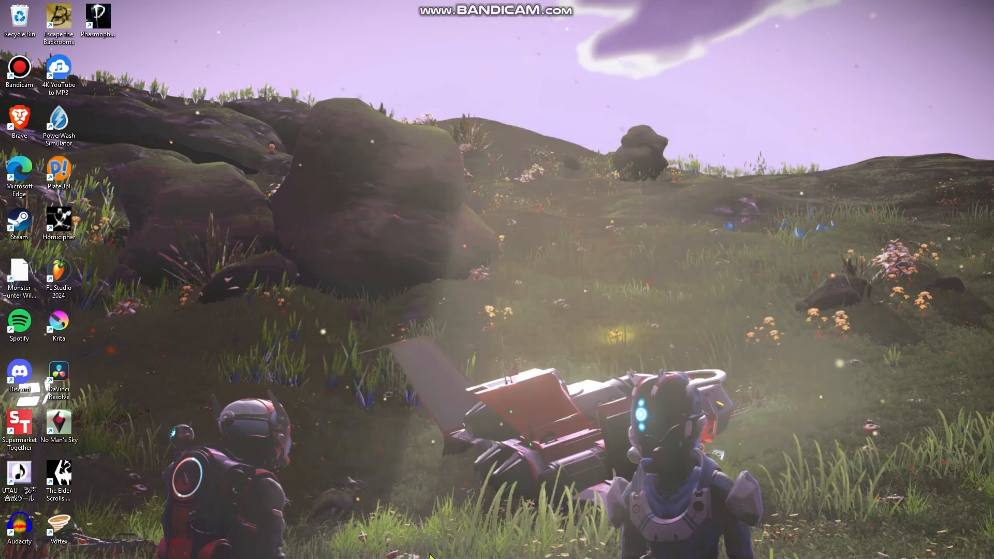
pyautogui.click(410, 546)
pyautogui.write('oremo')
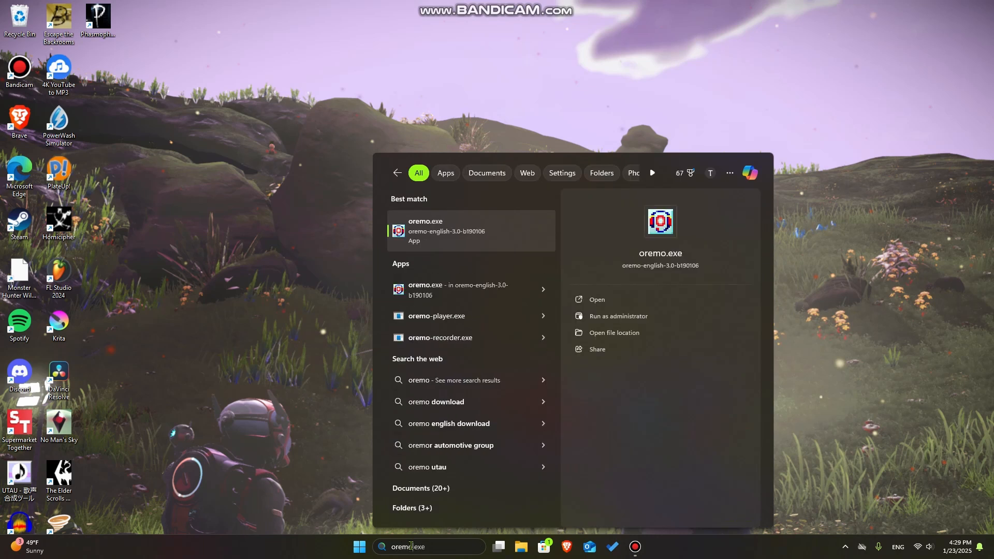
pyautogui.press('Return')
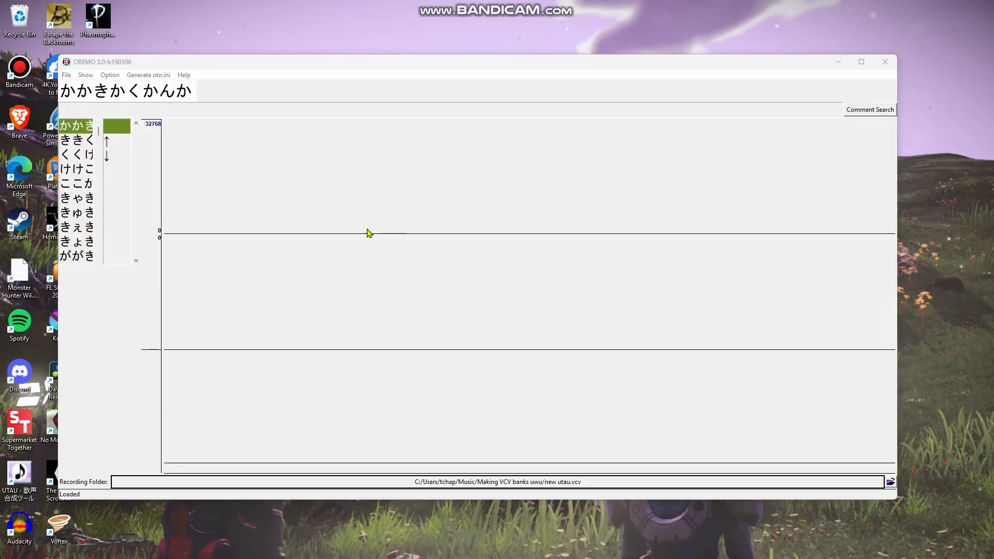
# Start setting the recording folder and browse to Music > Making VCV banks uwu
pyautogui.click(312, 482)
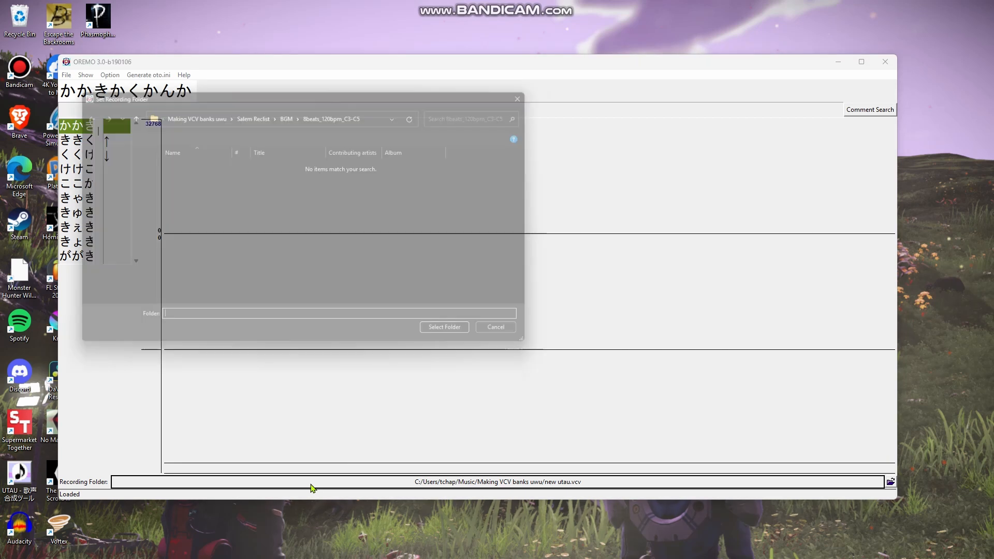
pyautogui.press('Escape')
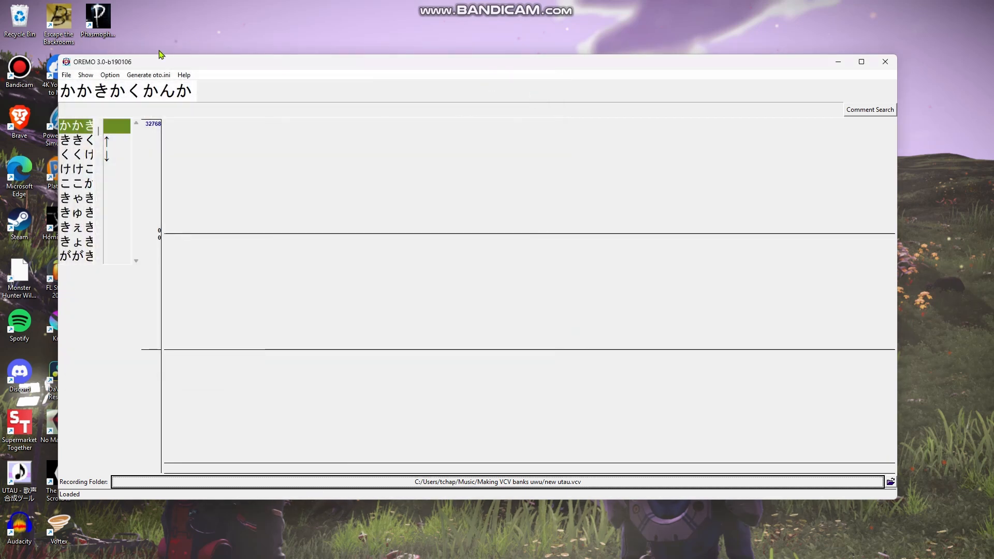
pyautogui.click(66, 75)
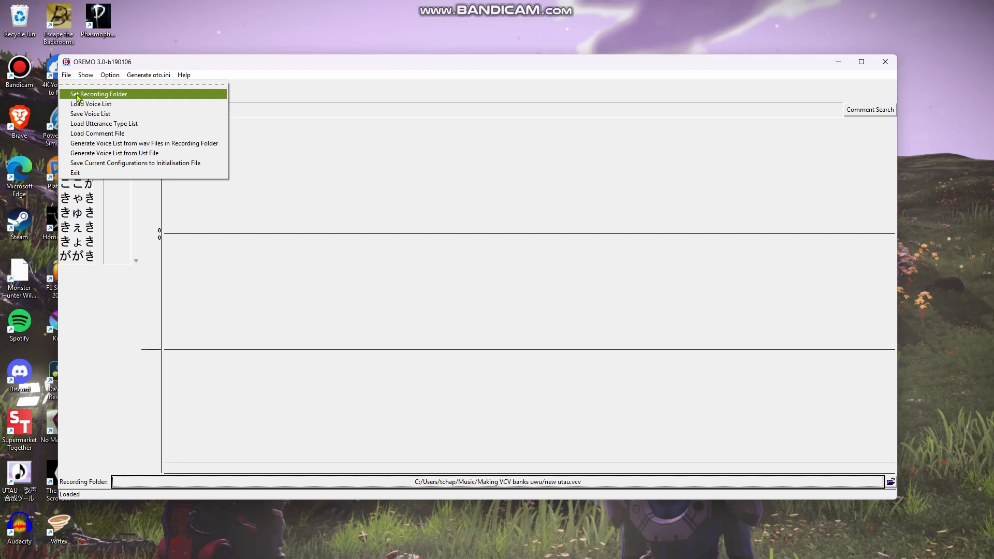
pyautogui.click(152, 439)
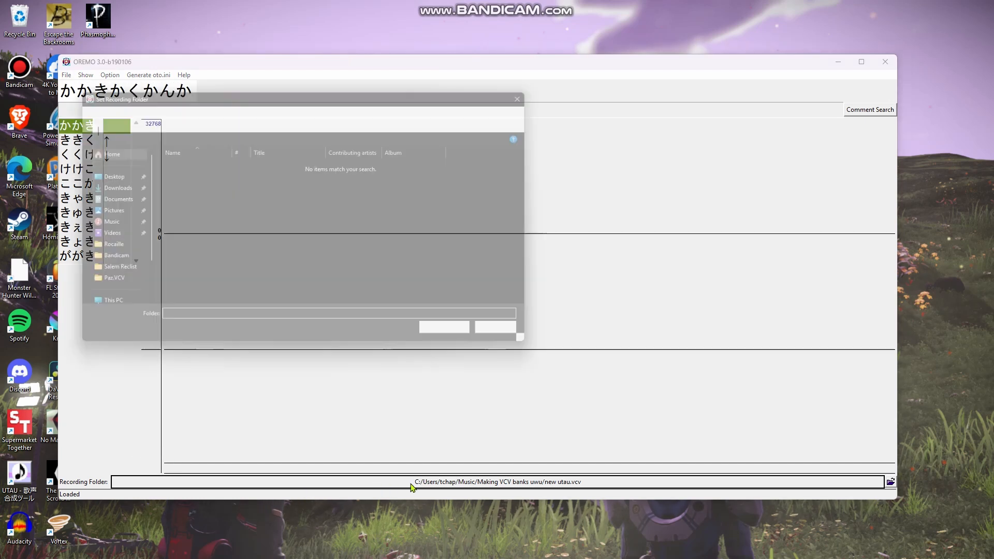
pyautogui.click(186, 110)
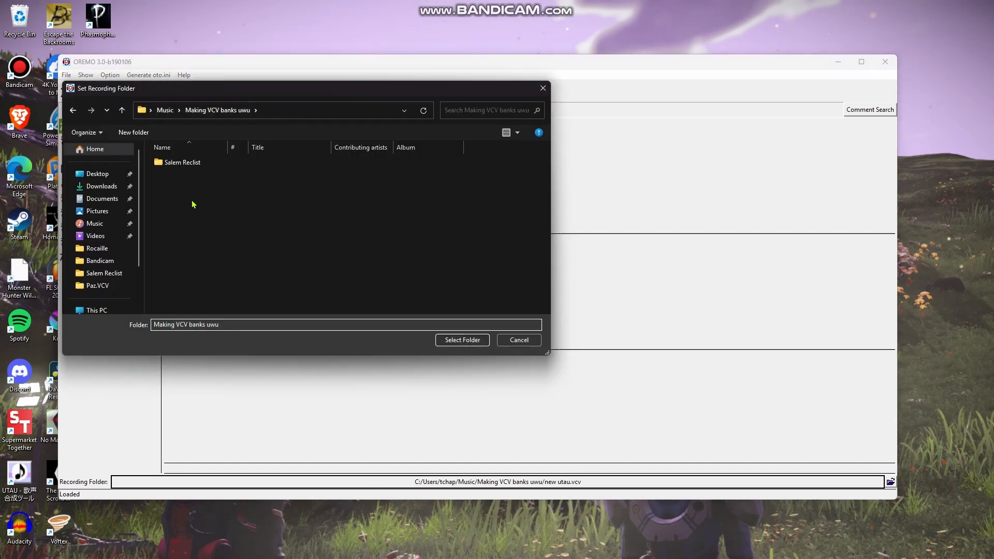
pyautogui.click(170, 112)
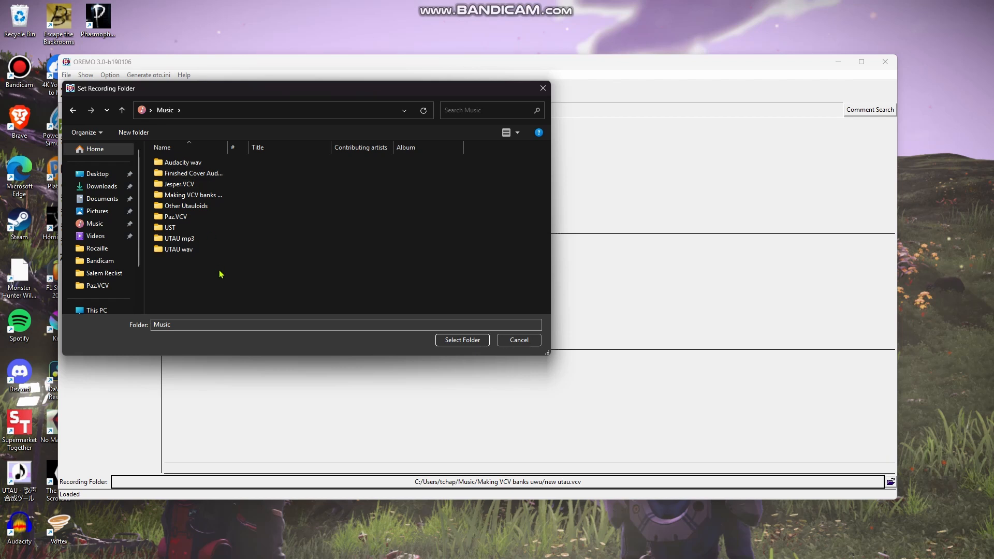
pyautogui.doubleClick(224, 196)
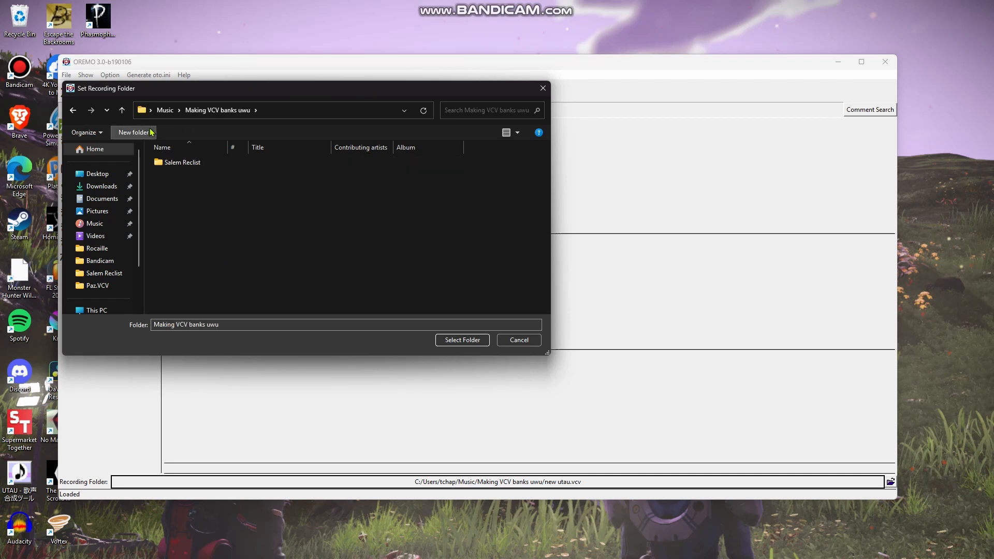
# Create a folder named "super cool utau" inside Making VCV banks uwu and set it as the recording folder
pyautogui.click(134, 132)
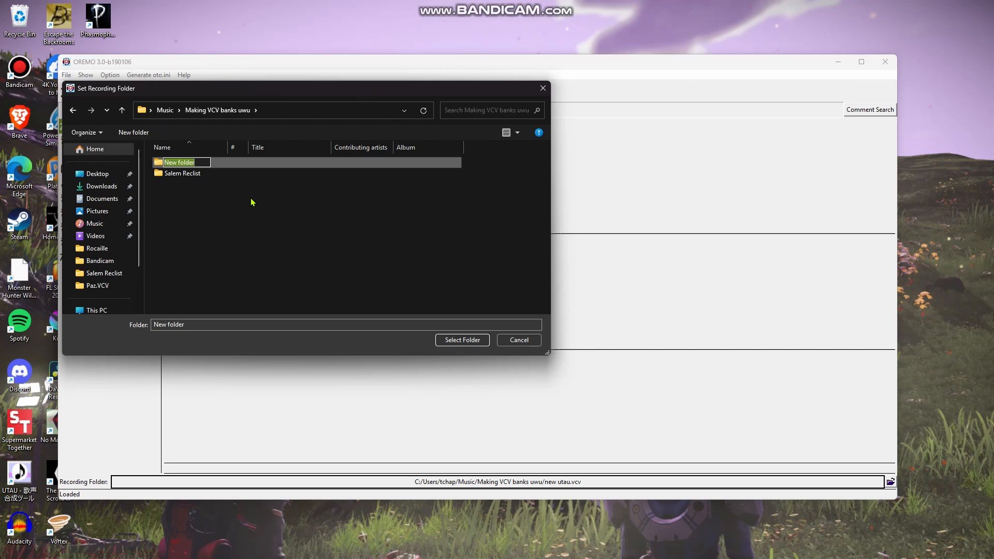
pyautogui.write('super cool utau')
pyautogui.press('Return')
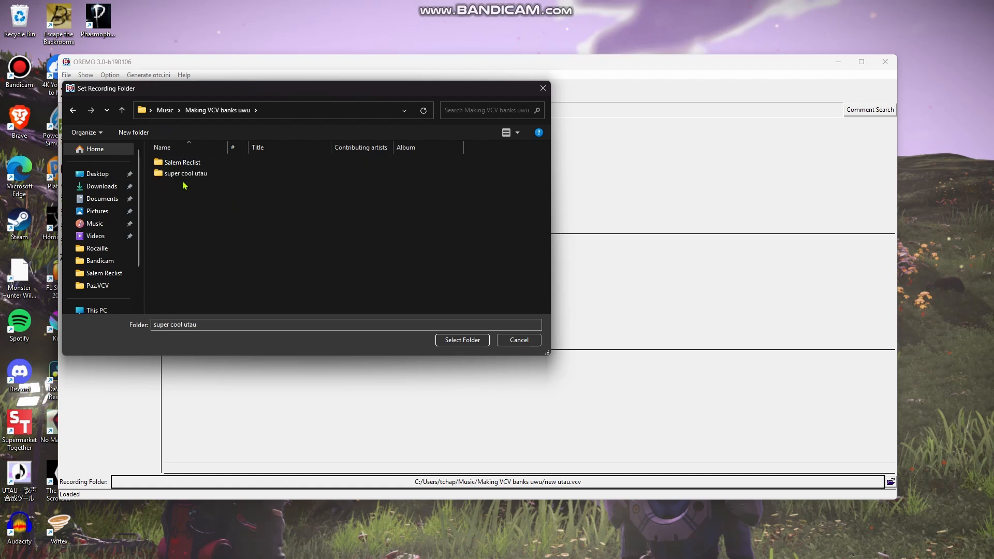
pyautogui.doubleClick(216, 177)
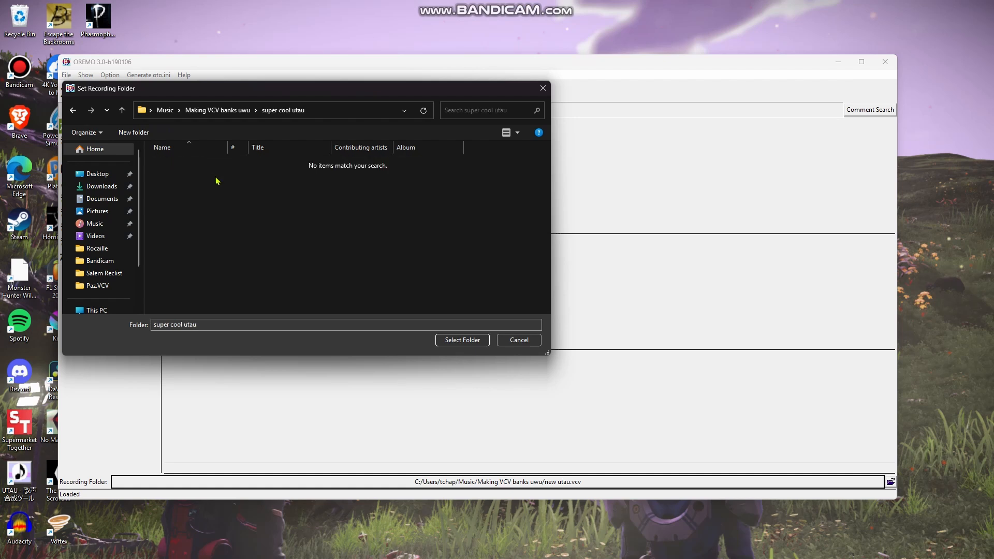
pyautogui.click(477, 344)
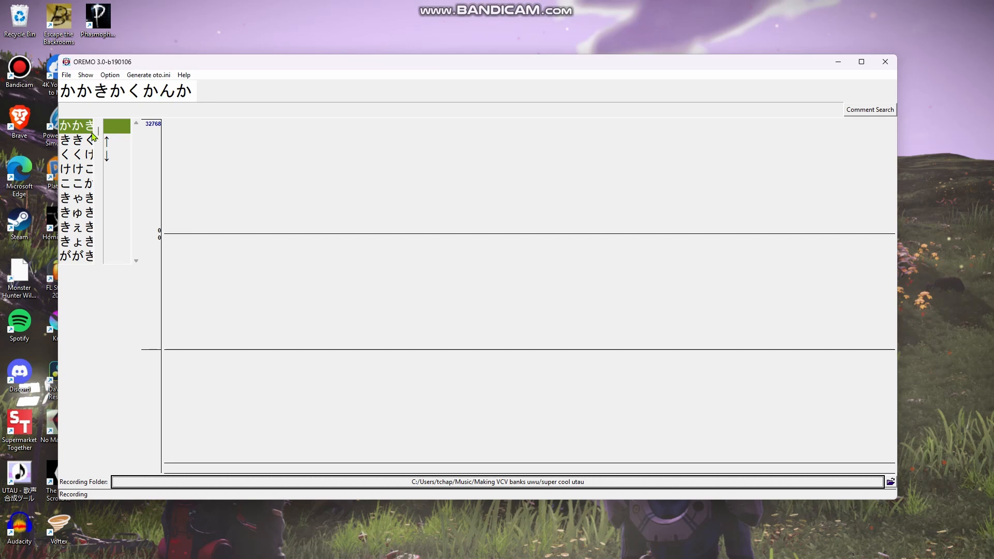
# Look through the current voice list and load the "Extra Efficient VCV (8 mora)" voice list from the Salem Reclist folder
pyautogui.moveTo(101, 133)
pyautogui.mouseDown()
pyautogui.moveTo(104, 259)
pyautogui.moveTo(101, 132)
pyautogui.mouseUp()
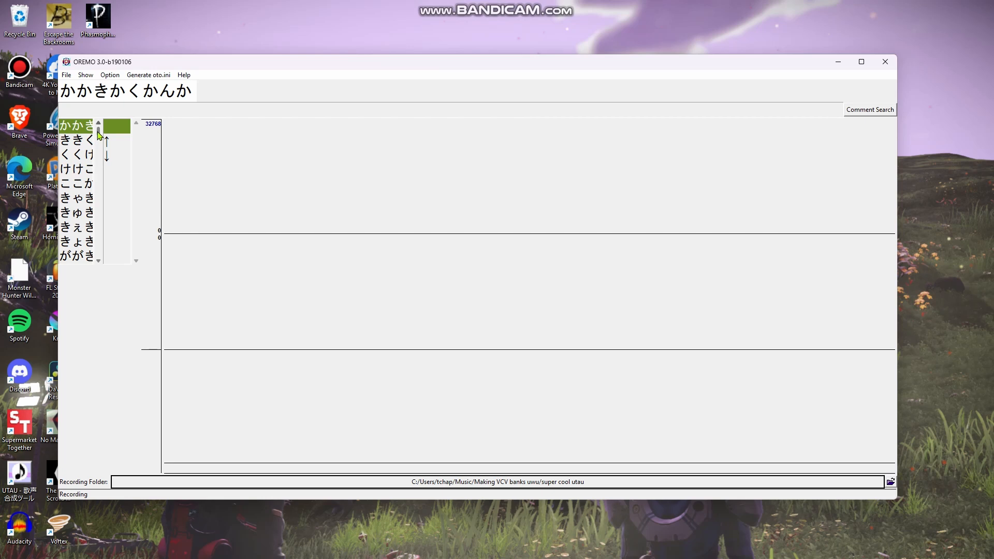
pyautogui.scroll(-15, 98, 155)
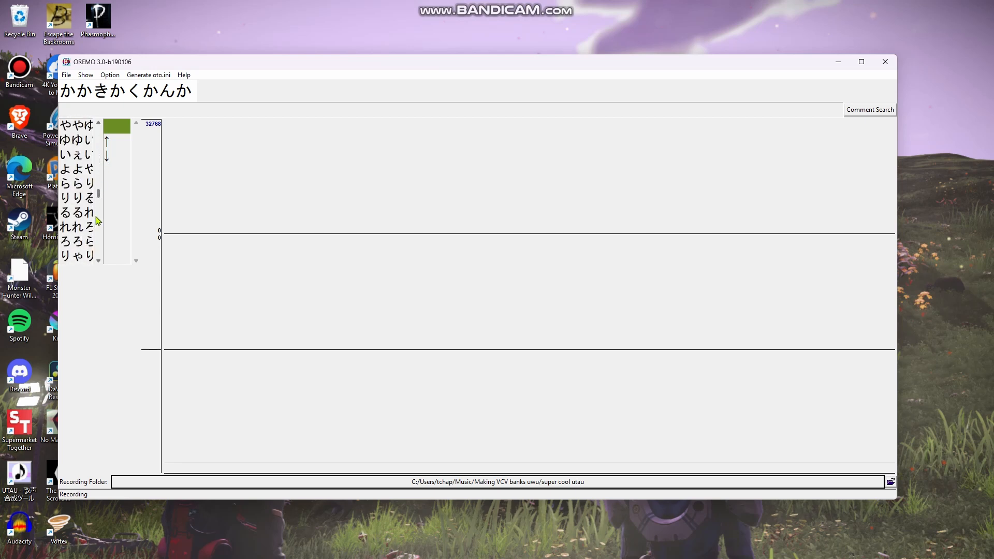
pyautogui.moveTo(98, 195); pyautogui.dragTo(102, 133)
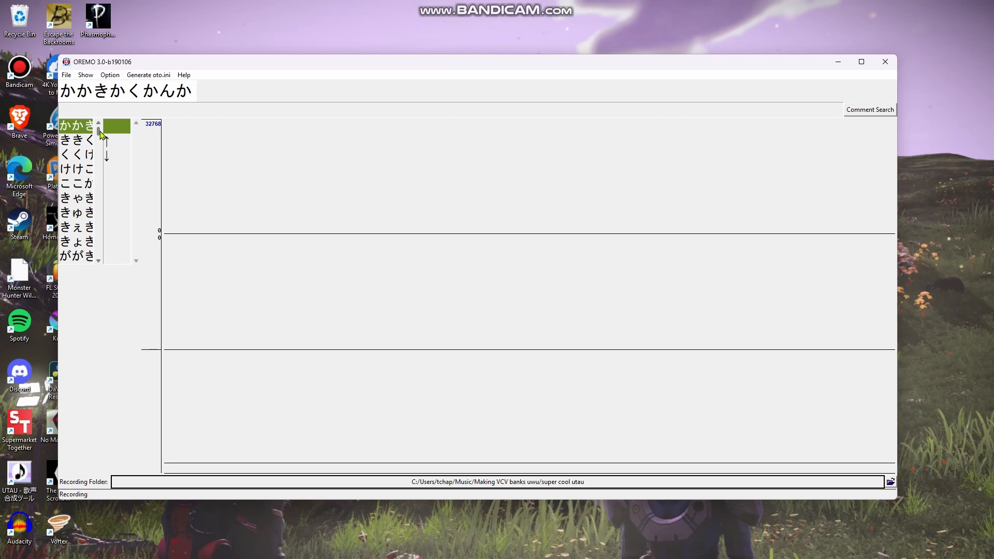
pyautogui.click(68, 75)
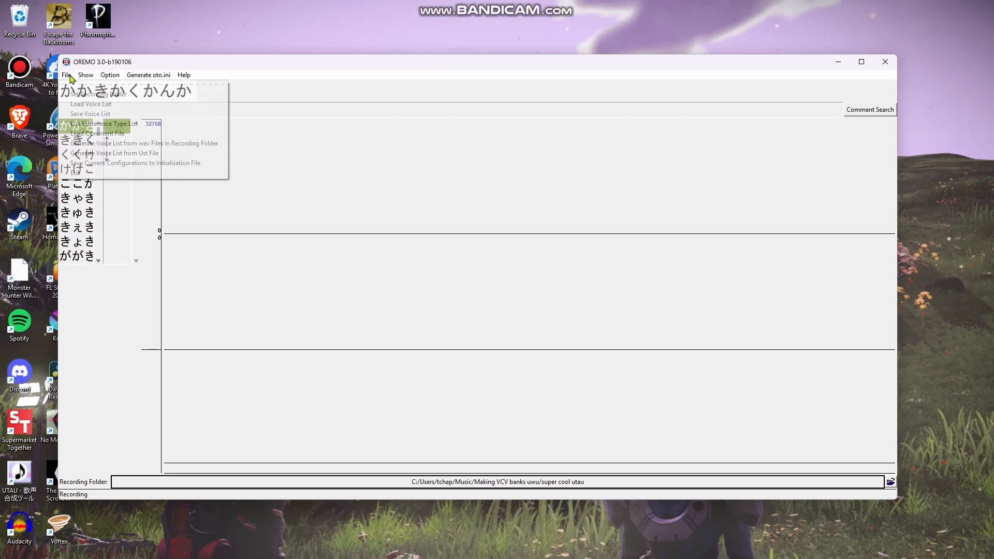
pyautogui.click(90, 105)
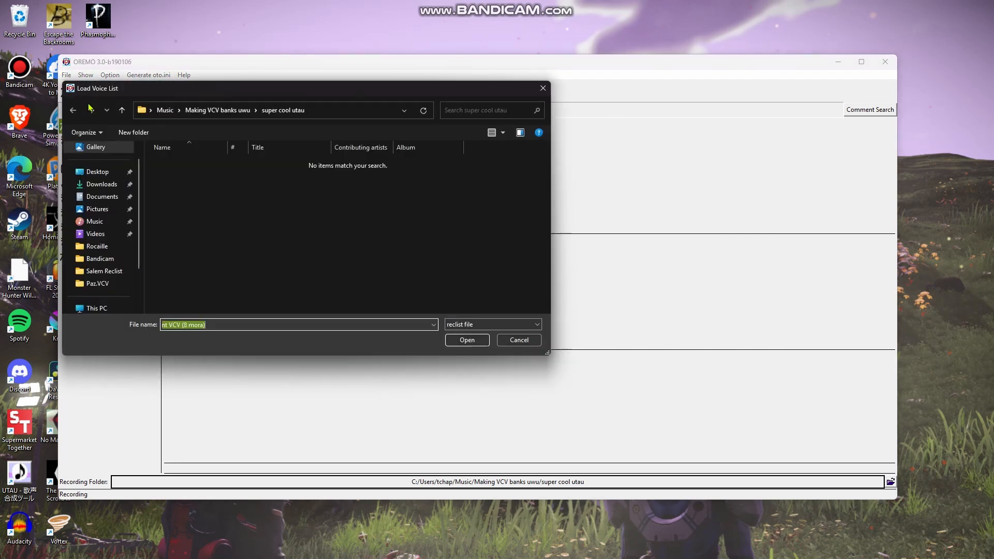
pyautogui.click(188, 113)
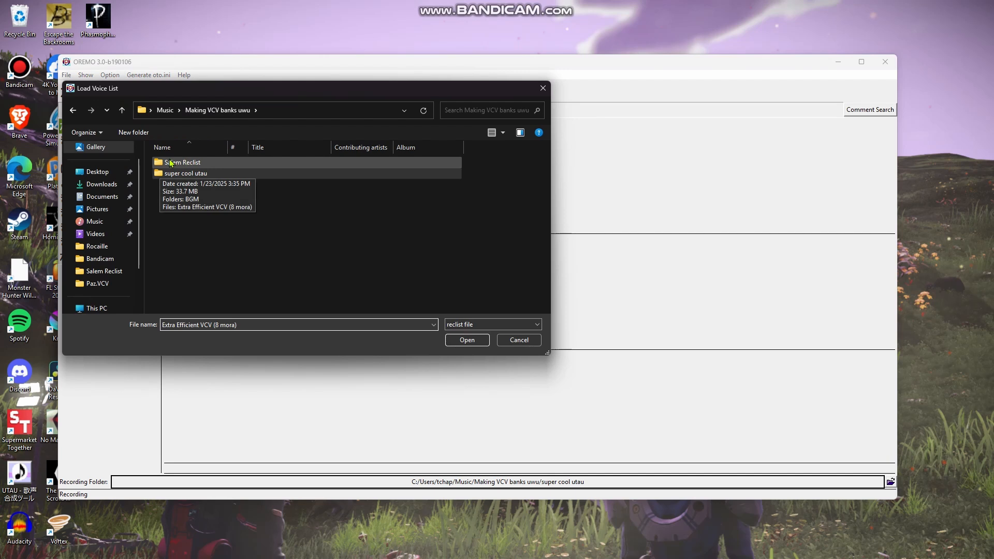
pyautogui.doubleClick(170, 165)
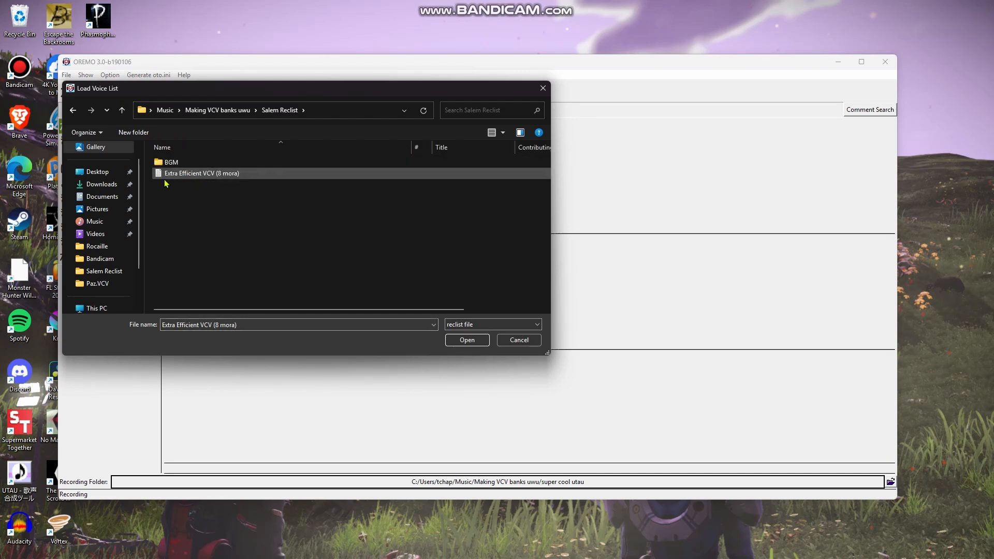
pyautogui.click(161, 178)
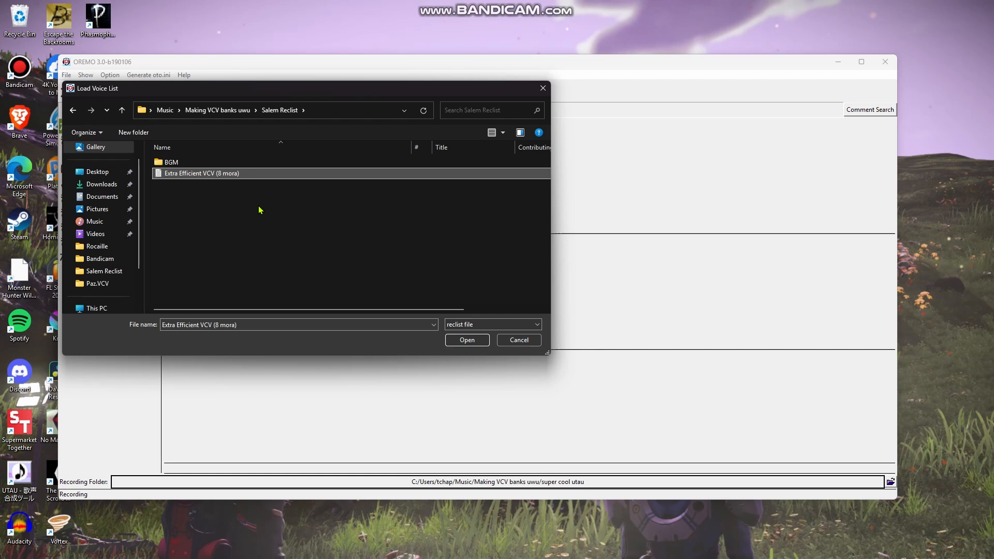
pyautogui.doubleClick(239, 176)
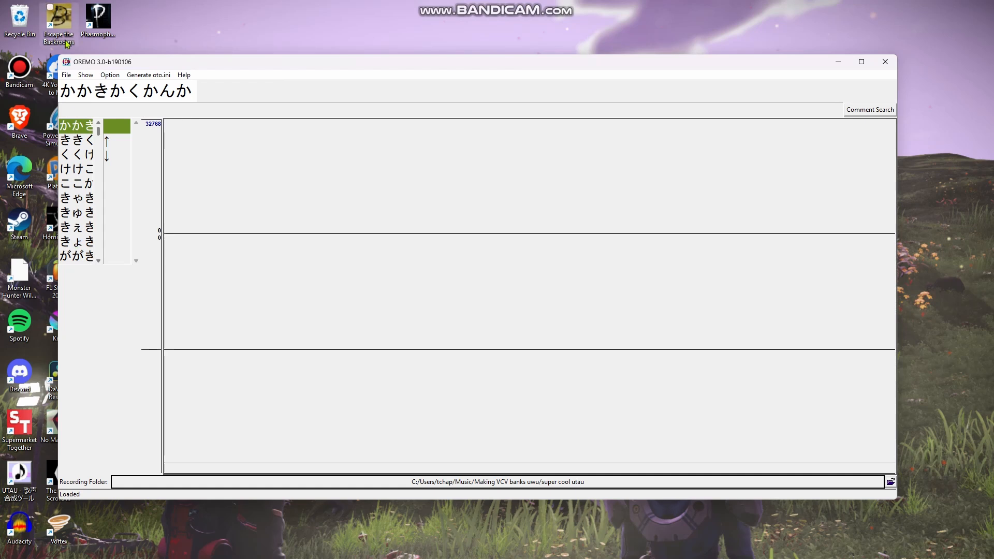
# Open the Recording Style Settings
pyautogui.click(66, 76)
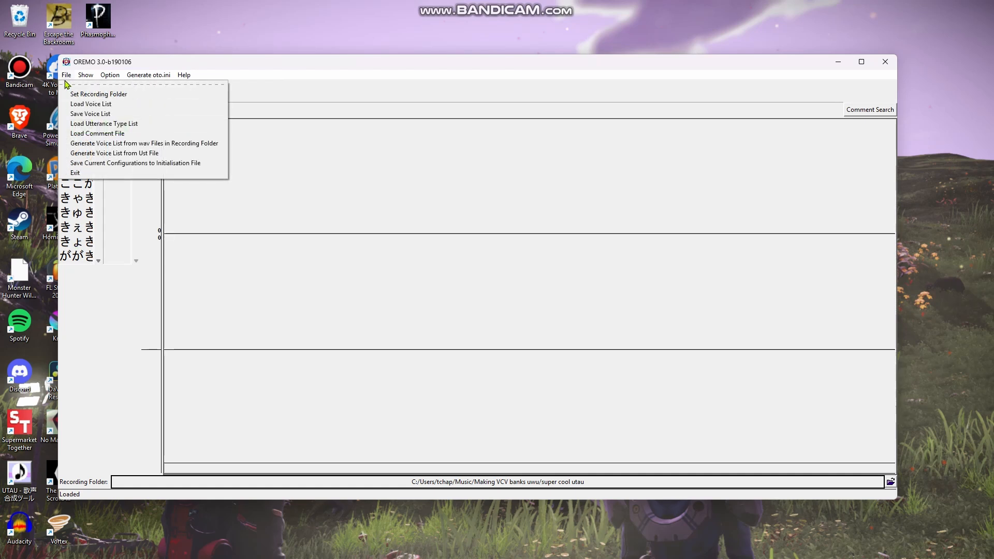
pyautogui.click(112, 79)
pyautogui.click(112, 78)
pyautogui.click(124, 104)
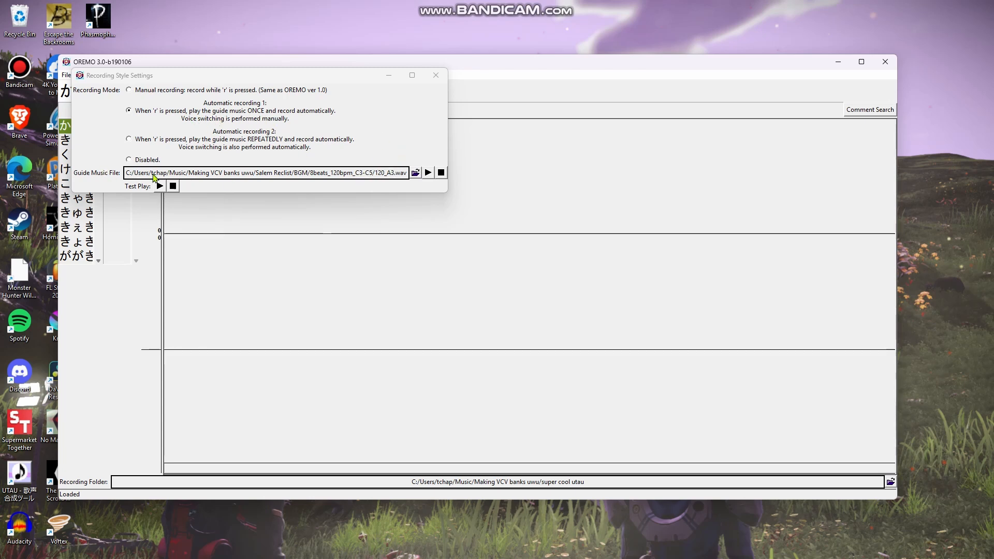
# Set the guide music file to 120_A3 from the Salem Reclist folder's BGM > 8beats_120bpm_C3-C5 subfolder
pyautogui.click(365, 176)
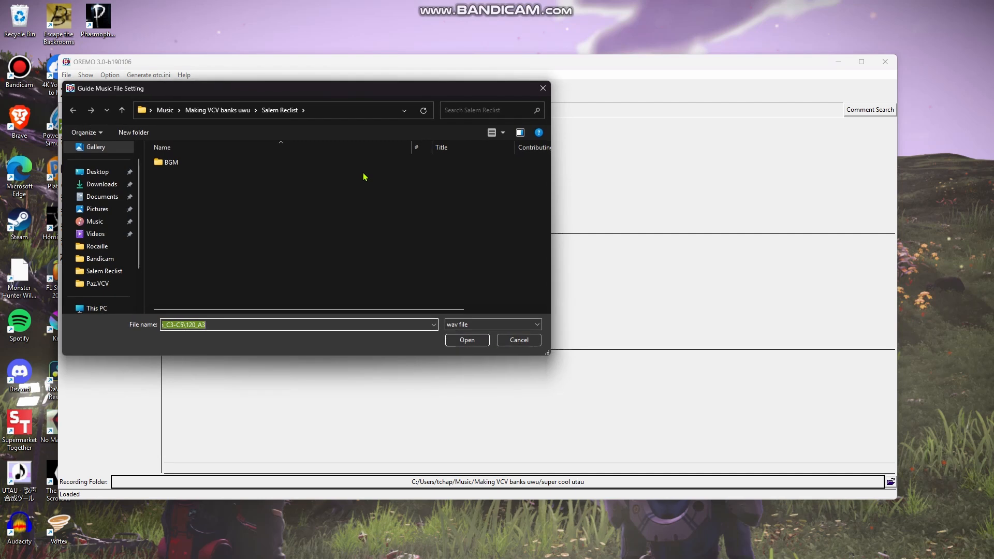
pyautogui.click(285, 111)
pyautogui.click(220, 110)
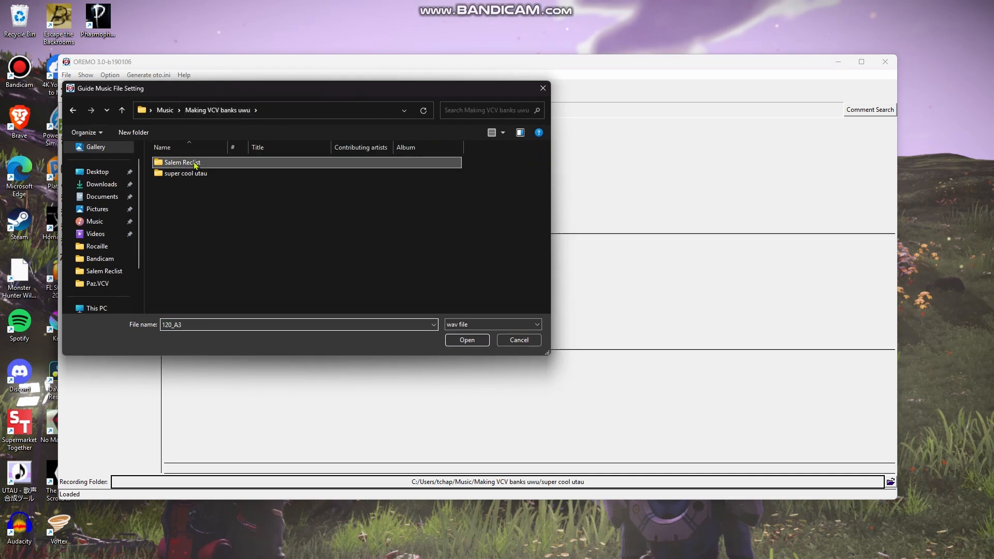
pyautogui.doubleClick(195, 163)
pyautogui.doubleClick(171, 163)
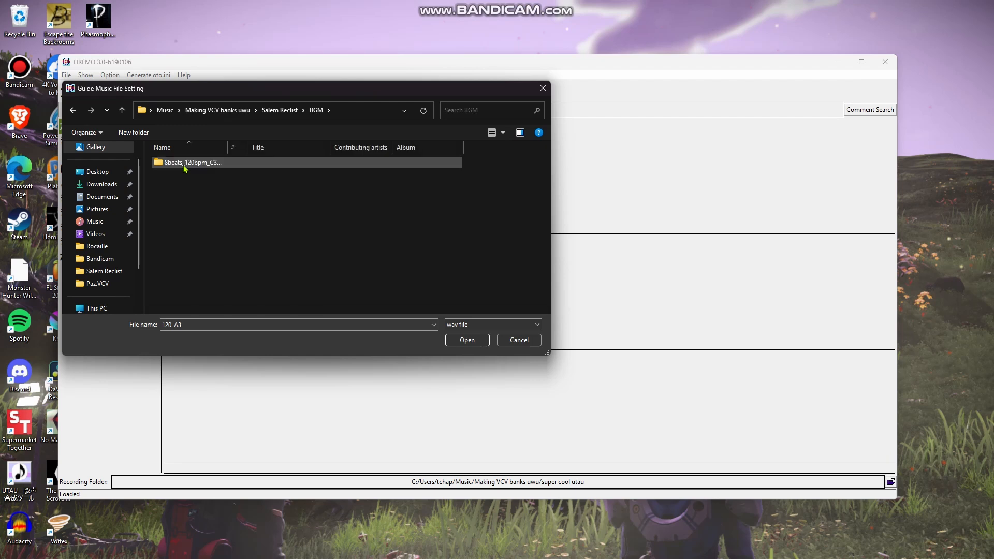
pyautogui.doubleClick(213, 162)
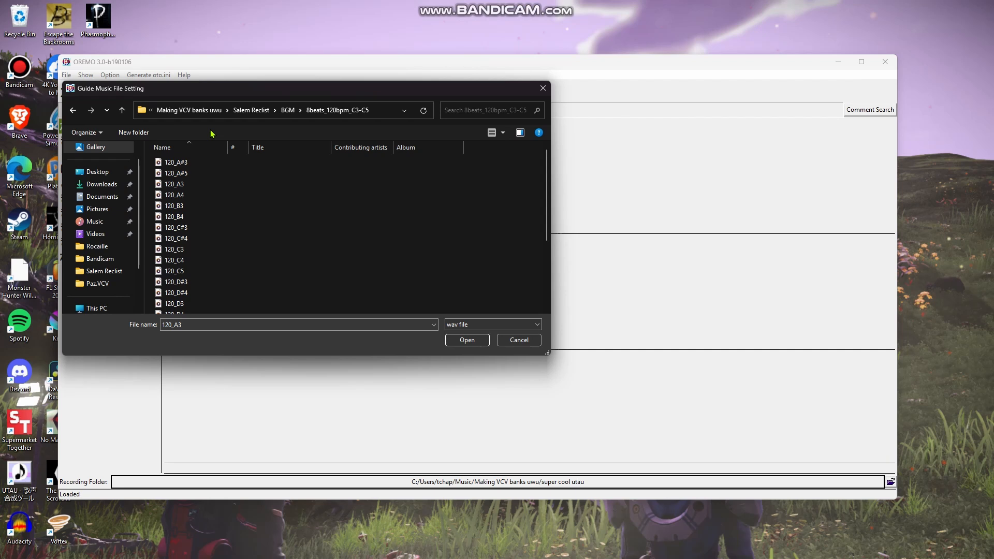
pyautogui.click(192, 188)
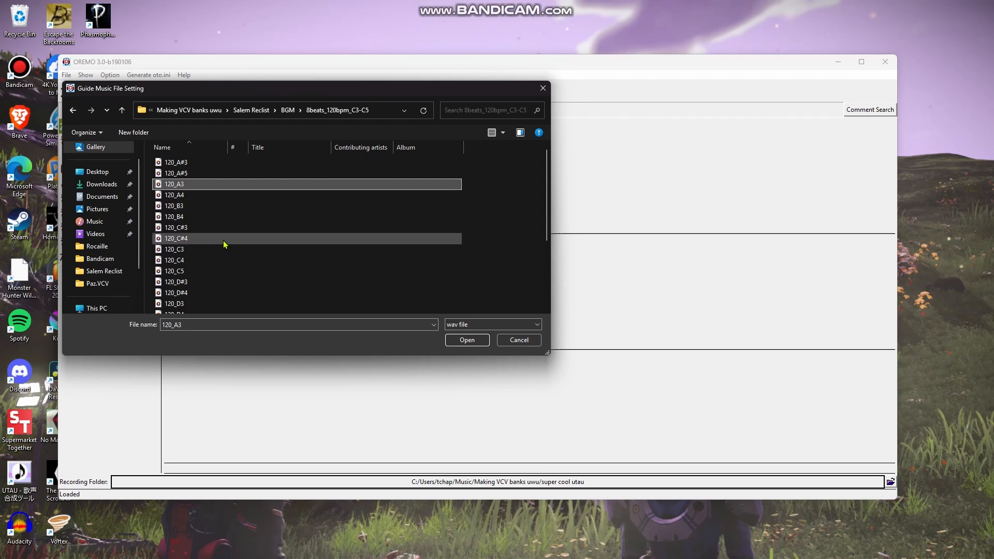
pyautogui.scroll(-3, 223, 256)
pyautogui.scroll(3, 219, 198)
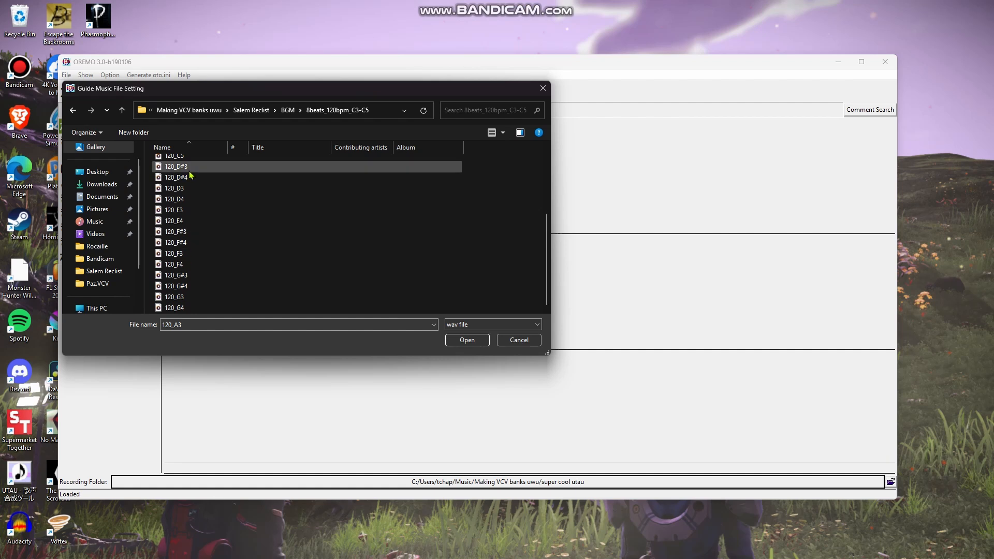
pyautogui.click(467, 339)
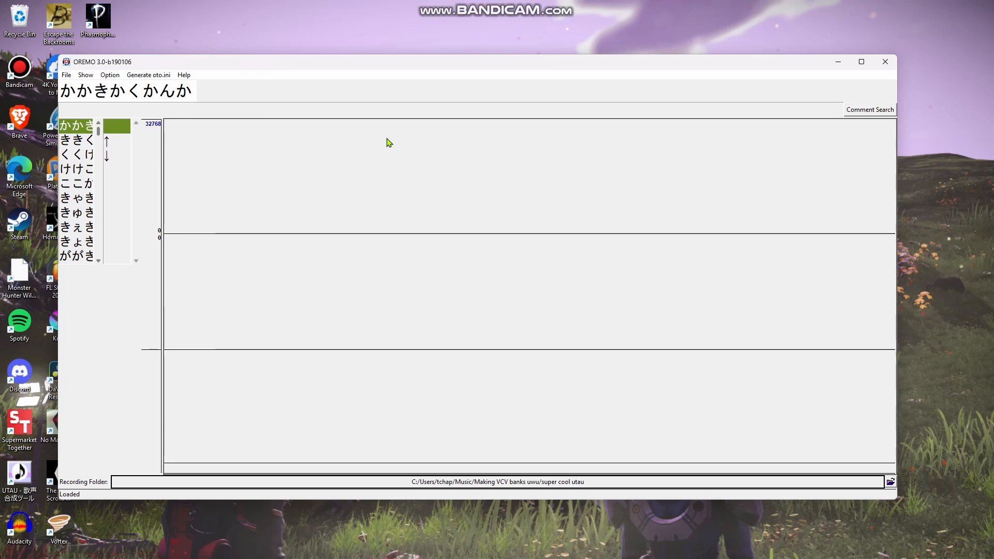
# Confirm A3 as the F0 target tone in the Advanced Settings and apply the settings
pyautogui.click(85, 76)
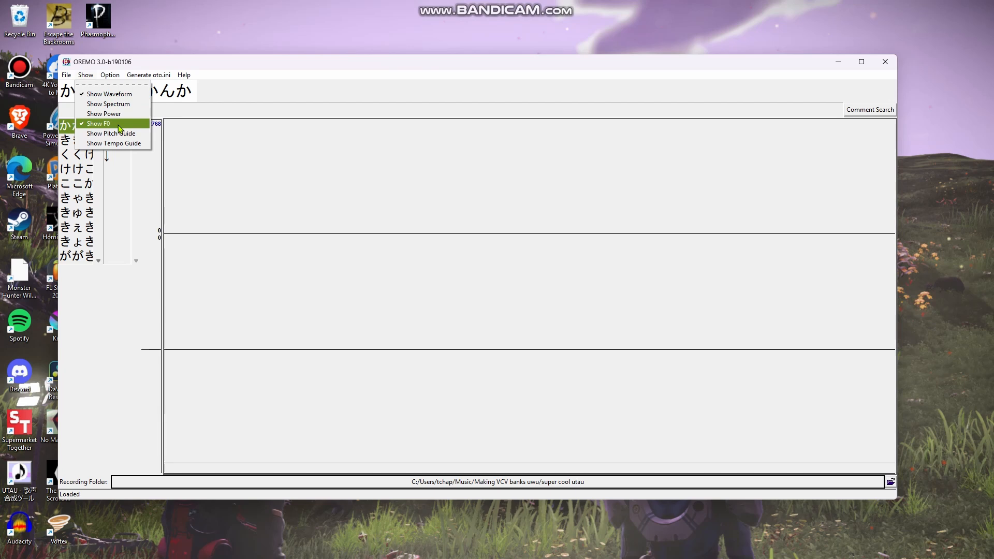
pyautogui.click(111, 78)
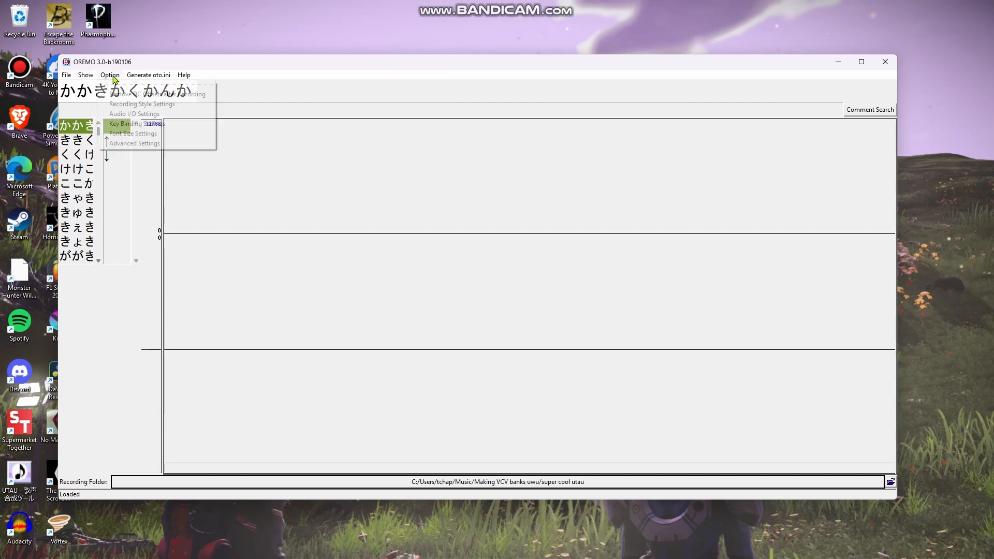
pyautogui.click(152, 143)
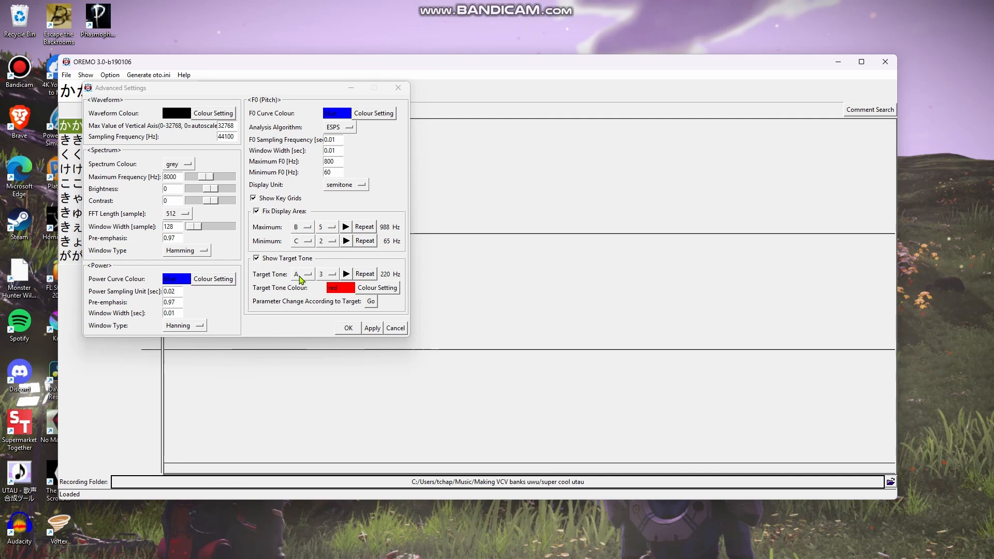
pyautogui.click(300, 275)
pyautogui.click(306, 276)
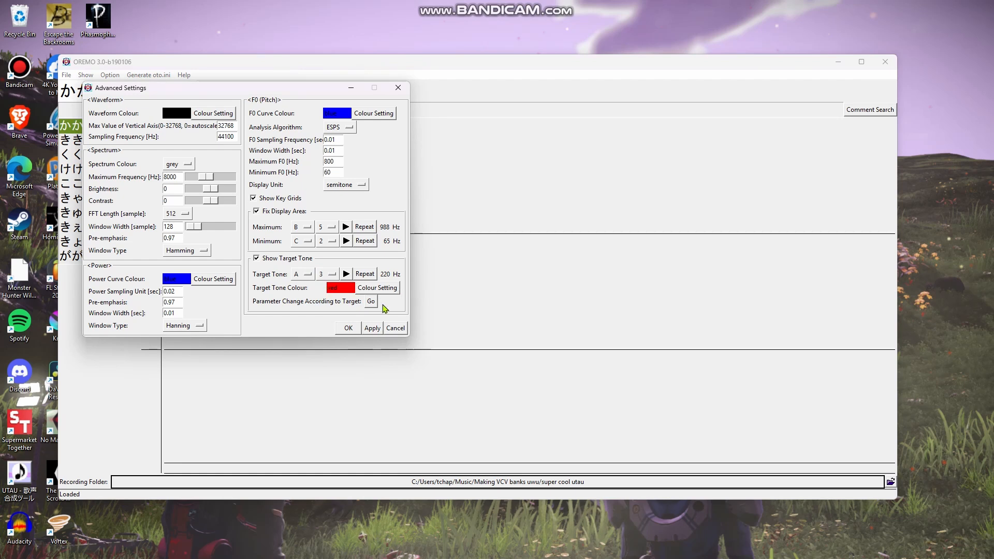
pyautogui.click(373, 329)
pyautogui.click(349, 329)
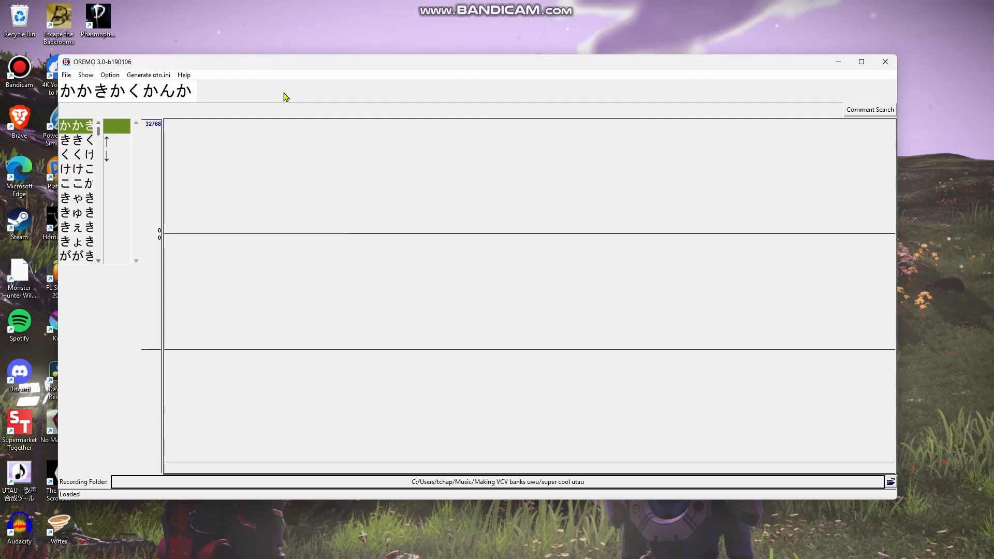
# Look at a few entries near the start of the voice list and return to かかきかくかんか
pyautogui.click(95, 76)
pyautogui.click(90, 77)
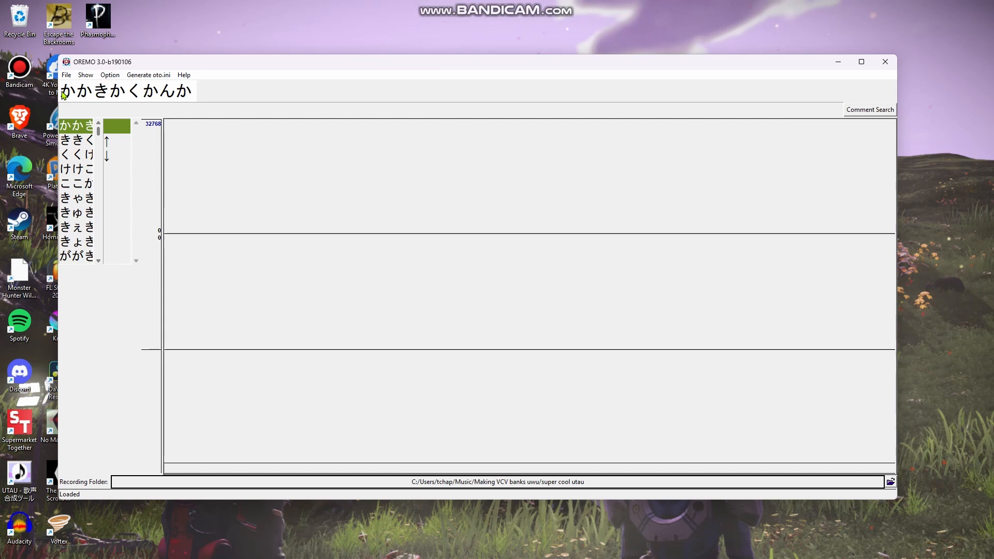
pyautogui.click(74, 146)
pyautogui.click(74, 167)
pyautogui.click(74, 127)
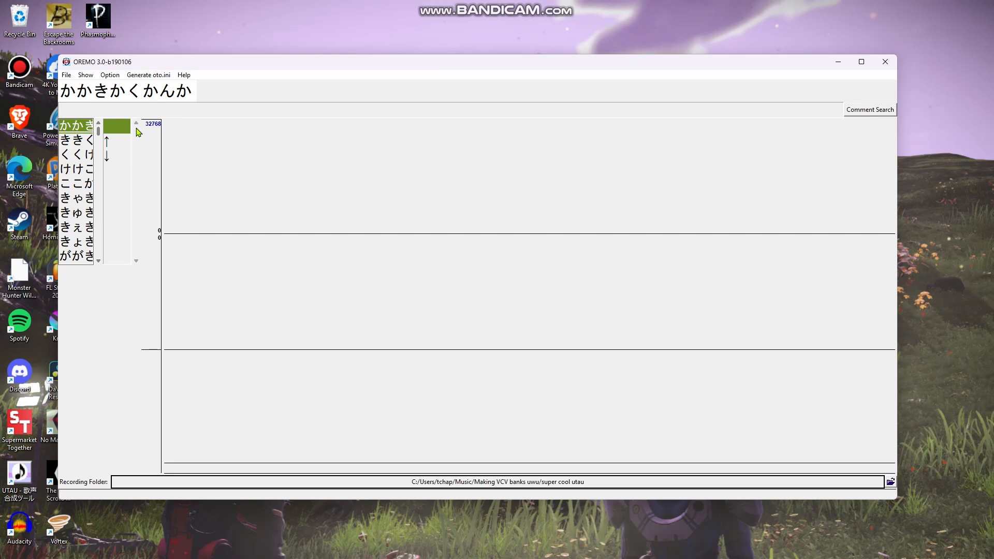
# Compare the blank, ↑ and ↓ suffixes for かかきかくかんか and return to the blank suffix
pyautogui.click(123, 145)
pyautogui.click(124, 164)
pyautogui.click(122, 144)
pyautogui.click(119, 160)
pyautogui.click(123, 141)
pyautogui.click(123, 129)
pyautogui.click(122, 147)
pyautogui.click(119, 155)
pyautogui.click(118, 142)
pyautogui.click(117, 155)
pyautogui.click(116, 143)
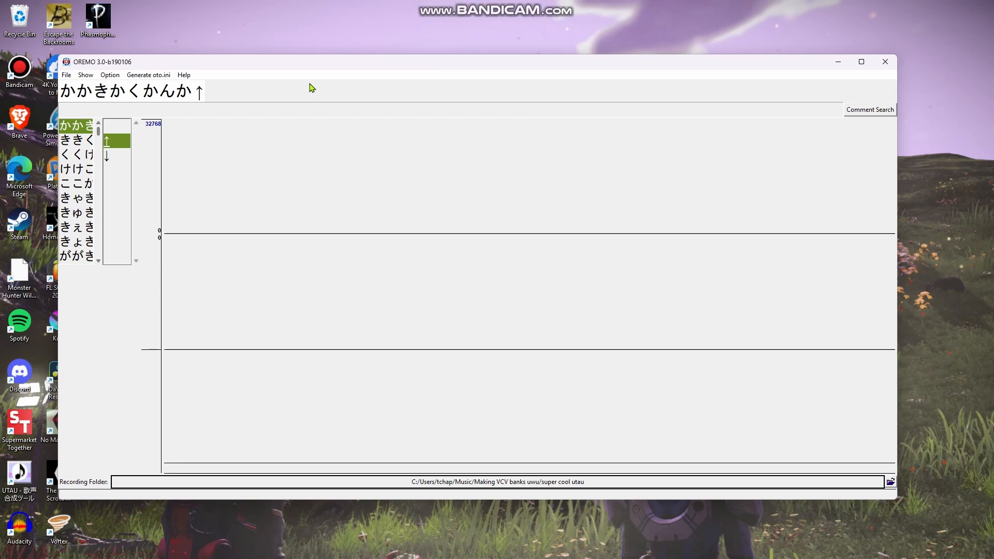
pyautogui.click(125, 127)
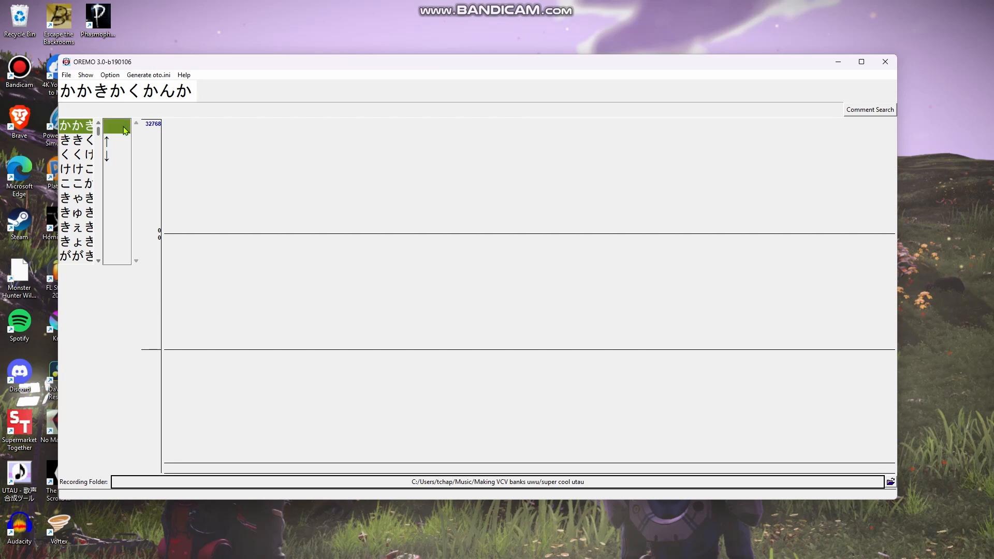
pyautogui.click(115, 143)
pyautogui.click(118, 160)
pyautogui.click(120, 144)
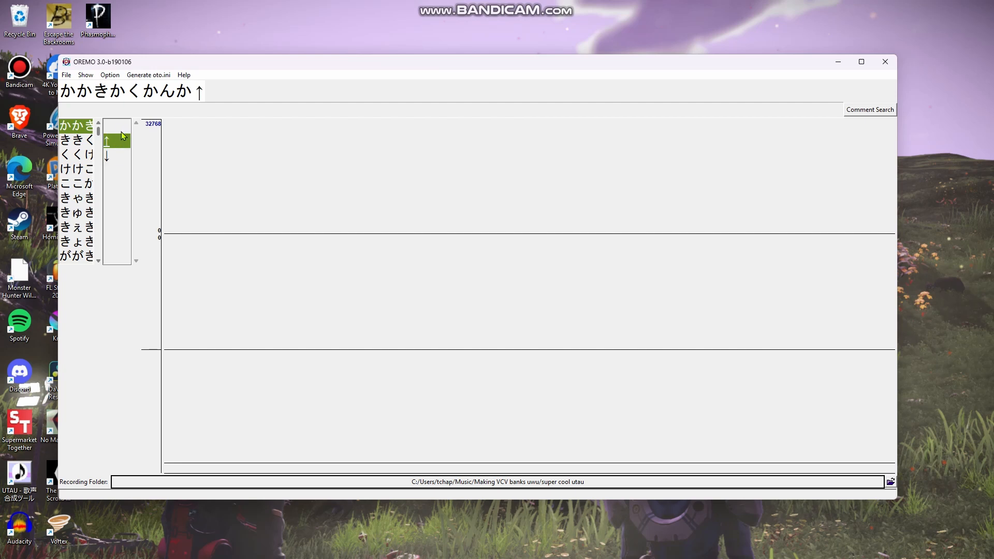
pyautogui.click(117, 155)
pyautogui.click(115, 141)
pyautogui.click(122, 131)
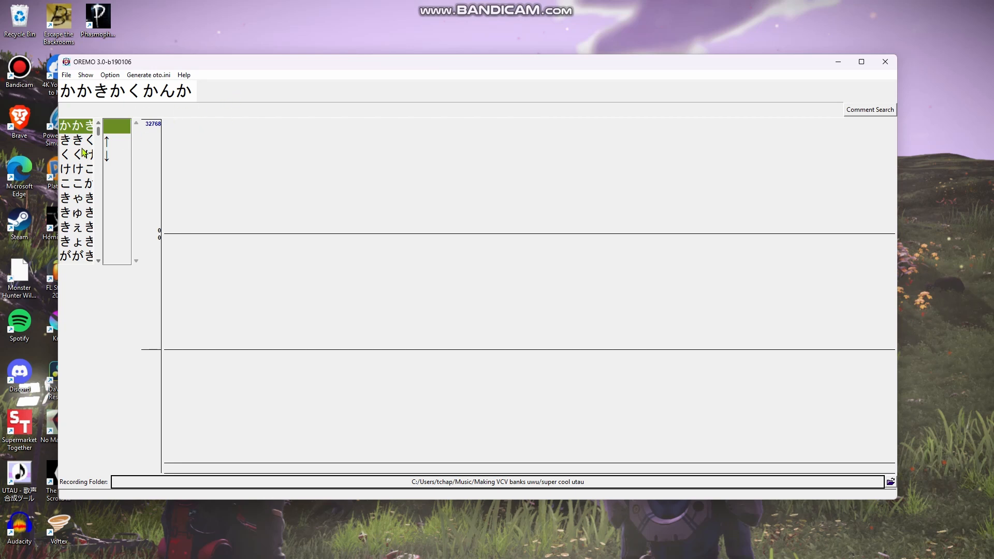
pyautogui.click(121, 144)
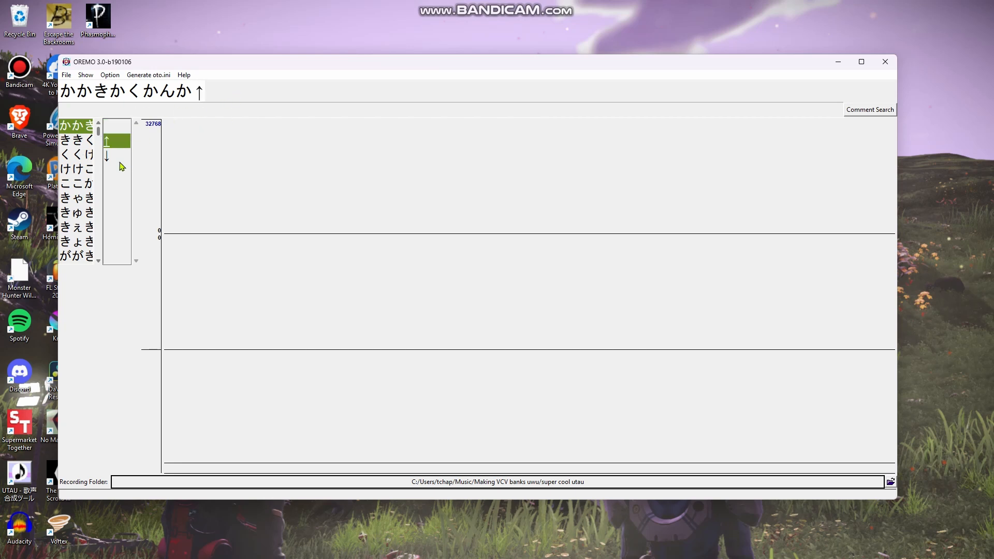
pyautogui.click(120, 130)
pyautogui.click(357, 87)
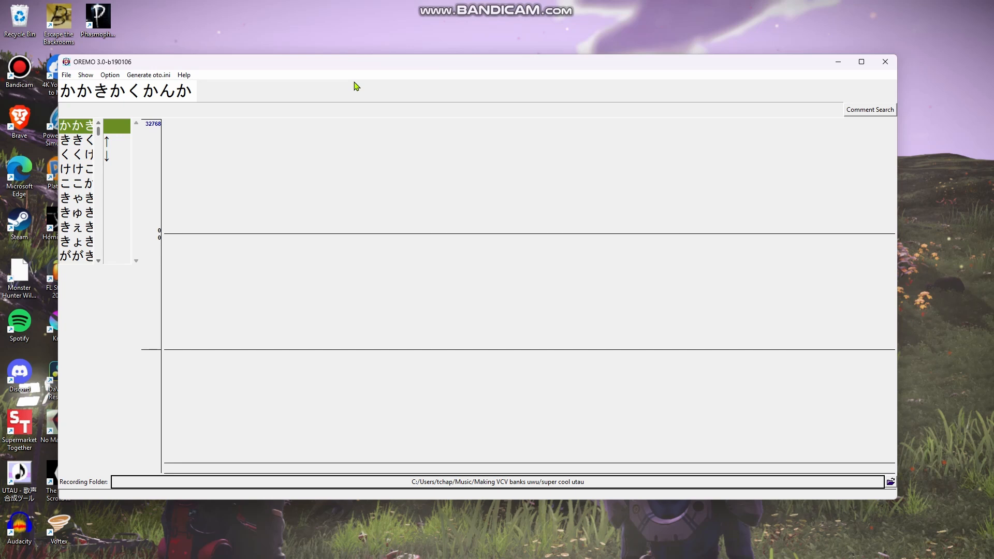
# Record the かかきかくかんか line with the blank suffix and play it back
pyautogui.press('space')
pyautogui.press('r')
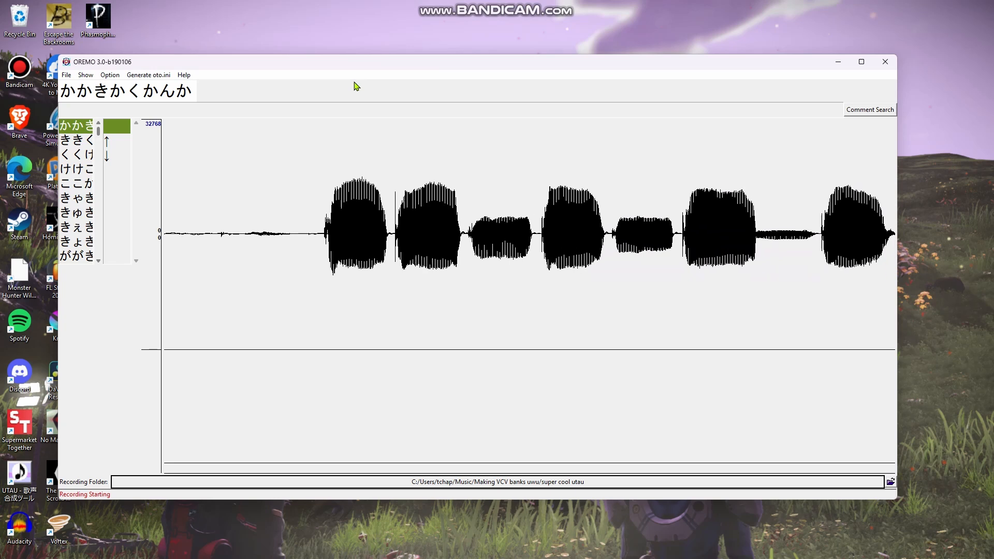
pyautogui.press('r')
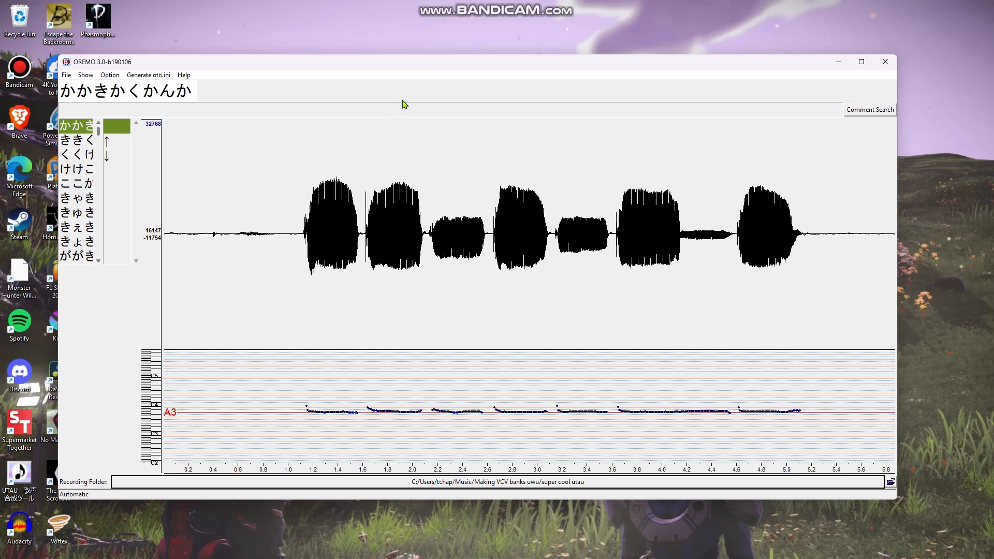
pyautogui.press('space')
# Look through the first few voice list entries, switching between かかきかくかんか and ききくきけきんき
pyautogui.click(90, 141)
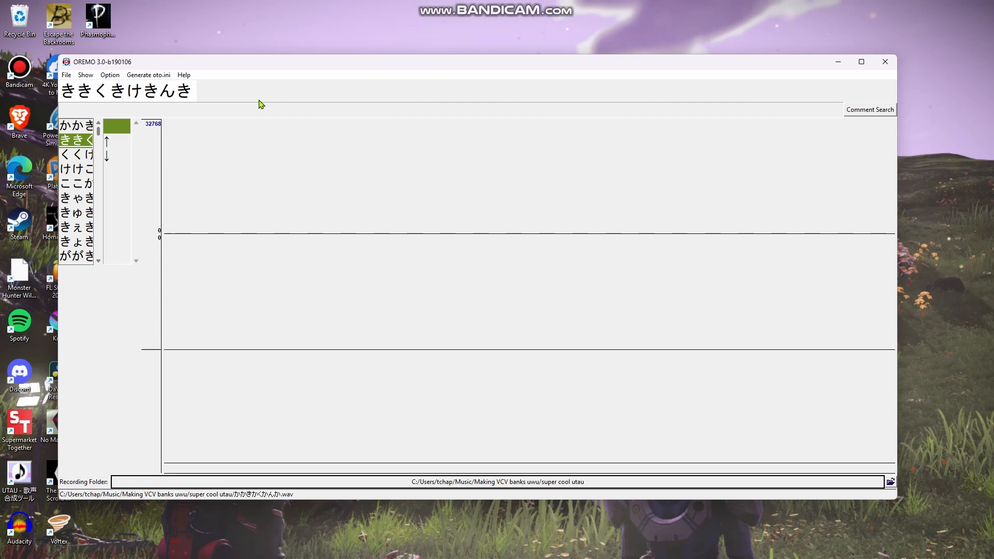
pyautogui.click(76, 129)
pyautogui.click(83, 157)
pyautogui.click(80, 170)
pyautogui.click(83, 144)
pyautogui.click(85, 130)
pyautogui.click(82, 140)
pyautogui.click(84, 130)
pyautogui.click(81, 144)
pyautogui.click(83, 131)
pyautogui.click(81, 140)
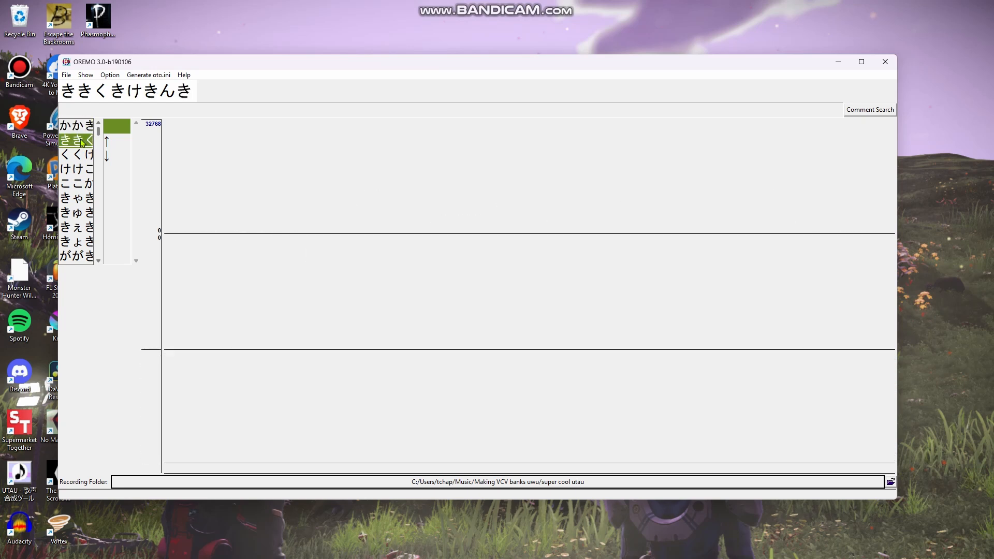
pyautogui.click(83, 130)
# Record the ききくきけきんき line and play back the take
pyautogui.click(82, 141)
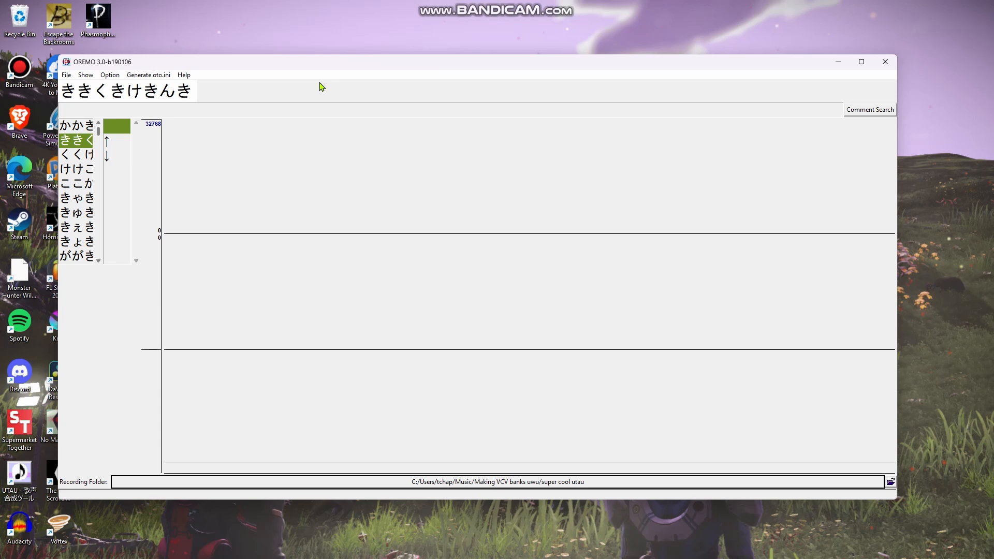
pyautogui.press('space')
pyautogui.press('r')
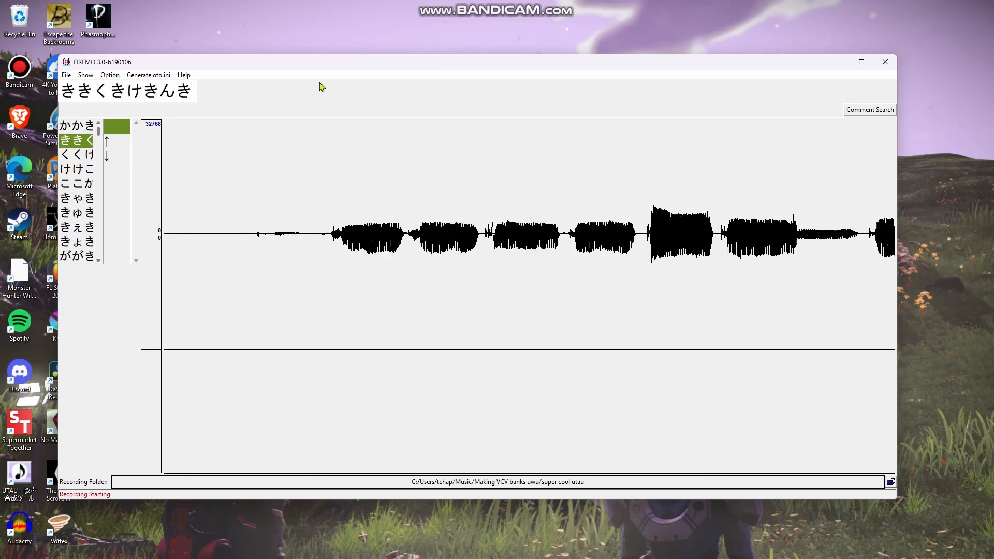
pyautogui.press('r')
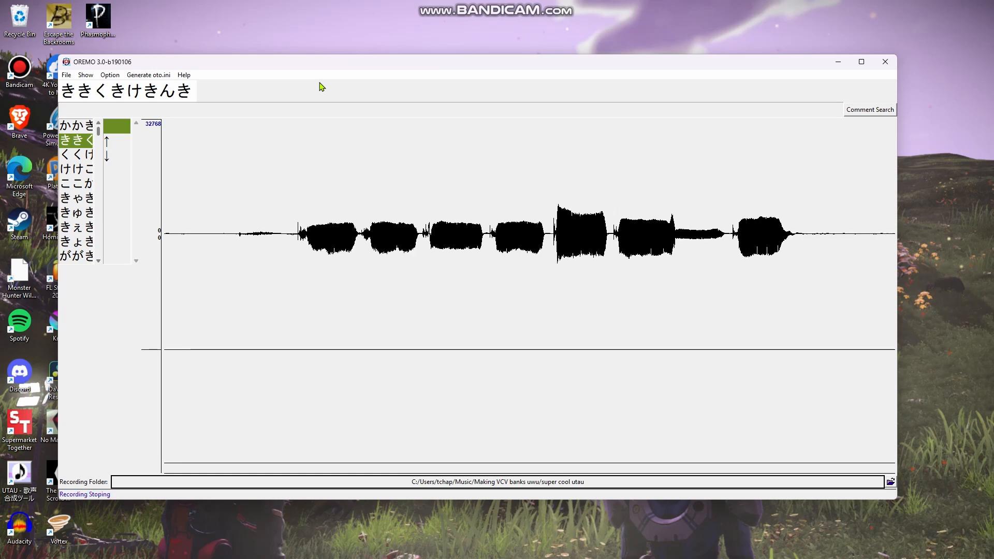
pyautogui.press('space')
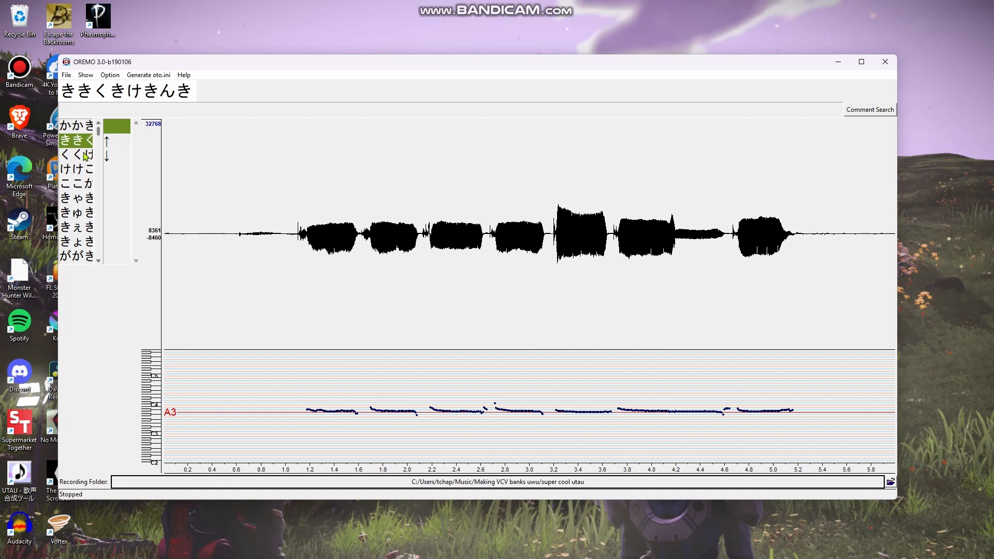
# Record a new take of the ききくきけきんき line over the existing one
pyautogui.scroll(-1, 86, 156)
pyautogui.scroll(1, 85, 156)
pyautogui.press('space')
pyautogui.press('r')
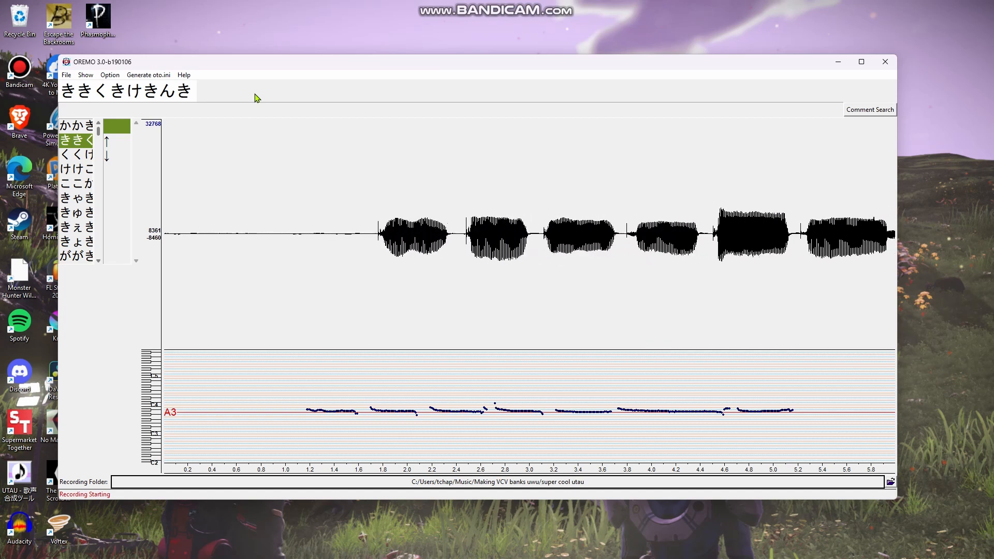
pyautogui.press('r')
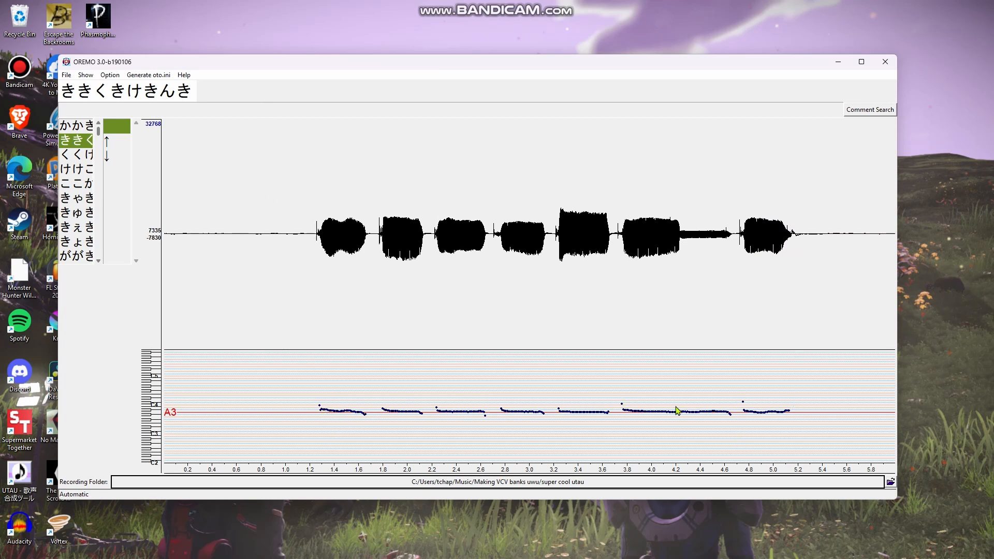
# Review both recorded lines and examine the rest of the voice list, including the 吸 entries and 息1 to 息4
pyautogui.click(88, 155)
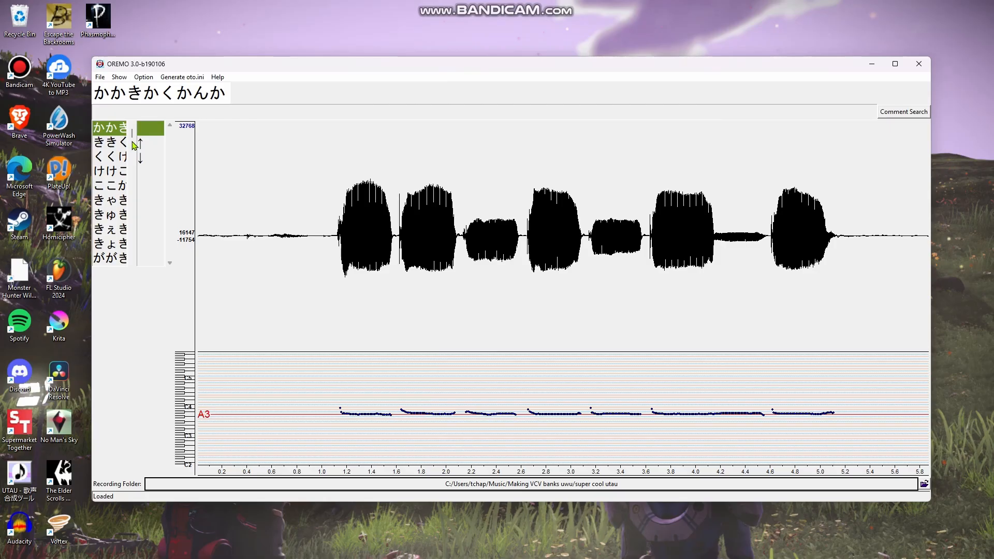
pyautogui.click(116, 148)
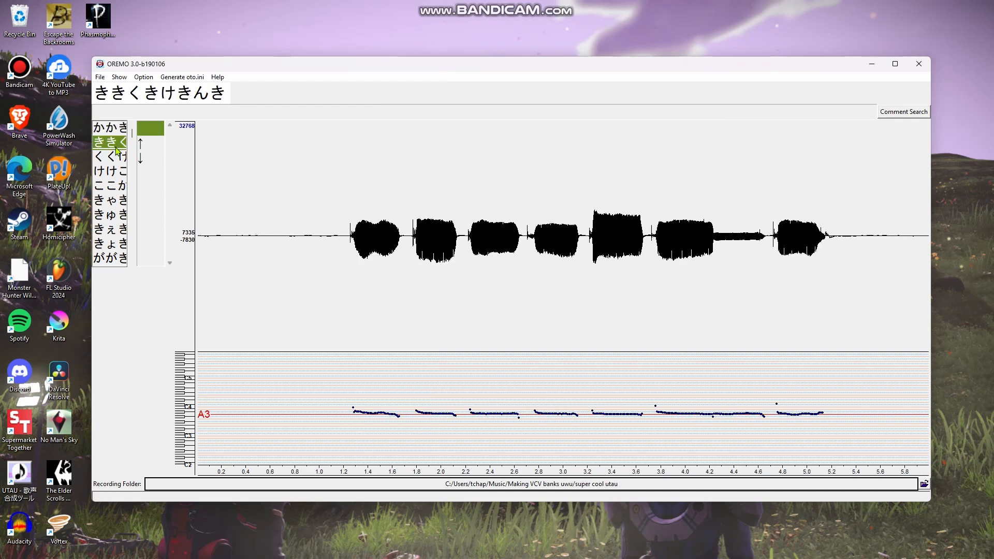
pyautogui.moveTo(132, 135); pyautogui.dragTo(133, 261)
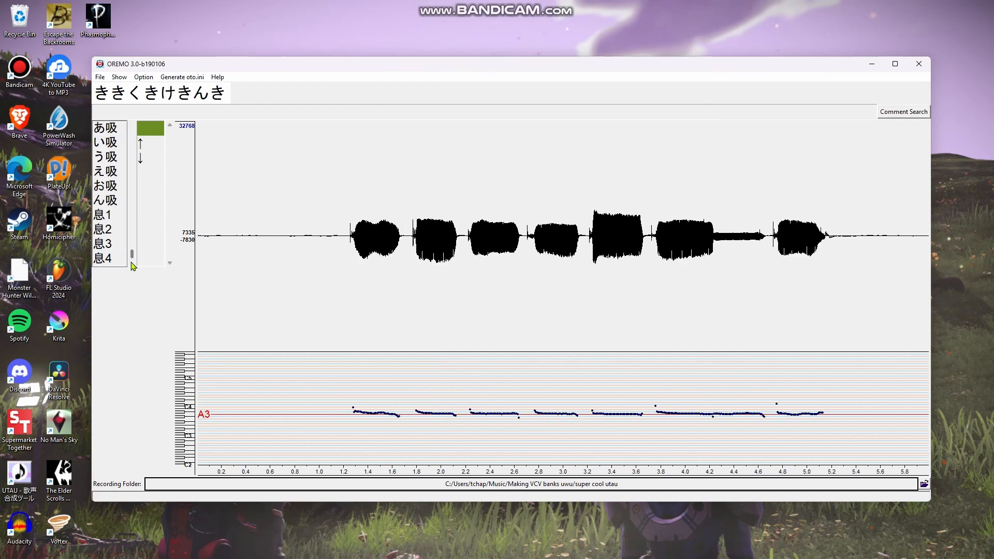
pyautogui.click(101, 217)
pyautogui.click(102, 232)
pyautogui.click(110, 249)
pyautogui.click(108, 258)
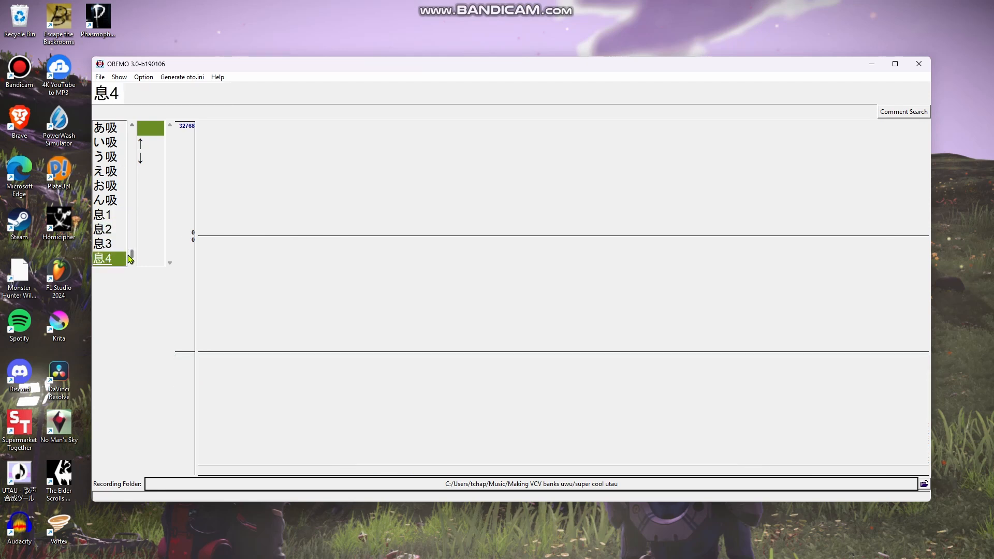
pyautogui.click(111, 202)
pyautogui.click(117, 174)
pyautogui.click(120, 157)
pyautogui.click(121, 142)
pyautogui.click(120, 134)
pyautogui.moveTo(134, 255); pyautogui.dragTo(138, 135)
pyautogui.click(124, 131)
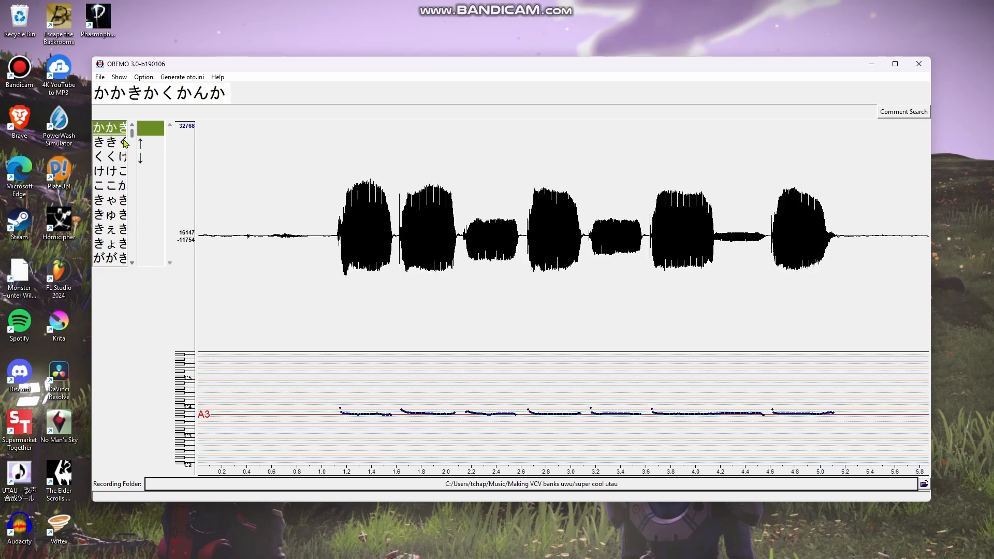
pyautogui.moveTo(134, 136); pyautogui.dragTo(135, 144)
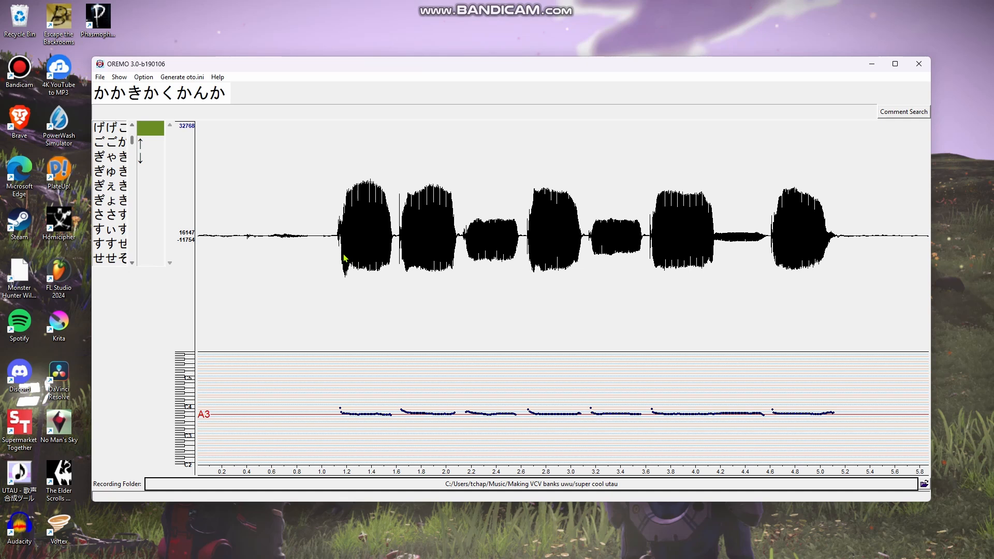
# Find the SetParam folder with a system search for "setparam" and launch the setParam application from it
pyautogui.moveTo(480, 544)
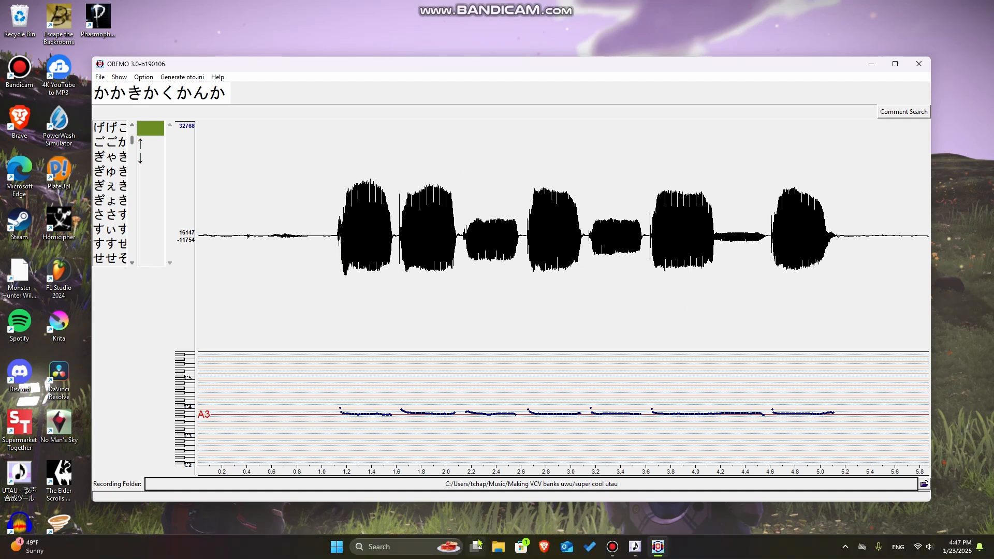
pyautogui.click(407, 544)
pyautogui.write('est para')
pyautogui.press('BackSpace')
pyautogui.press('BackSpace')
pyautogui.press('BackSpace')
pyautogui.press('BackSpace')
pyautogui.press('BackSpace')
pyautogui.press('BackSpace')
pyautogui.press('BackSpace')
pyautogui.press('BackSpace')
pyautogui.write('set p')
pyautogui.press('BackSpace')
pyautogui.press('BackSpace')
pyautogui.press('BackSpace')
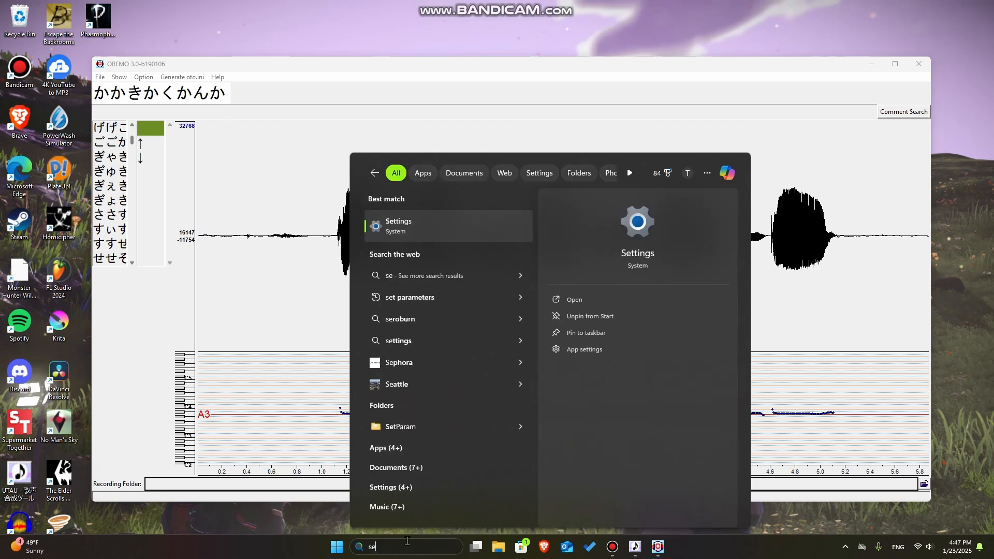
pyautogui.write('tparm')
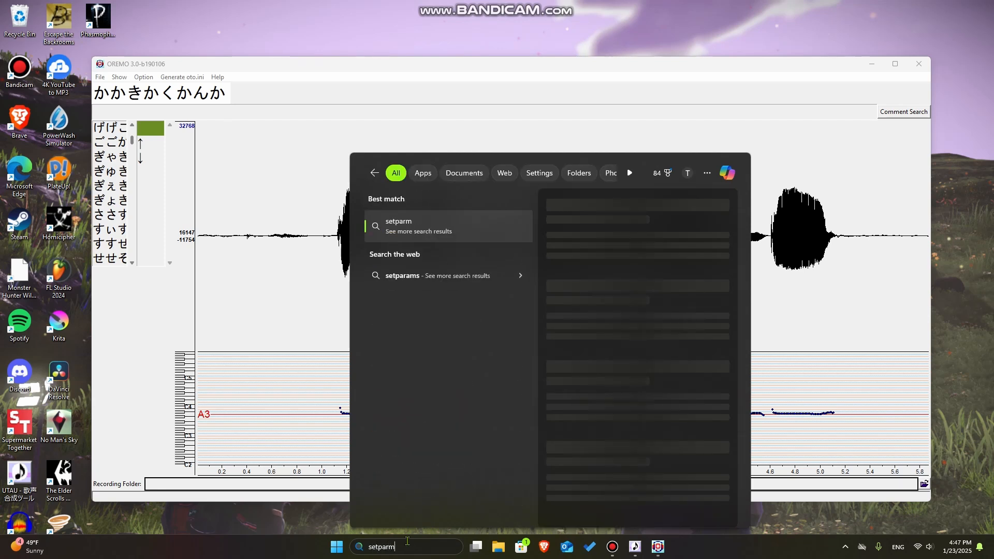
pyautogui.press('Left')
pyautogui.write('a')
pyautogui.press('Return')
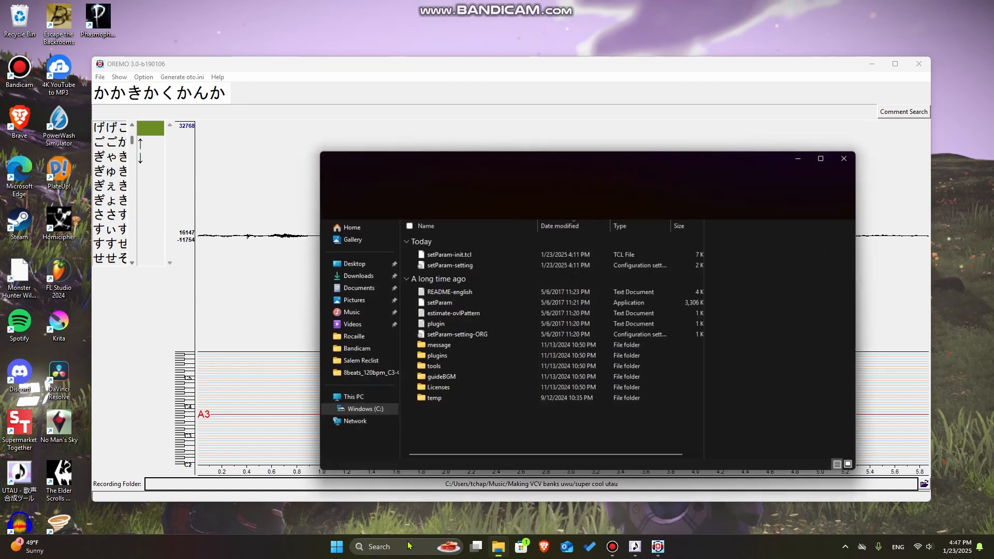
pyautogui.doubleClick(438, 303)
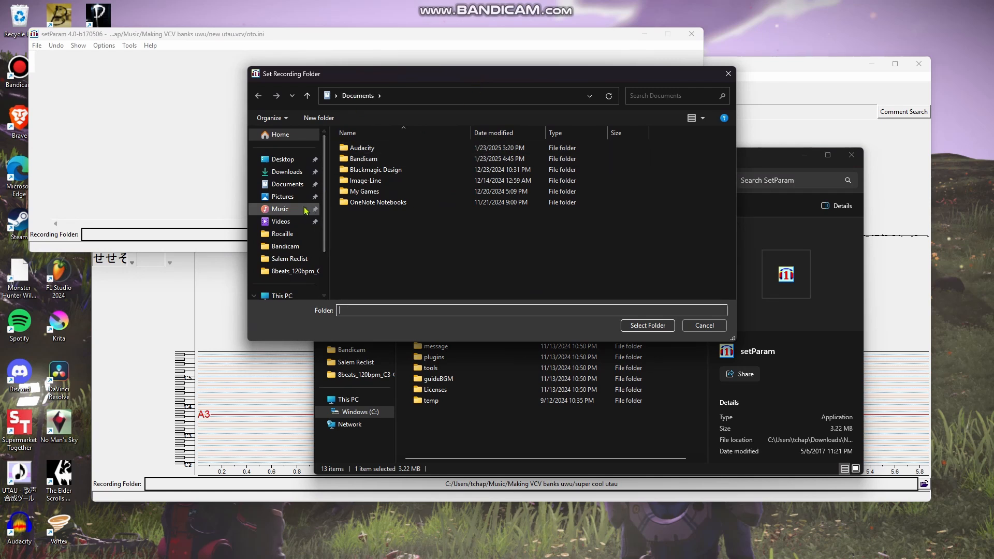
# Set the recording folder to super cool utau inside Music > Making VCV banks uwu
pyautogui.click(280, 209)
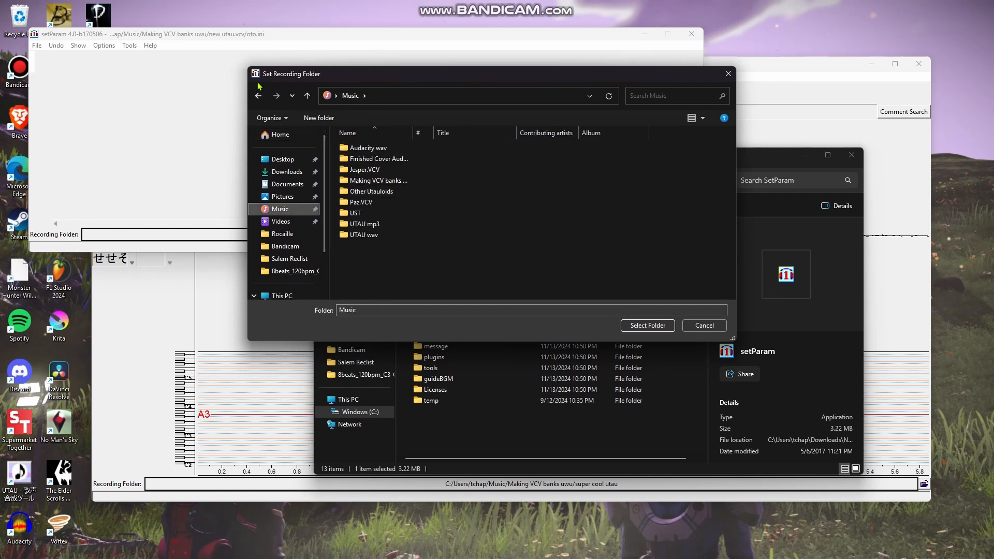
pyautogui.click(395, 182)
pyautogui.doubleClick(395, 183)
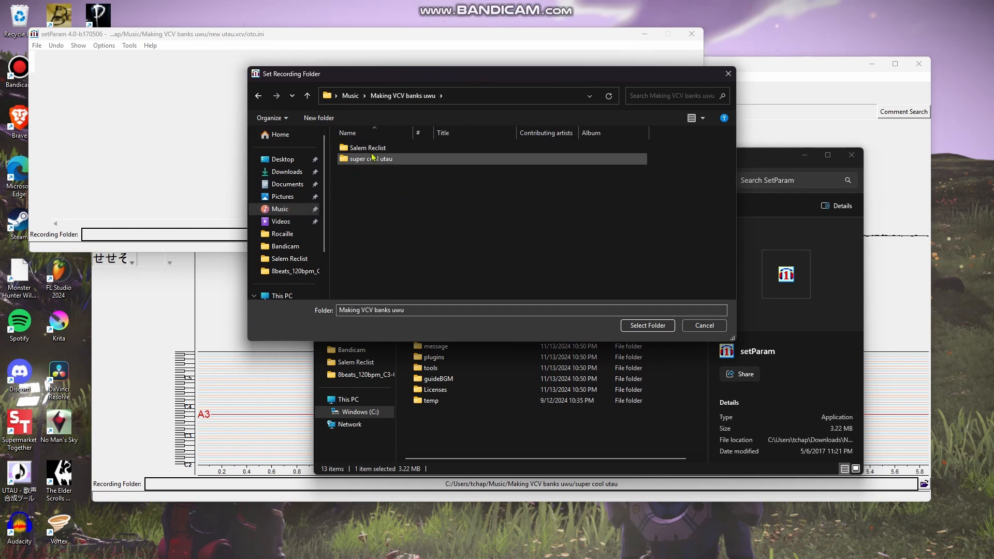
pyautogui.doubleClick(393, 160)
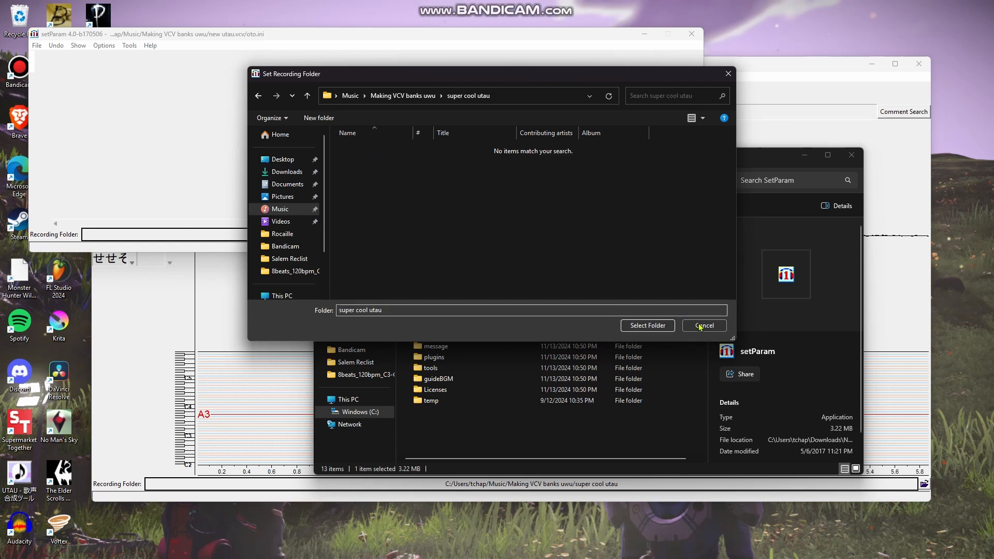
pyautogui.click(645, 325)
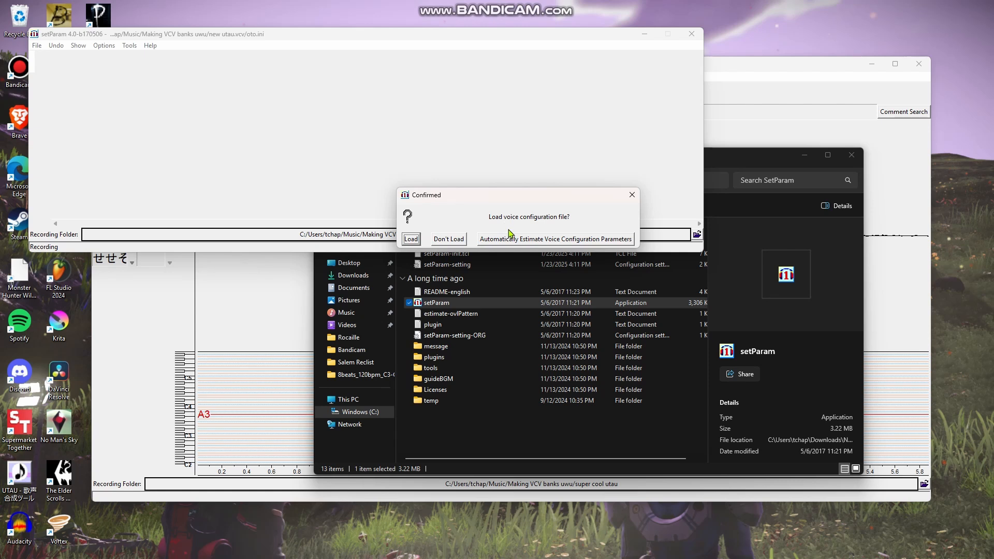
# Automatically estimate the voice configuration as VCV (Continuous Utterance), generating parameters with a 120 bpm recording tempo and 1000 msec utterance start
pyautogui.click(564, 241)
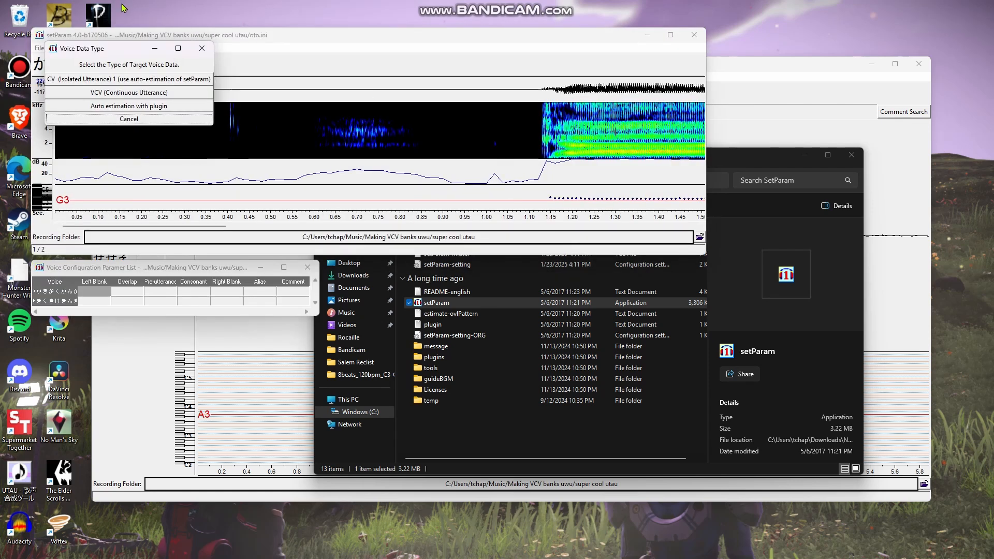
pyautogui.click(132, 93)
pyautogui.moveTo(269, 64); pyautogui.dragTo(458, 94)
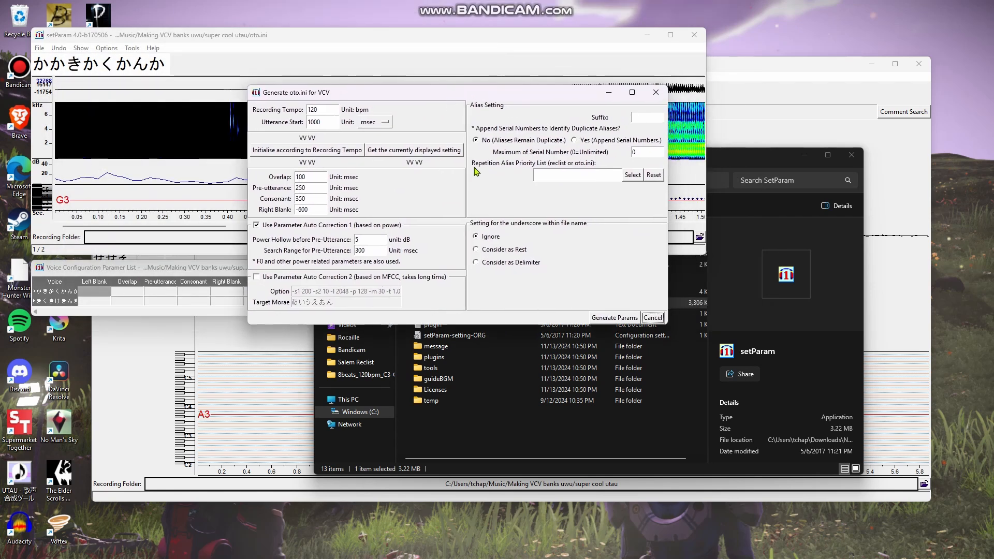
pyautogui.moveTo(385, 96); pyautogui.dragTo(432, 109)
pyautogui.moveTo(376, 126); pyautogui.dragTo(354, 126)
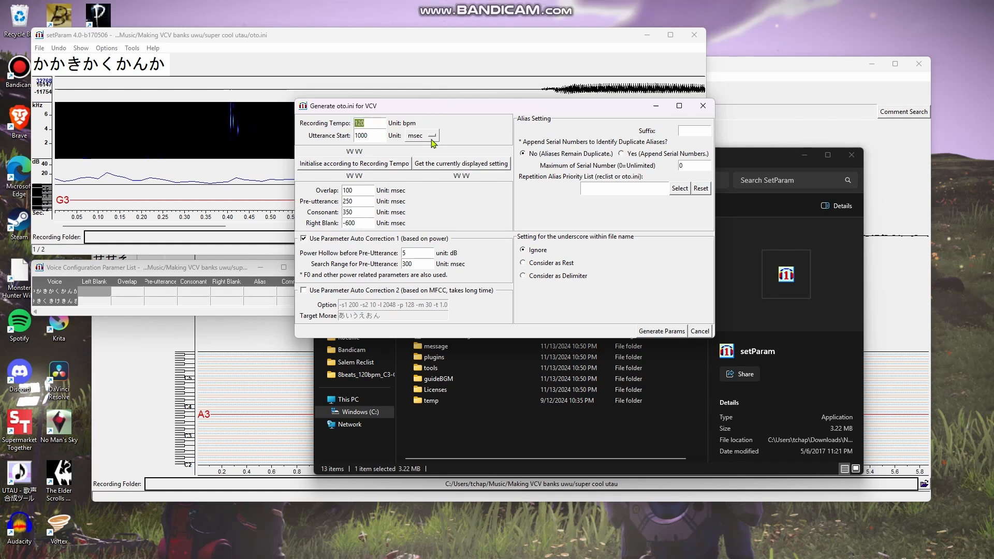
pyautogui.click(377, 136)
pyautogui.click(376, 124)
pyautogui.click(663, 331)
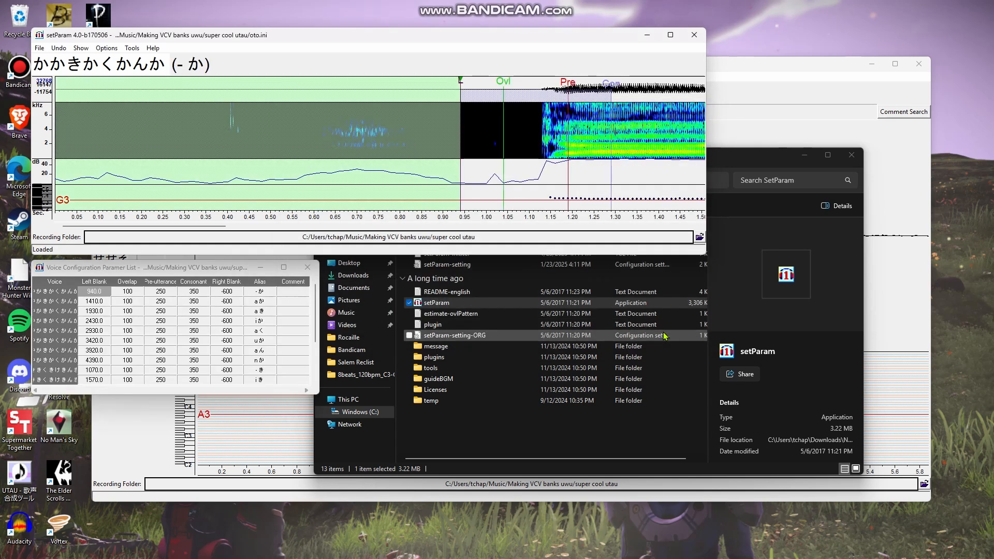
# Clear the file browser and OREMO off the screen, arrange the two setParam windows side by side, and lengthen the parameter list
pyautogui.click(768, 169)
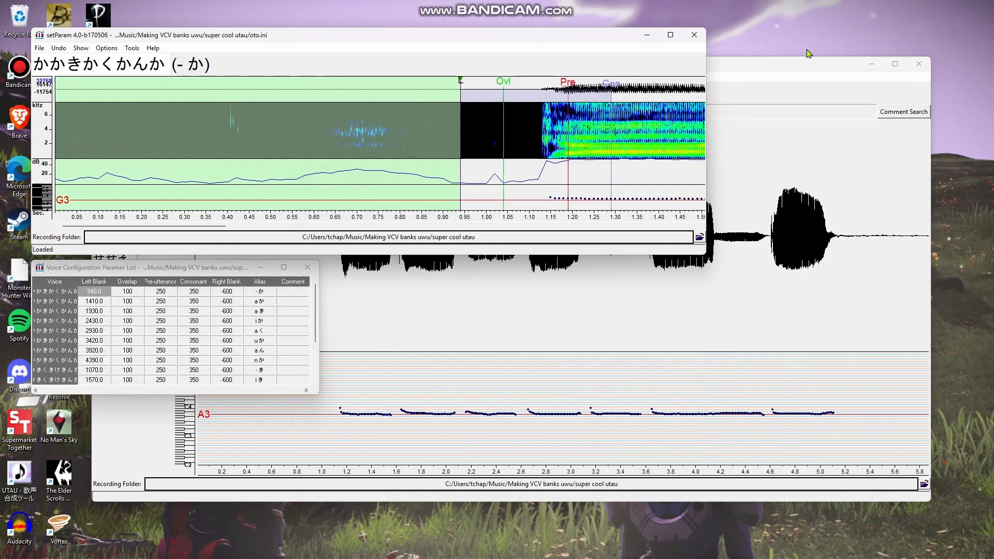
pyautogui.click(872, 64)
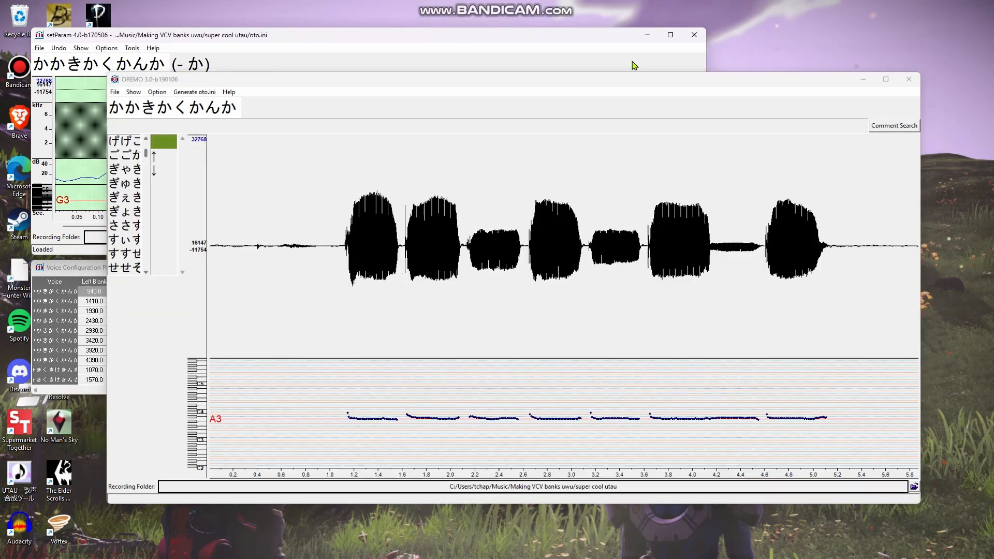
pyautogui.moveTo(581, 40); pyautogui.dragTo(830, 151)
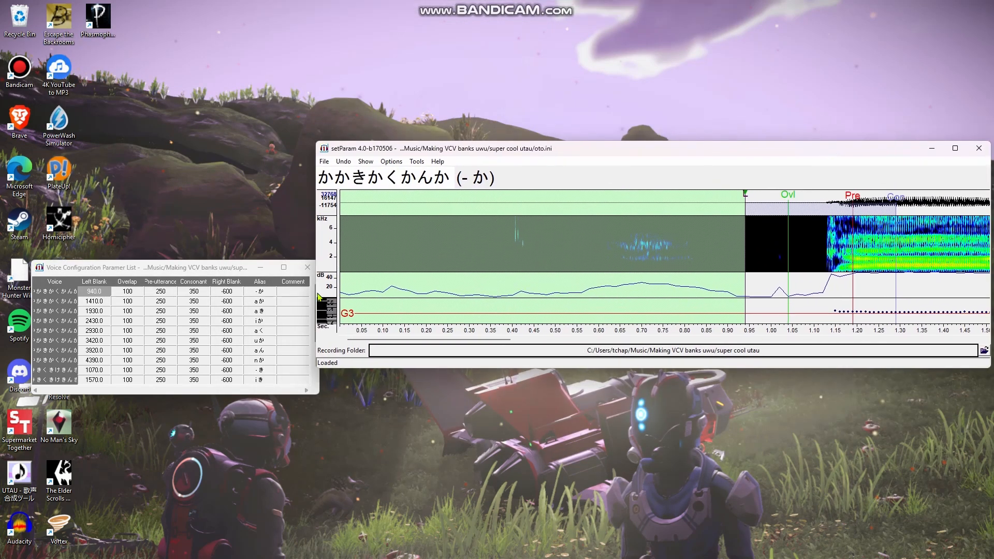
pyautogui.moveTo(223, 269); pyautogui.dragTo(212, 101)
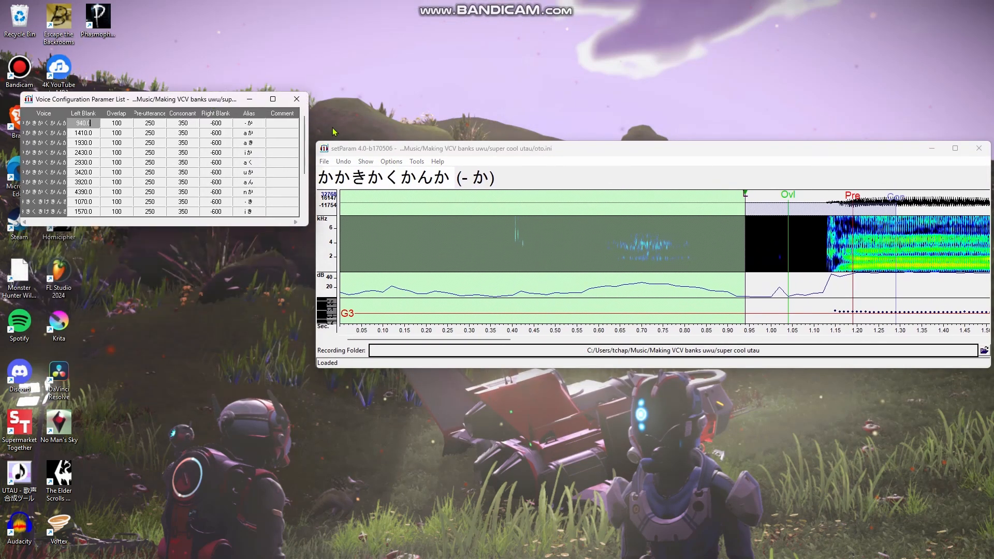
pyautogui.moveTo(596, 152); pyautogui.dragTo(592, 146)
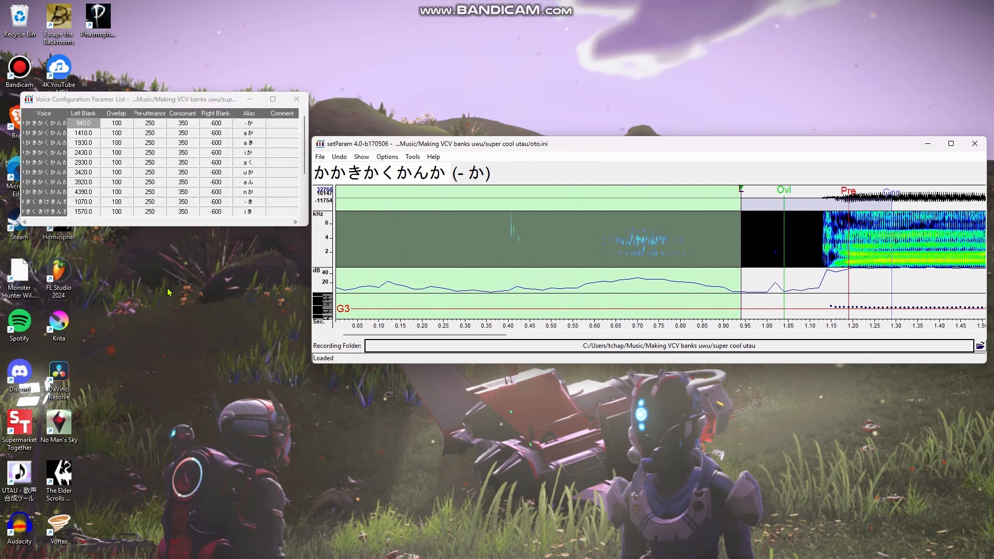
pyautogui.moveTo(170, 227); pyautogui.dragTo(172, 417)
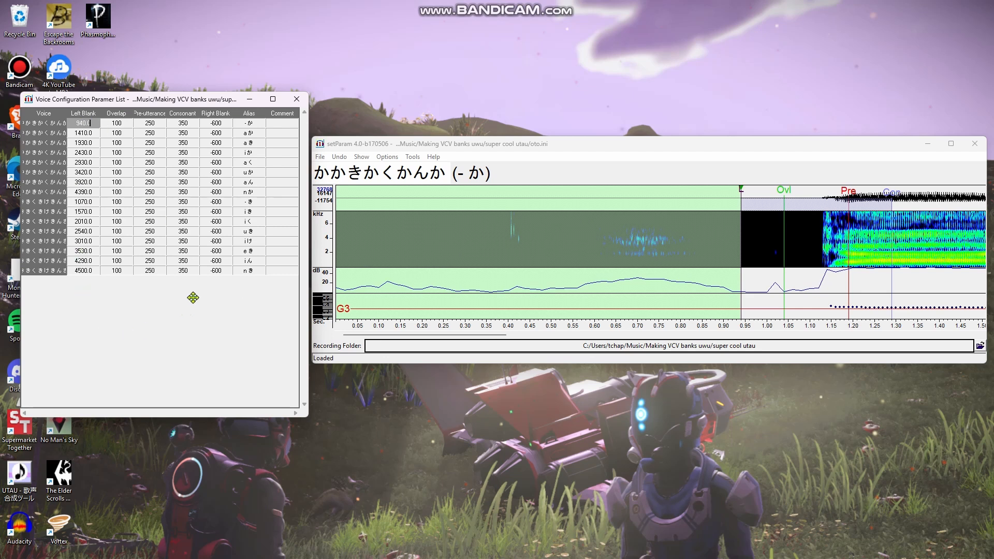
# Examine the overlap, pre-utterance and consonant markers on the spectrogram for the generated aliases of both recorded lines
pyautogui.click(156, 136)
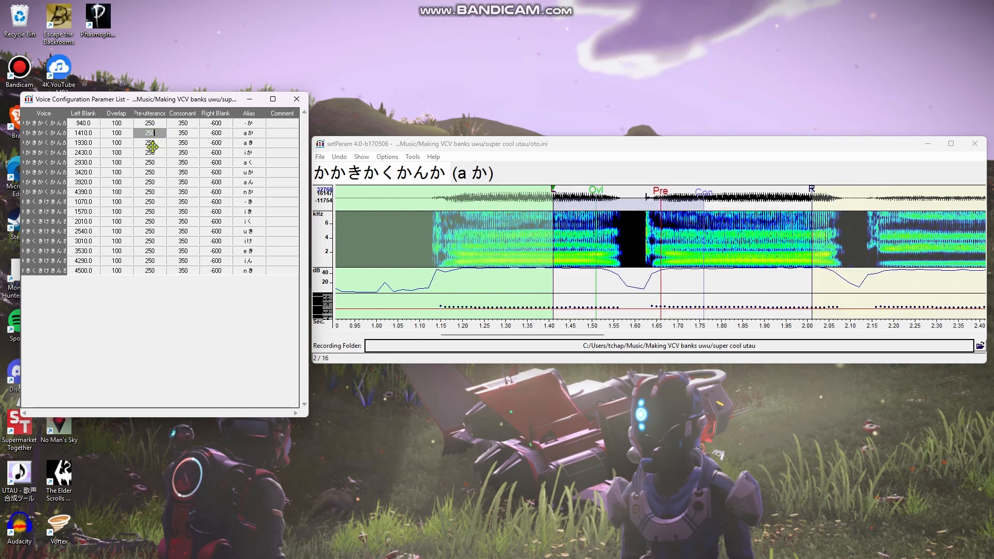
pyautogui.click(154, 143)
pyautogui.click(154, 152)
pyautogui.click(155, 162)
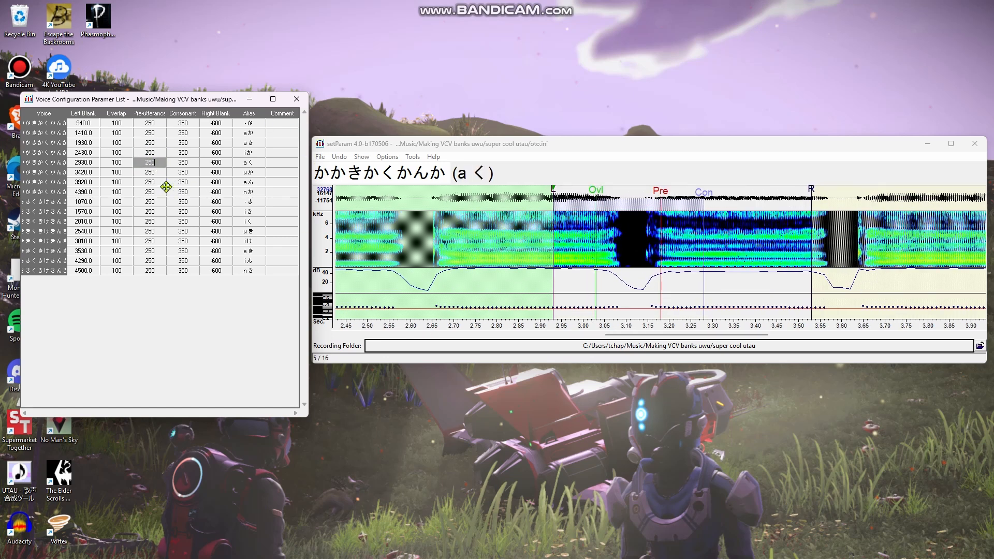
pyautogui.click(156, 173)
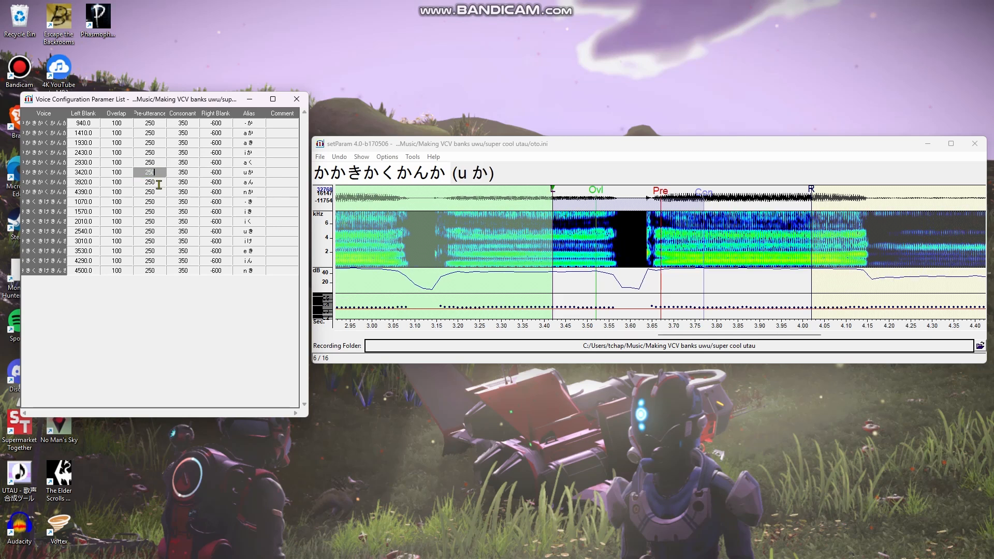
pyautogui.click(159, 183)
pyautogui.click(156, 191)
pyautogui.click(154, 211)
pyautogui.click(154, 221)
pyautogui.click(155, 241)
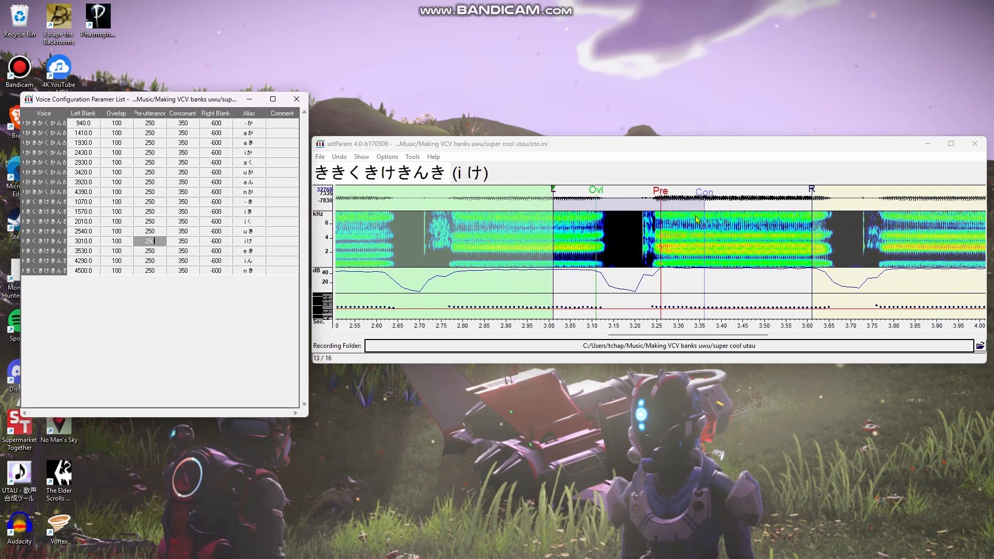
pyautogui.click(138, 261)
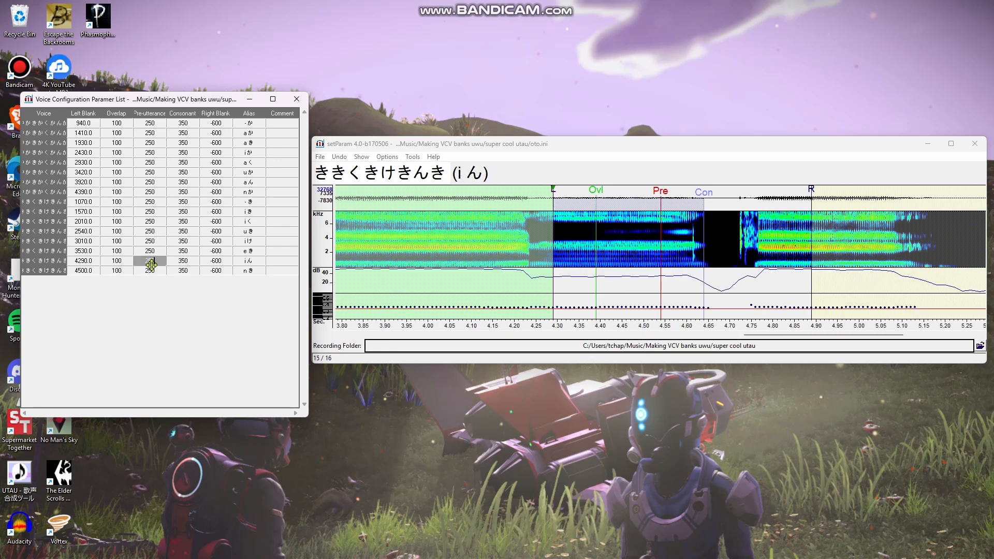
pyautogui.click(151, 270)
pyautogui.click(156, 124)
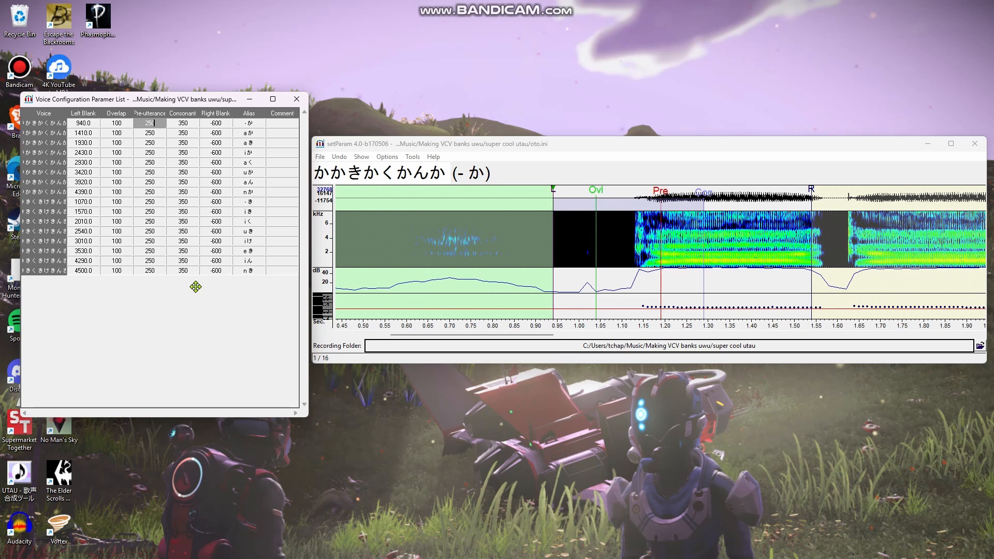
# Save the voice configurations to the voicebank's oto.ini and switch to UTAU
pyautogui.click(578, 150)
pyautogui.click(320, 157)
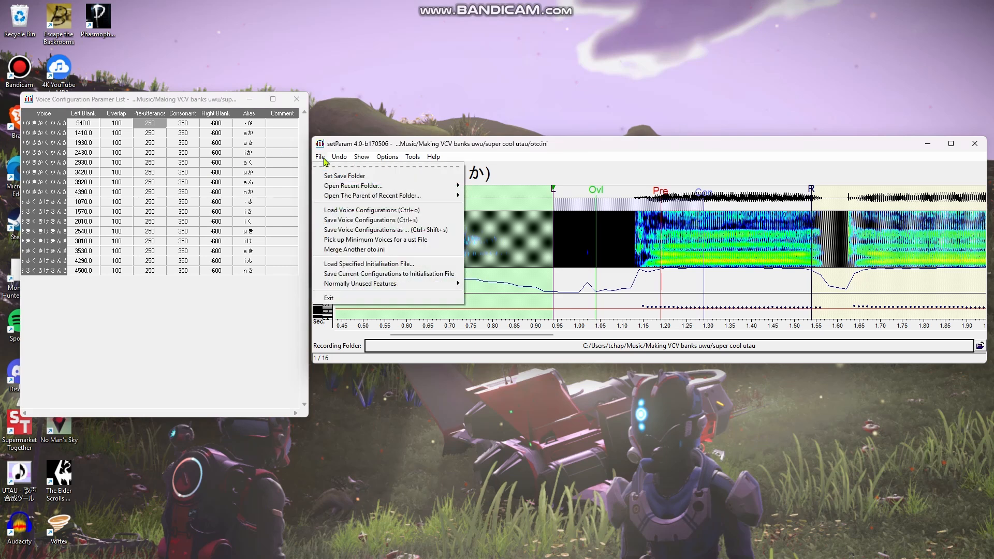
pyautogui.click(390, 222)
pyautogui.moveTo(774, 557)
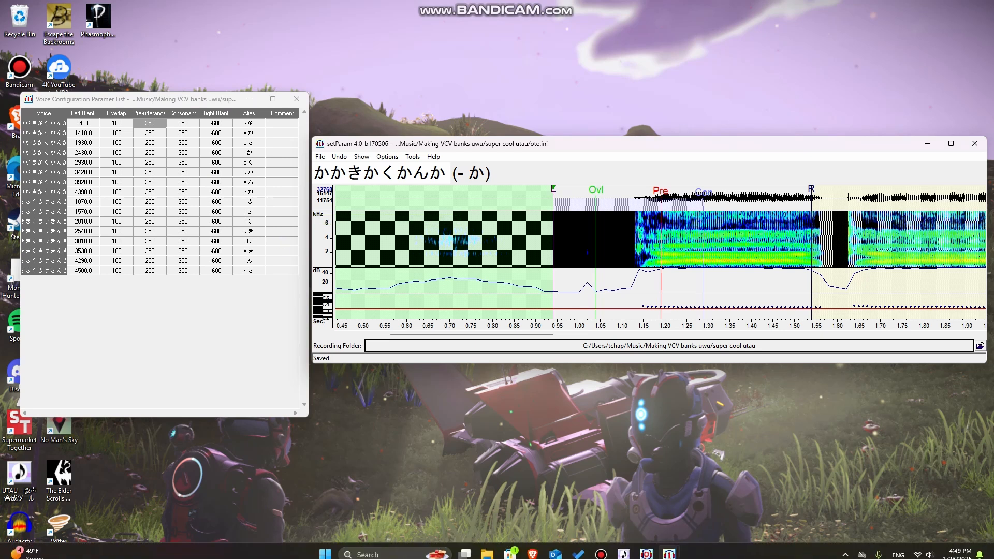
pyautogui.moveTo(636, 553)
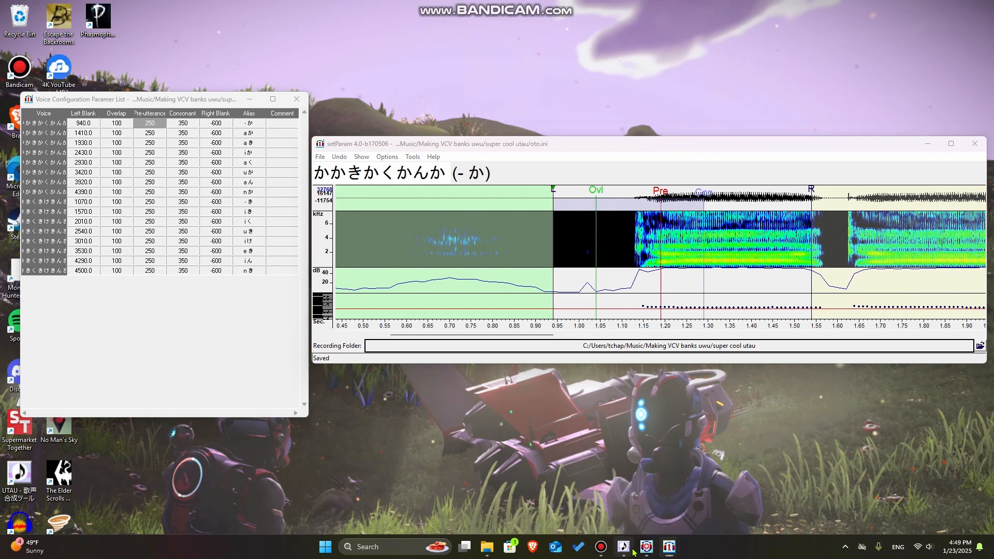
pyautogui.click(634, 553)
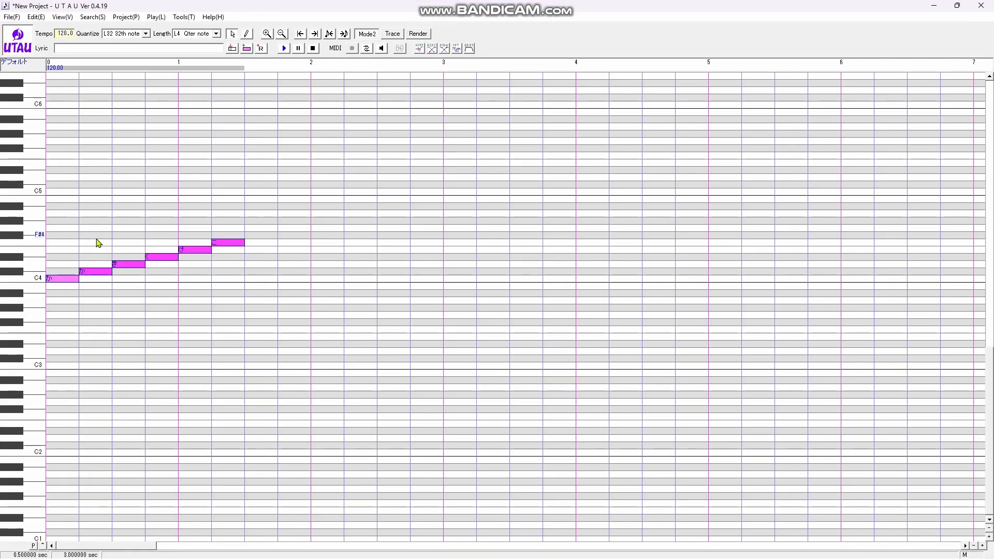
# View the properties of the currently loaded default voice bank
pyautogui.press('space')
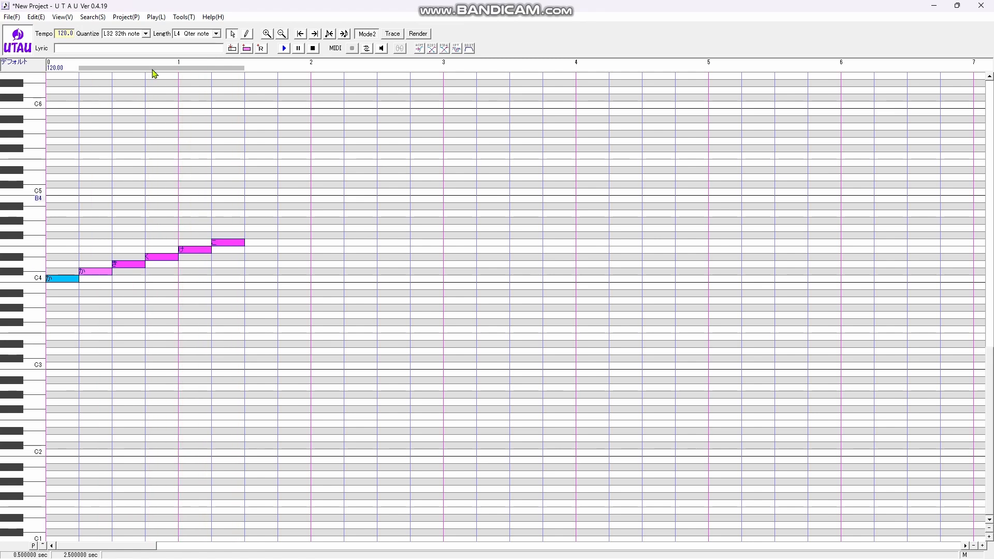
pyautogui.click(15, 51)
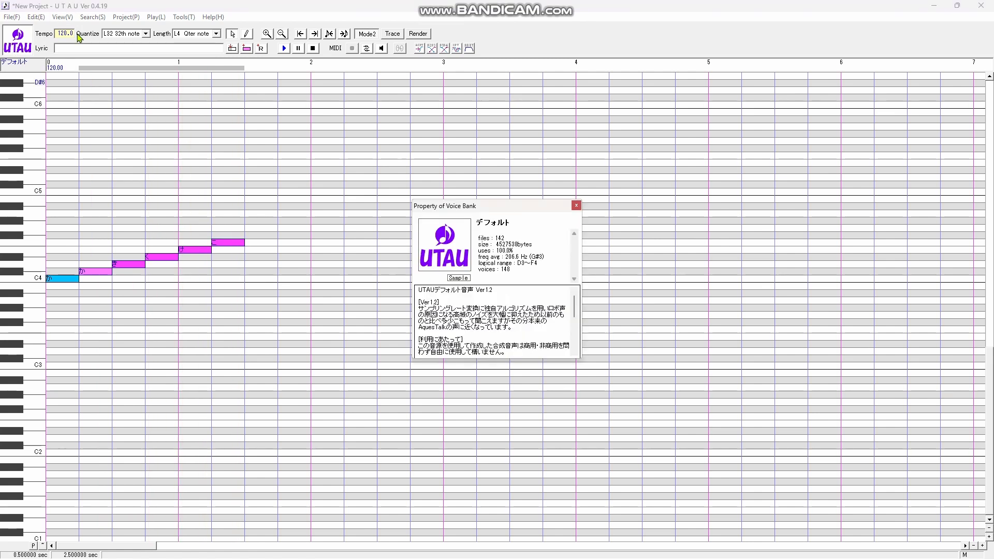
pyautogui.click(577, 207)
# Set the project's voice bank to the super cool utau folder inside Music > Making VCV banks uwu
pyautogui.click(125, 19)
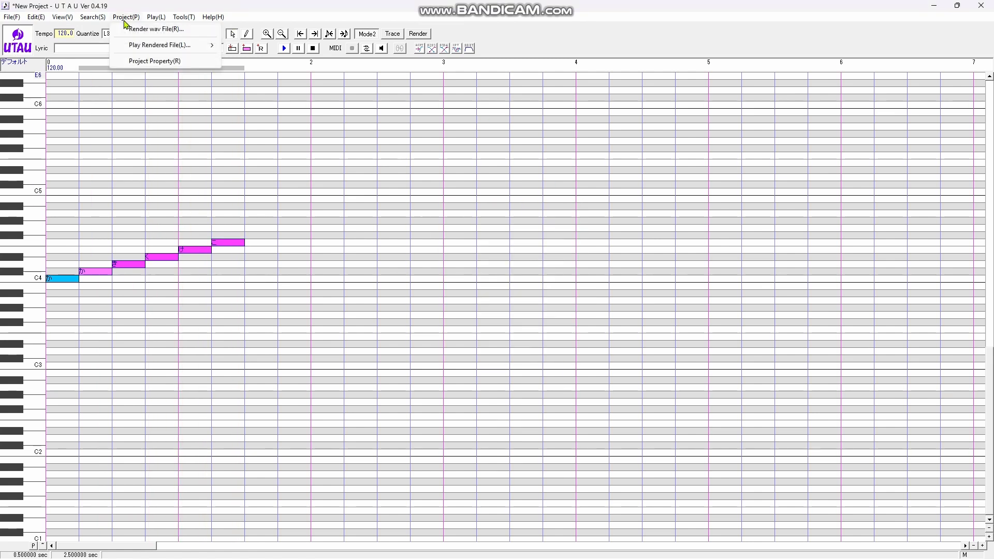
pyautogui.click(139, 61)
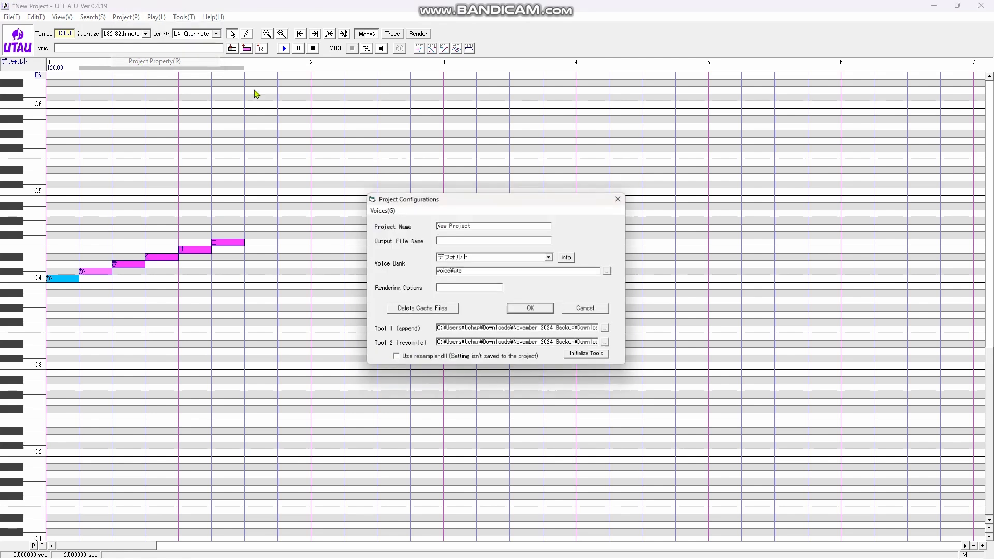
pyautogui.click(610, 272)
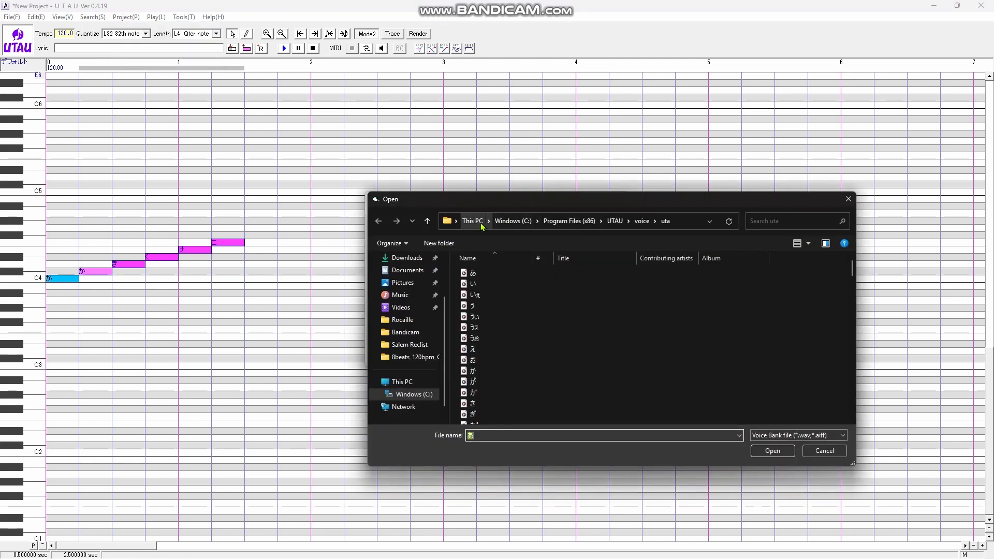
pyautogui.click(400, 295)
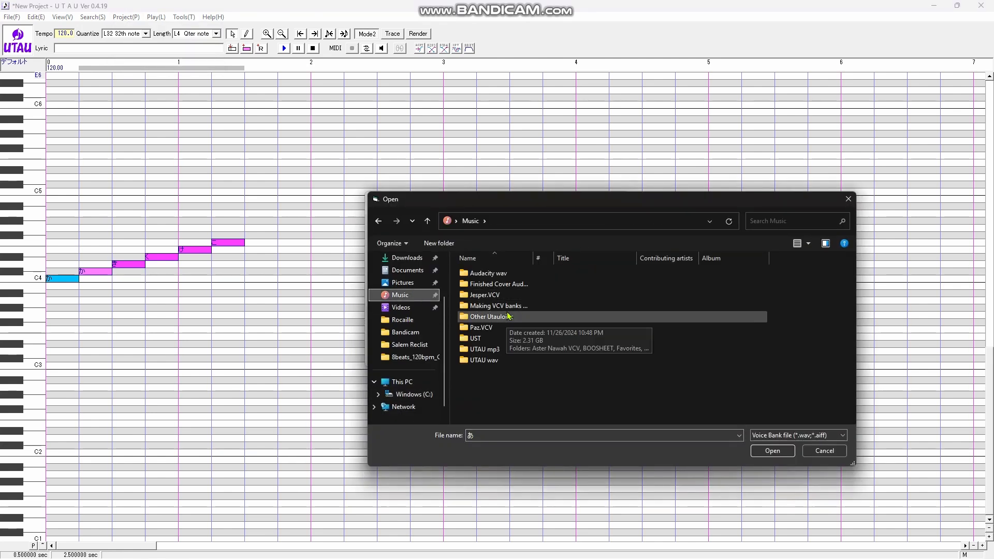
pyautogui.doubleClick(526, 306)
pyautogui.doubleClick(505, 285)
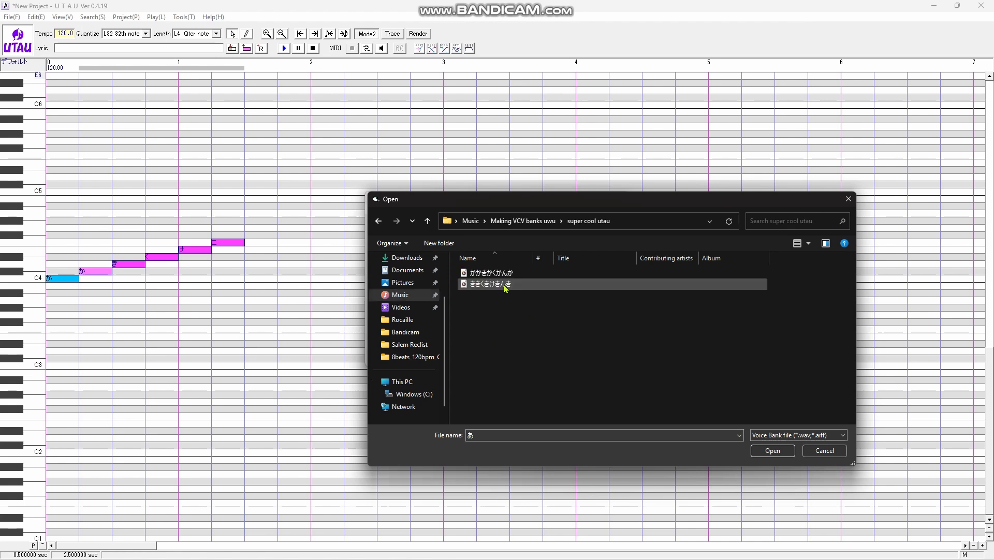
pyautogui.click(782, 452)
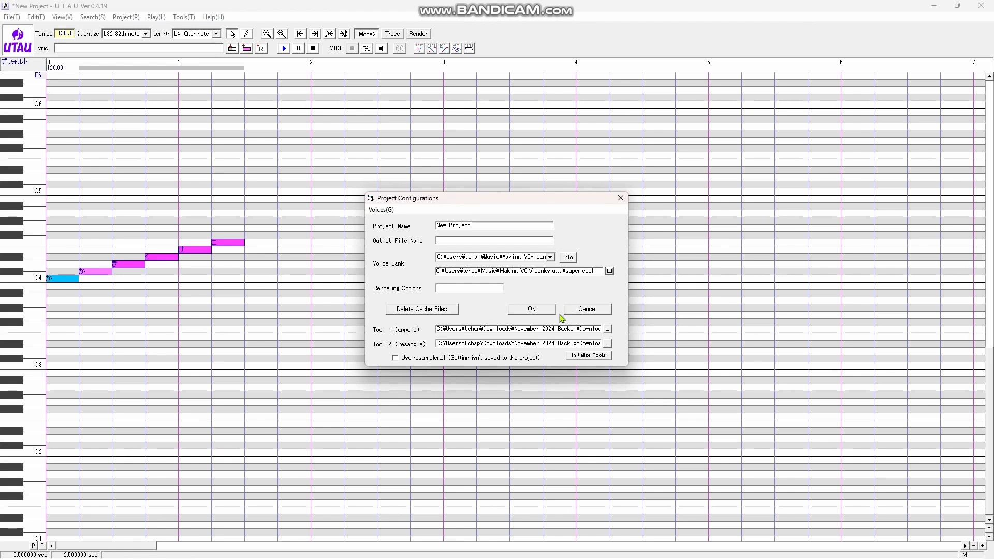
pyautogui.click(532, 309)
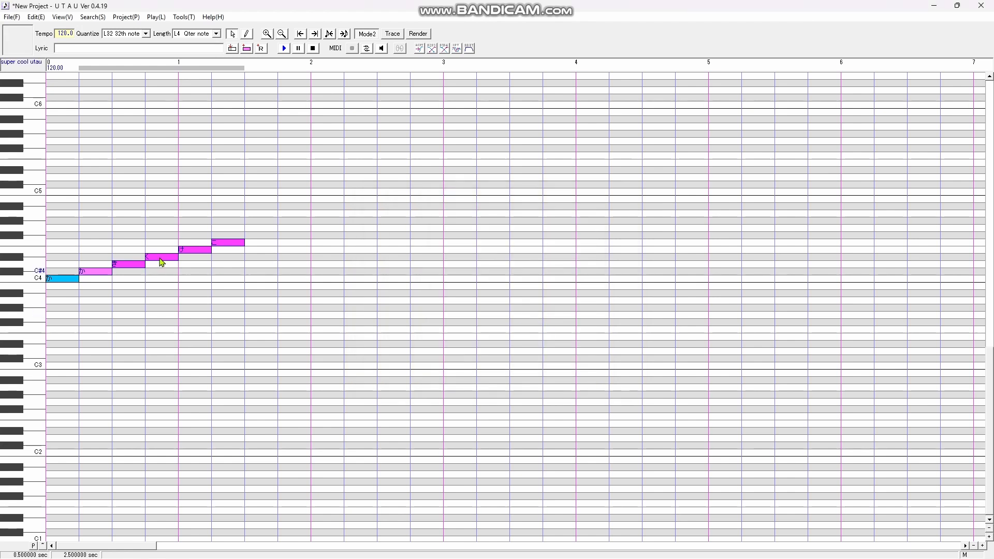
# Examine the super cool utau voice bank's aliases, timing values and frequency map column in its voice configurations
pyautogui.click(68, 254)
pyautogui.click(184, 17)
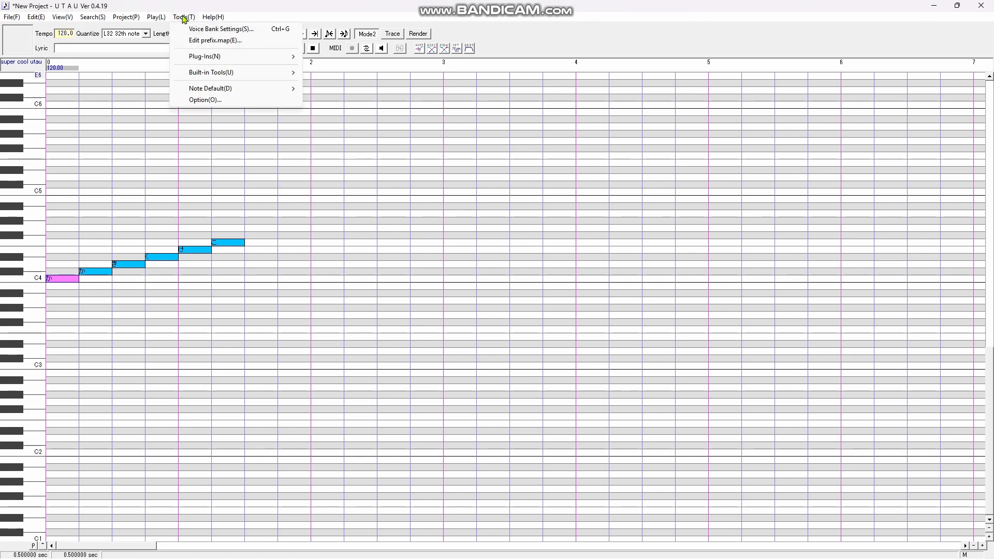
pyautogui.click(197, 30)
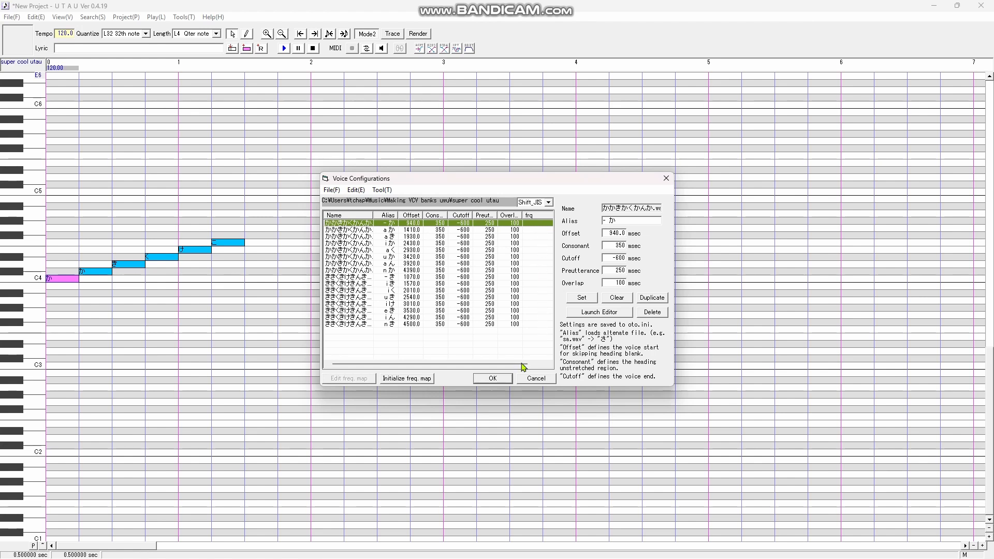
pyautogui.click(492, 379)
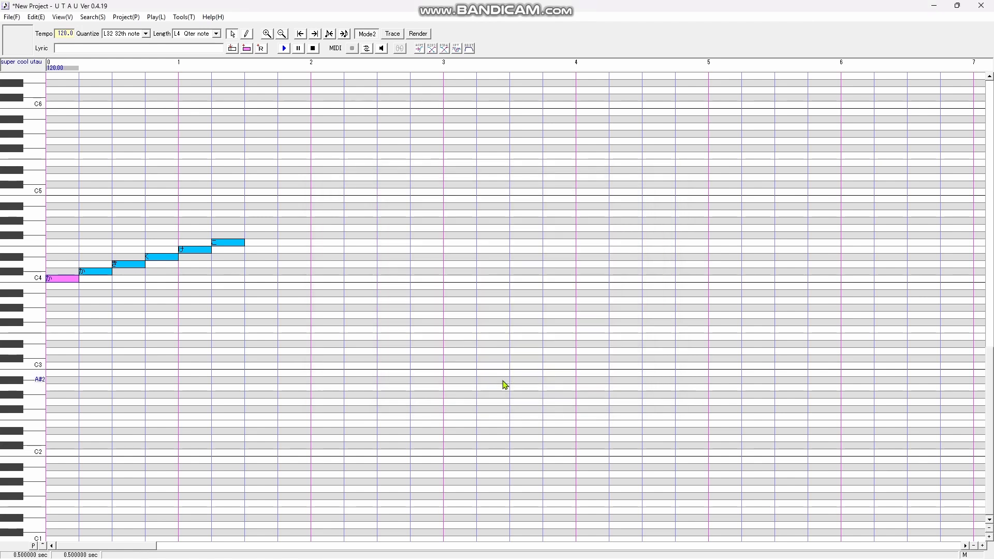
# Generate the frequency map for かかきかくかんか.wav in the voice bank settings
pyautogui.click(181, 17)
pyautogui.click(195, 28)
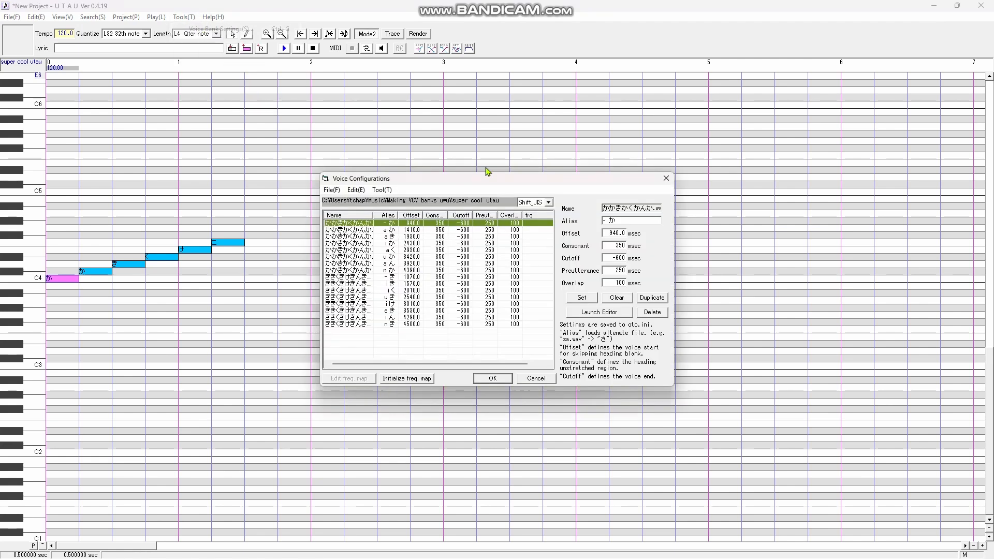
pyautogui.click(400, 378)
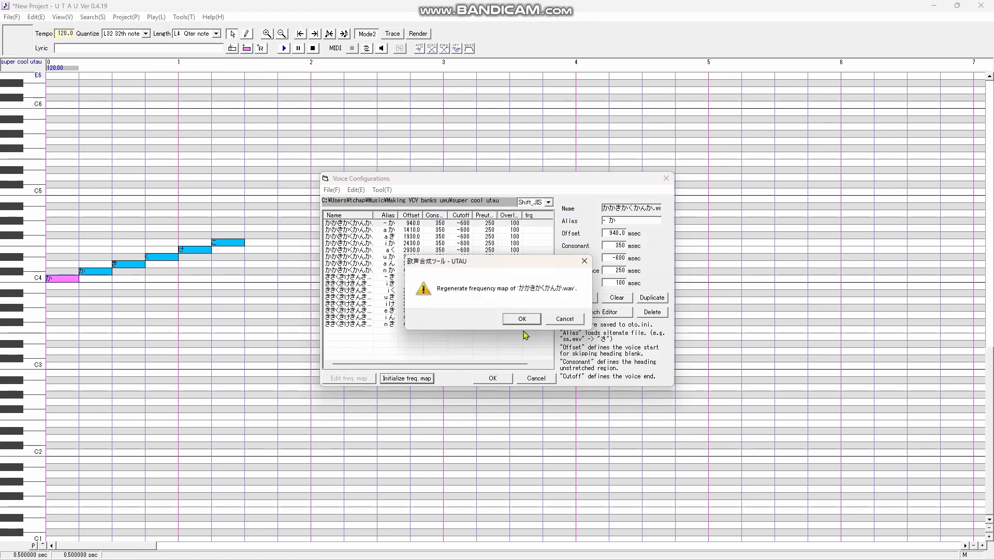
pyautogui.click(523, 323)
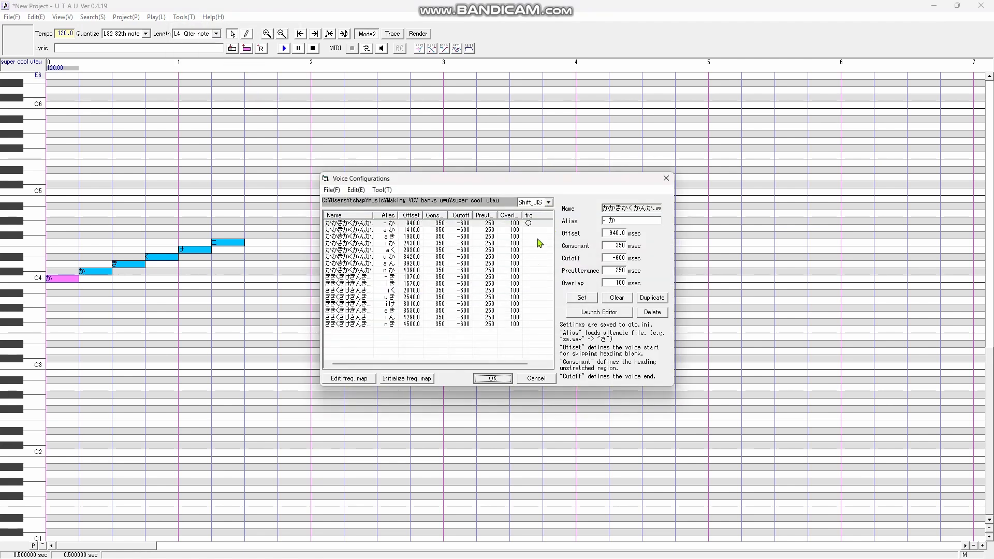
pyautogui.click(537, 379)
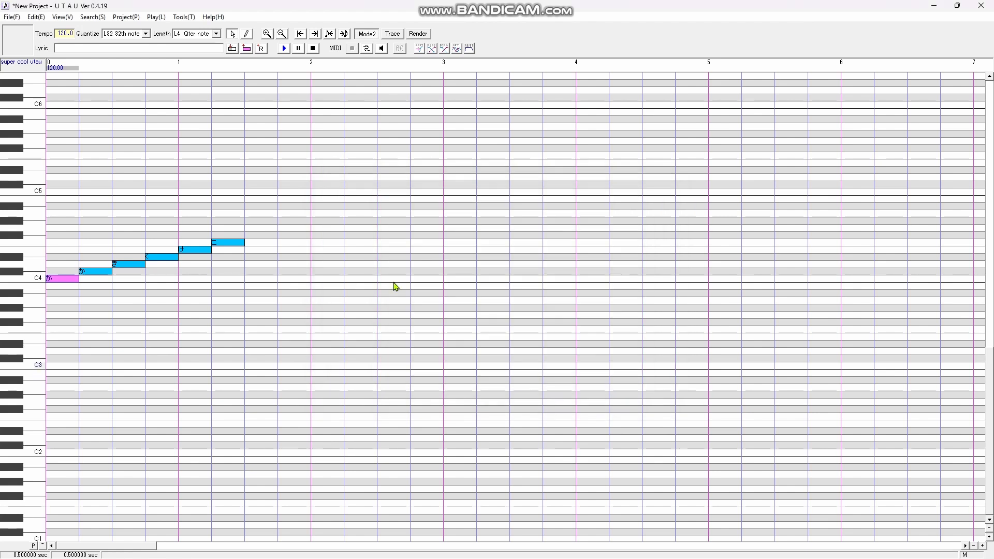
# Play back all six notes with their plain CV lyrics
pyautogui.moveTo(60, 248); pyautogui.dragTo(227, 228)
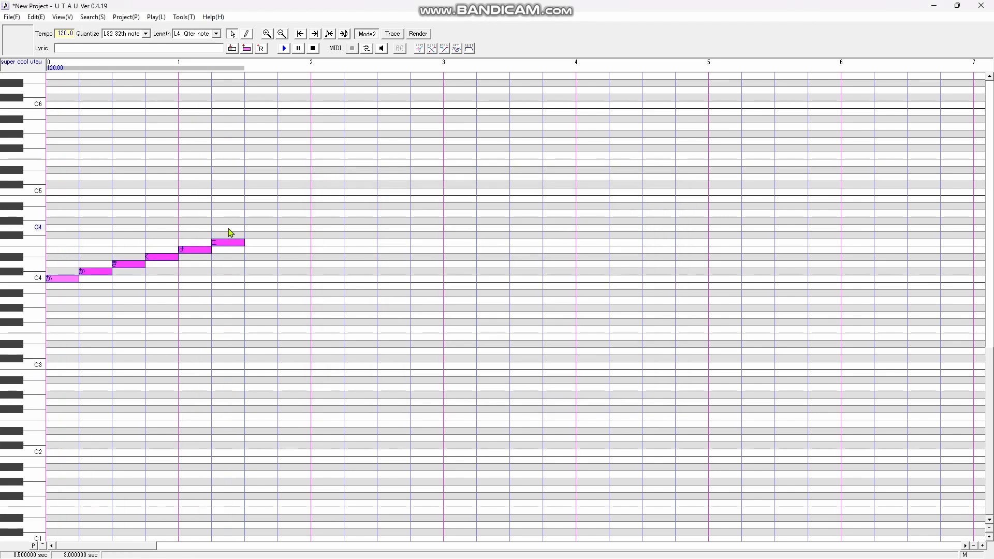
pyautogui.click(285, 48)
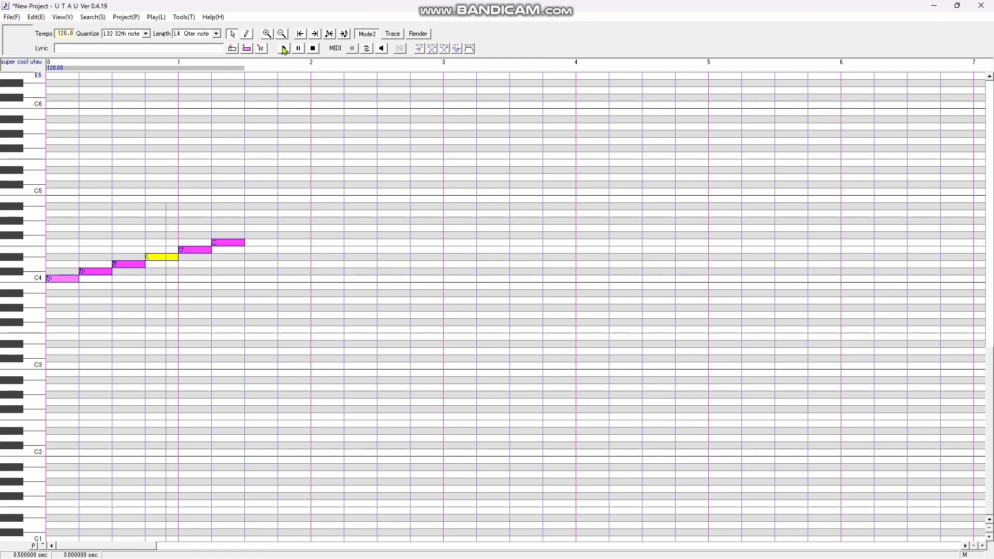
pyautogui.click(316, 50)
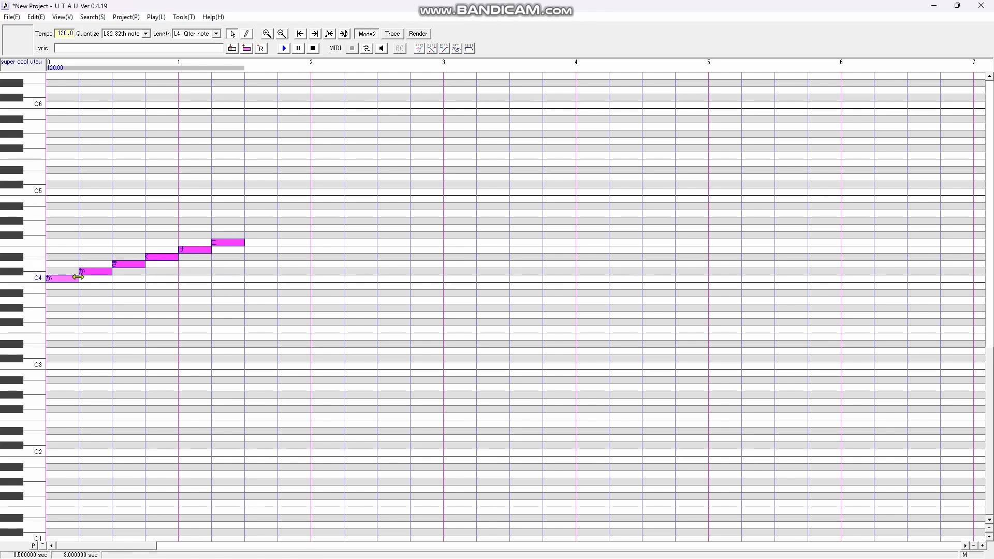
# Convert the lyrics of all six notes from CV to VCV with the Iroiro Ver.2 (EN) plug-in, using the tan-ren.txt table
pyautogui.moveTo(53, 246); pyautogui.dragTo(280, 212)
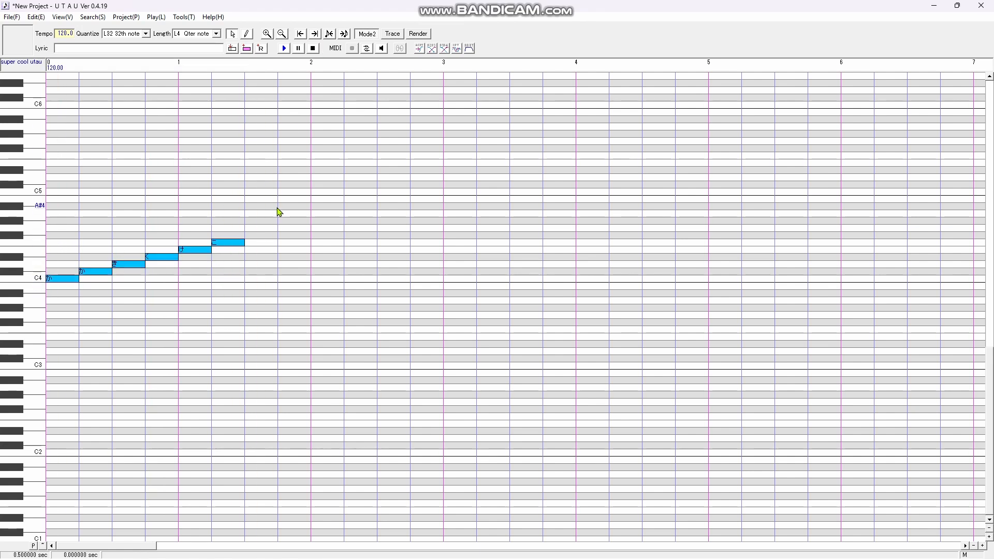
pyautogui.moveTo(63, 251); pyautogui.dragTo(242, 218)
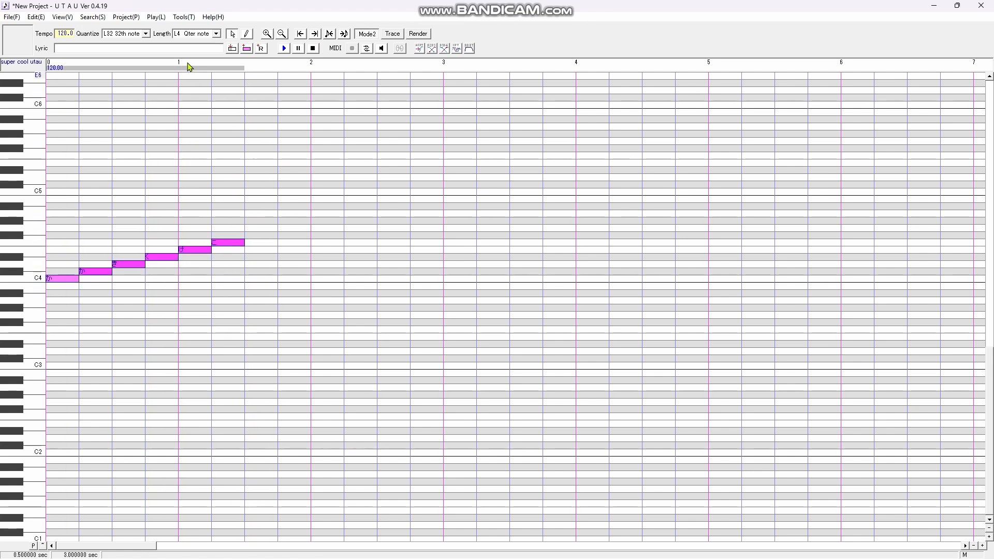
pyautogui.click(184, 17)
pyautogui.moveTo(197, 56)
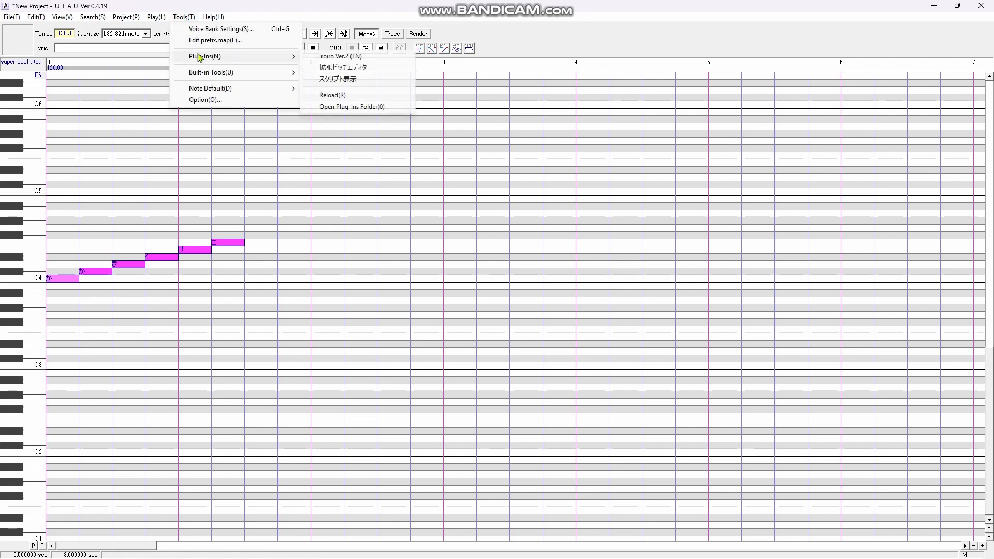
pyautogui.click(347, 57)
pyautogui.click(523, 296)
pyautogui.click(564, 284)
pyautogui.click(562, 284)
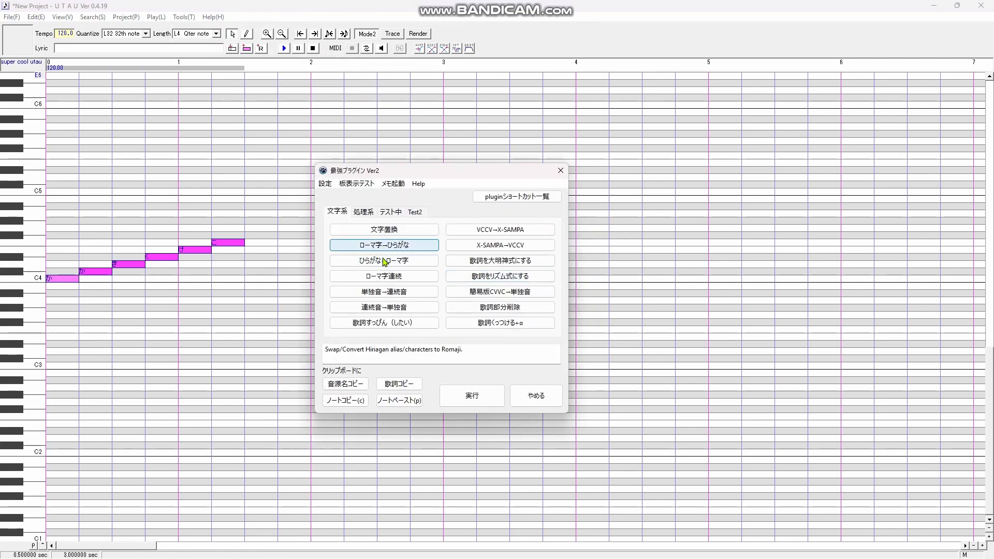
pyautogui.click(386, 293)
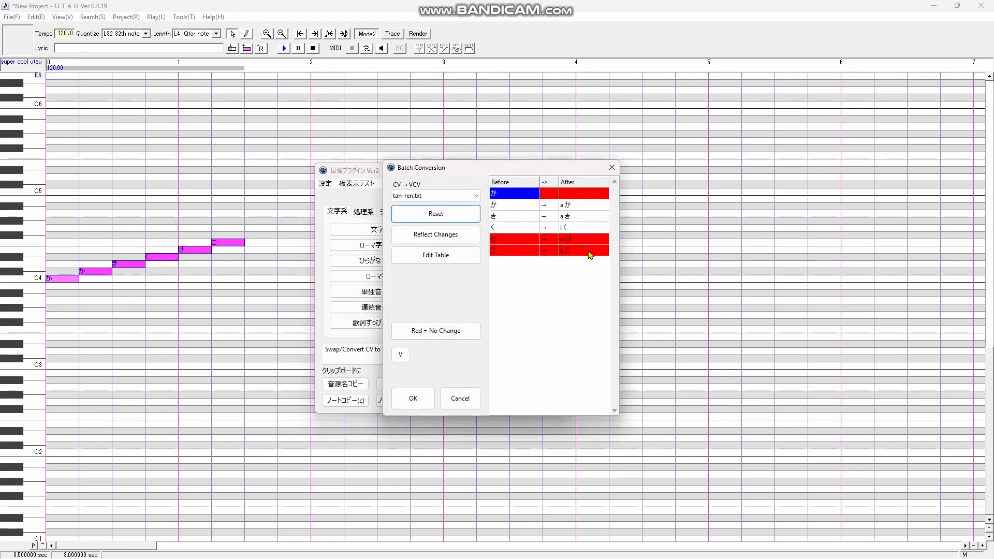
pyautogui.click(420, 399)
pyautogui.click(472, 396)
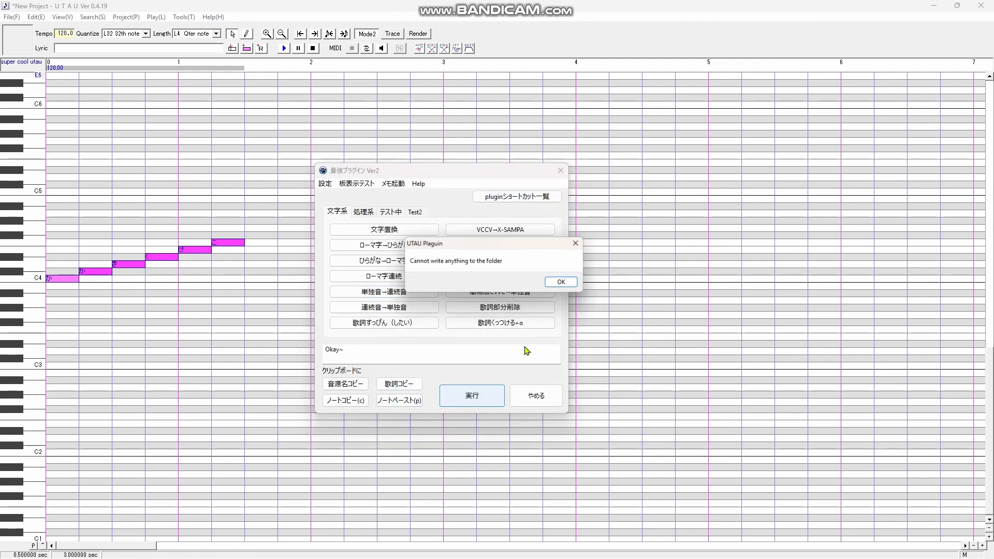
pyautogui.click(567, 284)
# Clear the preutterance, overlap and STP values of all six notes and apply the envelope adjustment to them
pyautogui.click(57, 280)
pyautogui.doubleClick(57, 281)
pyautogui.click(85, 273)
pyautogui.moveTo(62, 244); pyautogui.dragTo(231, 245)
pyautogui.rightClick(230, 247)
pyautogui.click(262, 353)
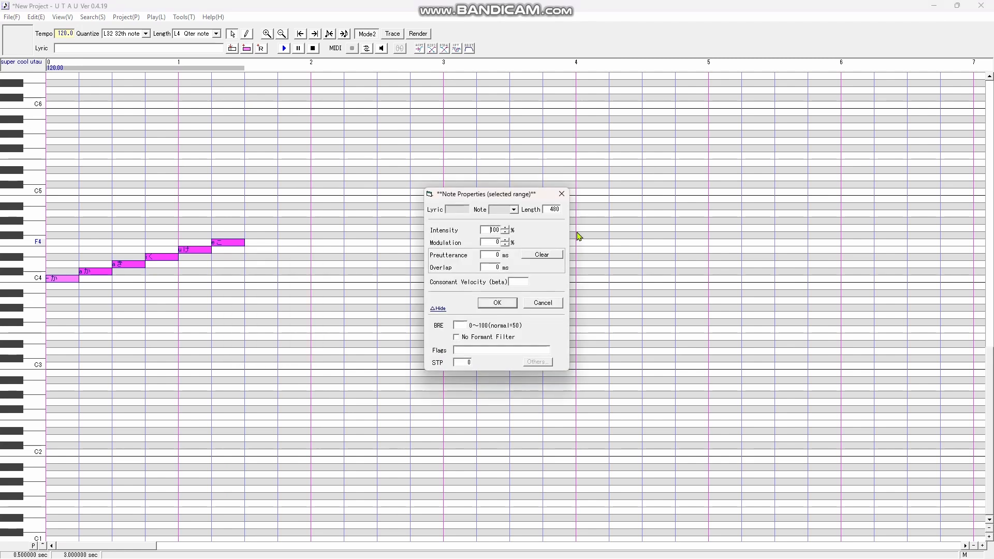
pyautogui.click(543, 254)
pyautogui.click(466, 363)
pyautogui.click(497, 303)
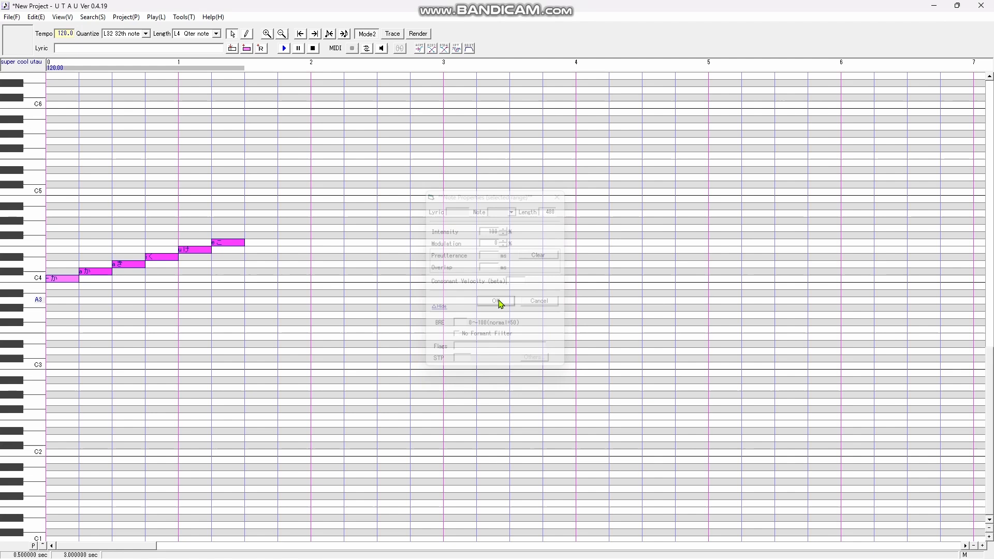
pyautogui.click(469, 52)
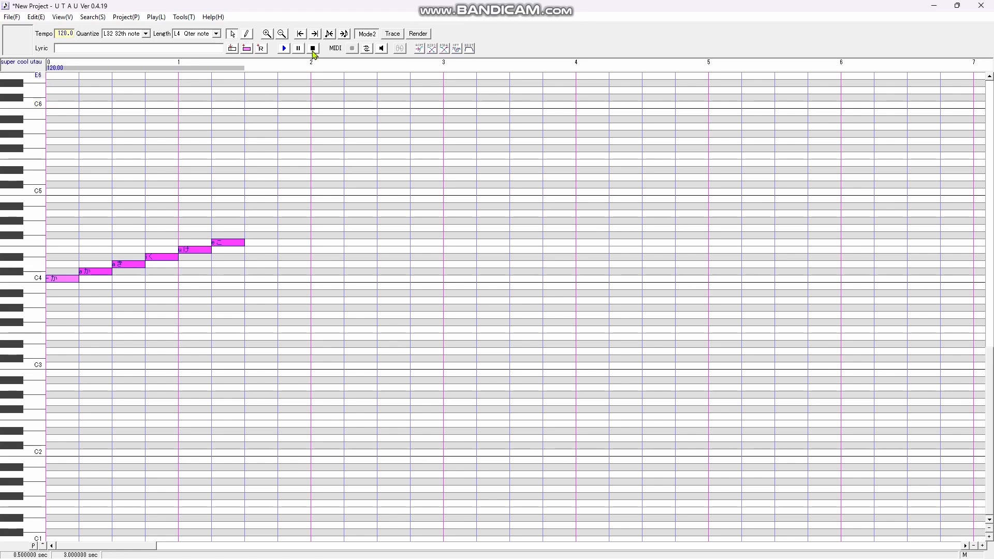
# Play back the converted phrase, and play its first four notes on their own
pyautogui.click(284, 48)
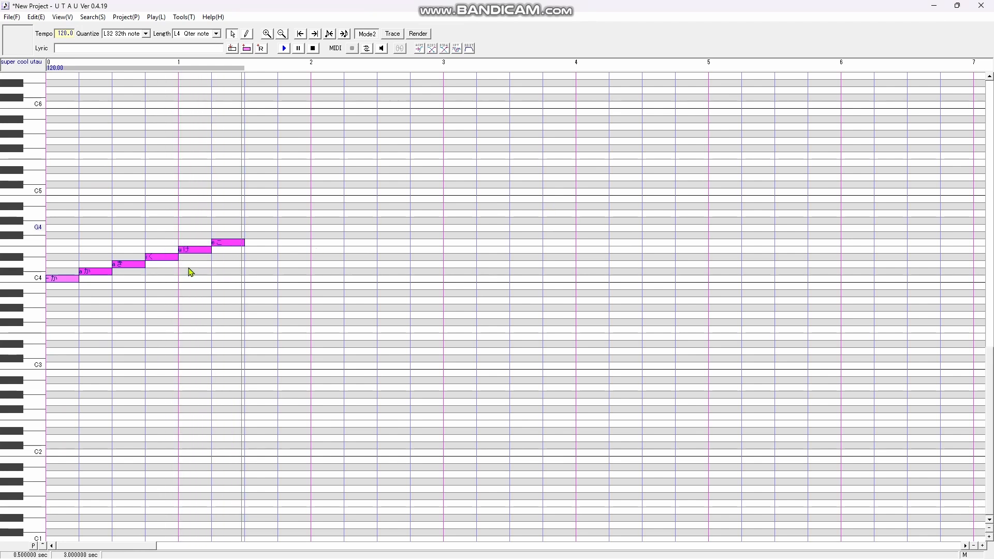
pyautogui.moveTo(194, 228); pyautogui.dragTo(237, 215)
pyautogui.moveTo(194, 226); pyautogui.dragTo(230, 221)
pyautogui.click(169, 224)
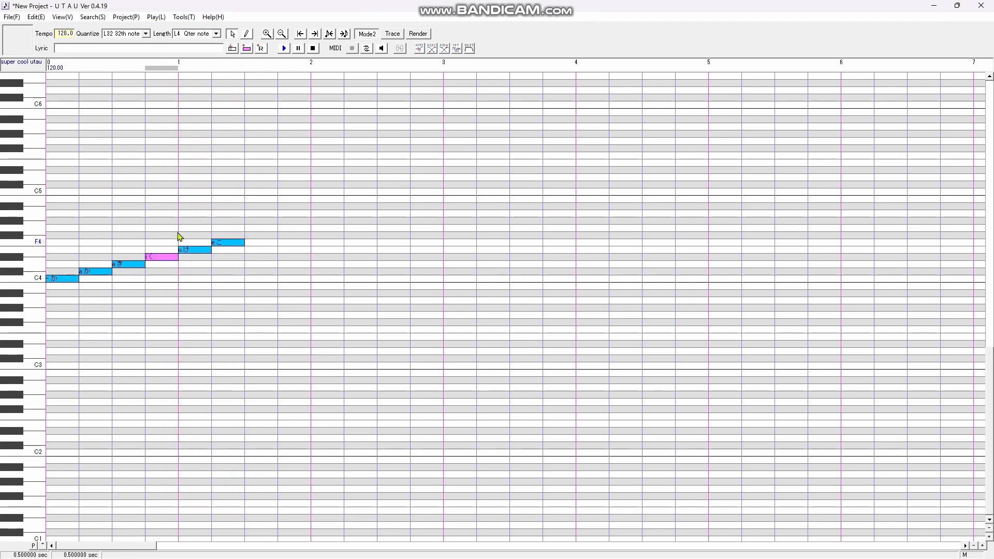
pyautogui.click(181, 215)
pyautogui.moveTo(66, 251); pyautogui.dragTo(160, 240)
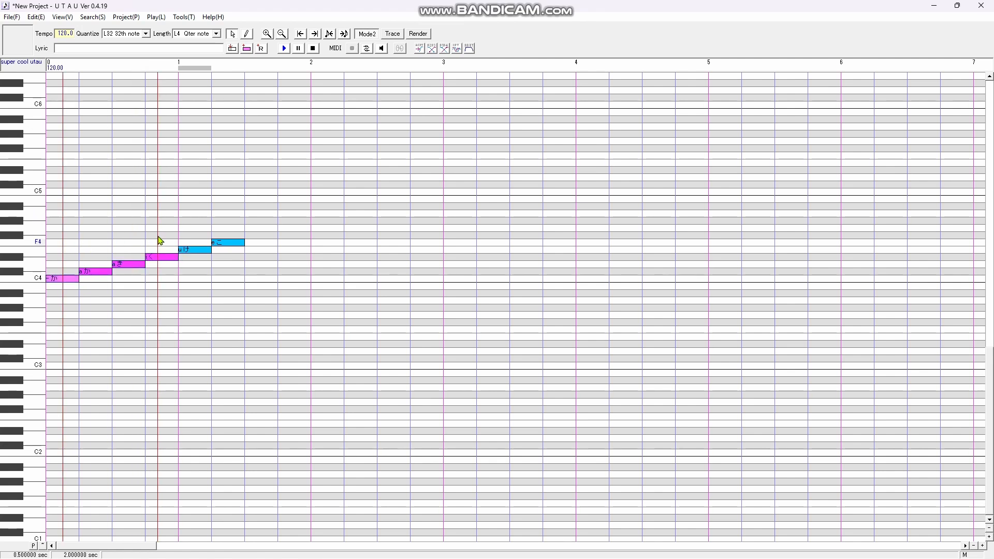
pyautogui.press('space')
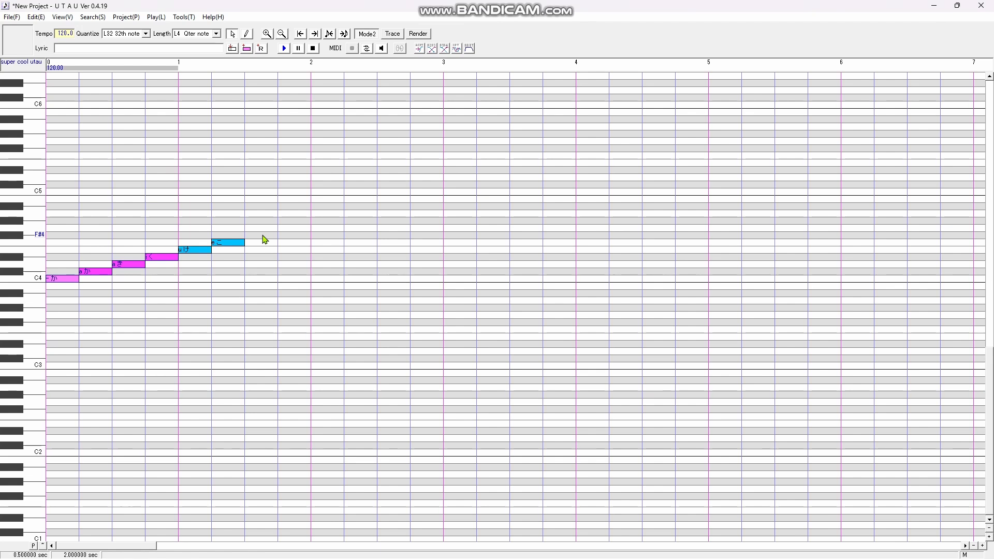
# Change the lyrics of the fifth and sixth notes to ka and ki
pyautogui.doubleClick(192, 250)
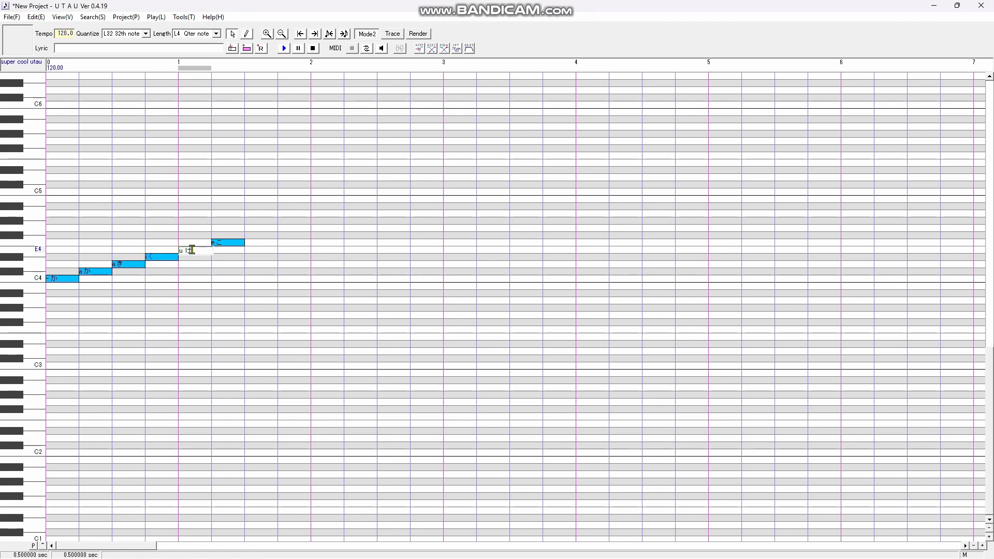
pyautogui.doubleClick(200, 249)
pyautogui.doubleClick(223, 242)
pyautogui.click(239, 241)
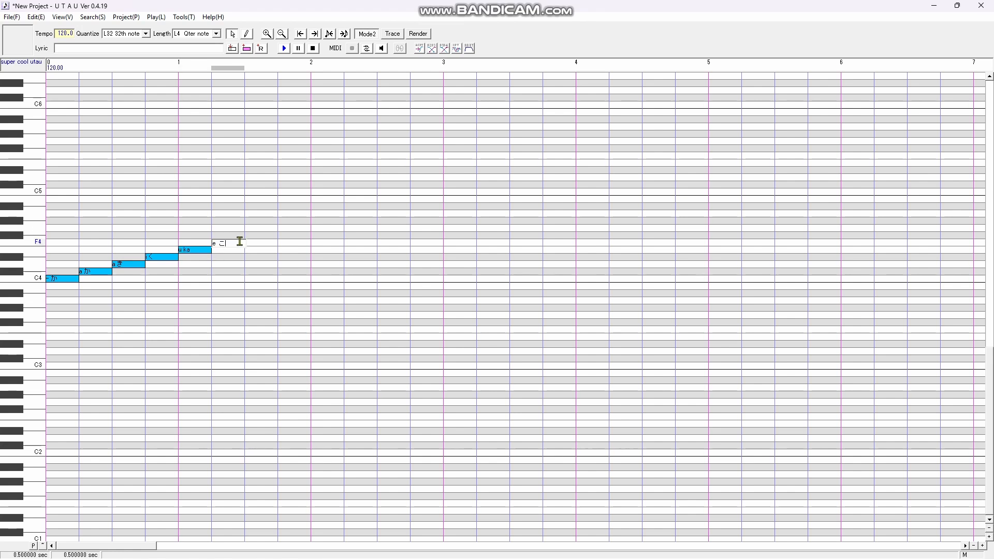
pyautogui.write('¥¥¥')
pyautogui.press('Return')
pyautogui.doubleClick(201, 251)
pyautogui.press('Return')
# Convert the last two notes' lyrics from romaji to hiragana and from CV to VCV with the Iroiro Ver.2 (EN) plug-in
pyautogui.moveTo(202, 230); pyautogui.dragTo(213, 229)
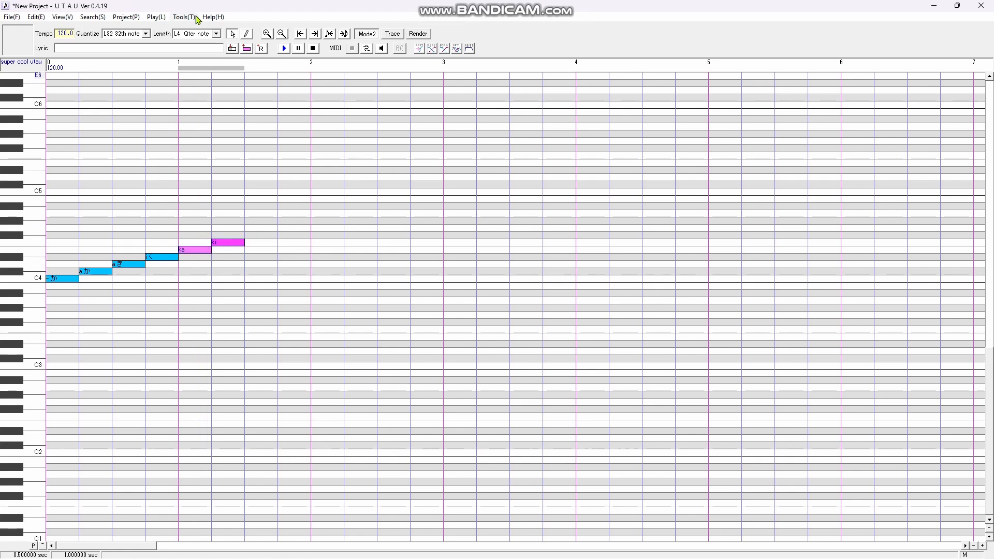
pyautogui.click(184, 17)
pyautogui.moveTo(208, 57)
pyautogui.click(331, 56)
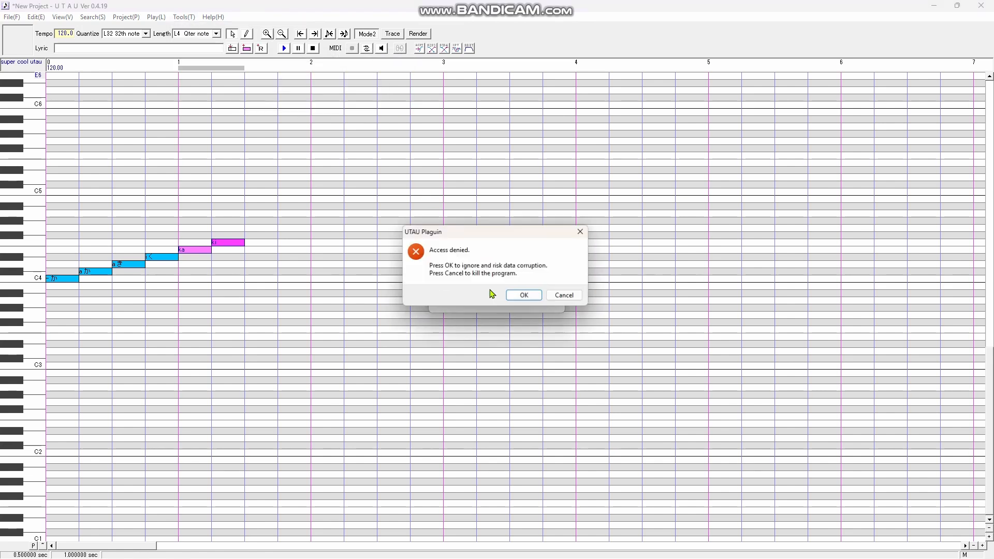
pyautogui.click(520, 295)
pyautogui.click(568, 286)
pyautogui.click(401, 250)
pyautogui.click(460, 398)
pyautogui.click(385, 292)
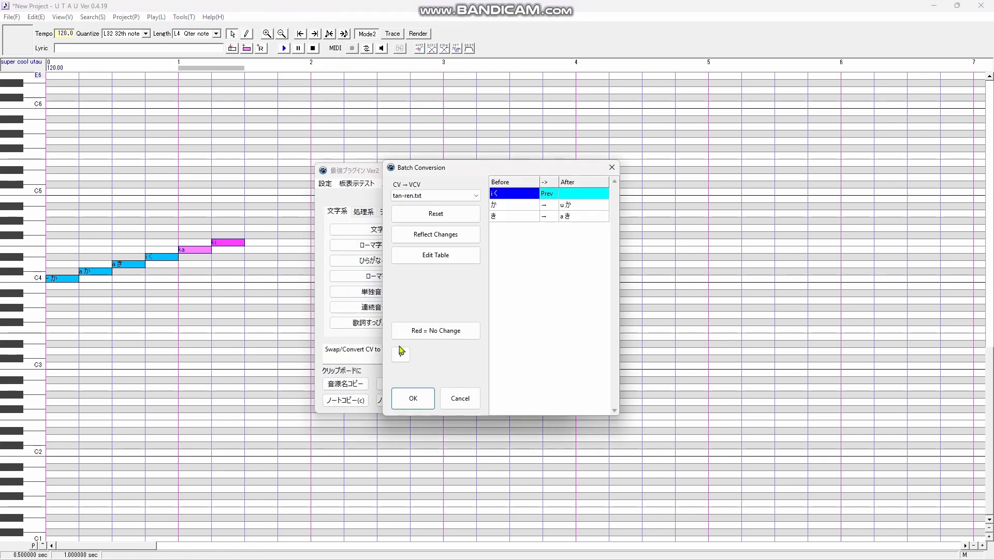
pyautogui.click(409, 399)
pyautogui.click(471, 397)
pyautogui.click(561, 281)
# Play back the last four notes, and play the last three on their own
pyautogui.moveTo(142, 229); pyautogui.dragTo(235, 219)
pyautogui.press('space')
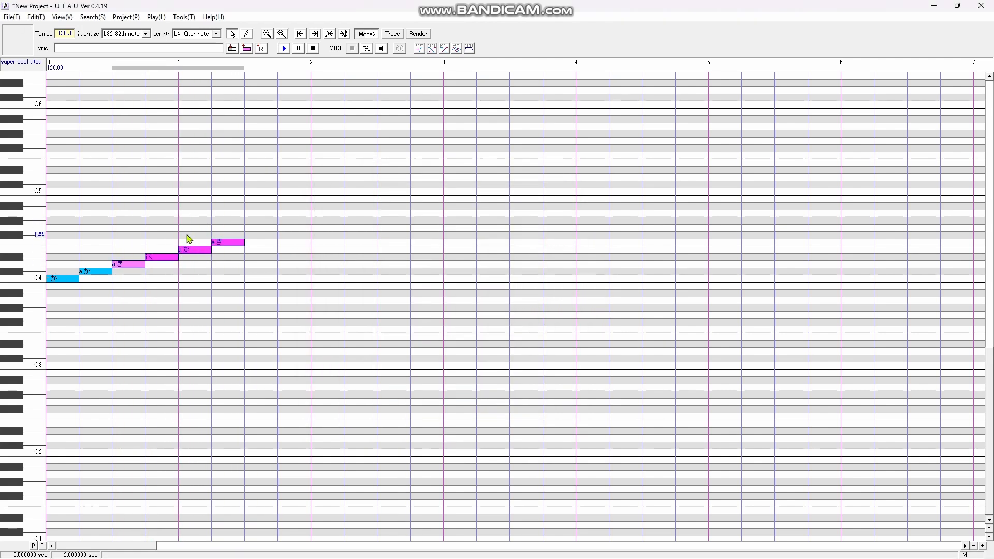
pyautogui.moveTo(165, 234); pyautogui.dragTo(233, 223)
pyautogui.press('space')
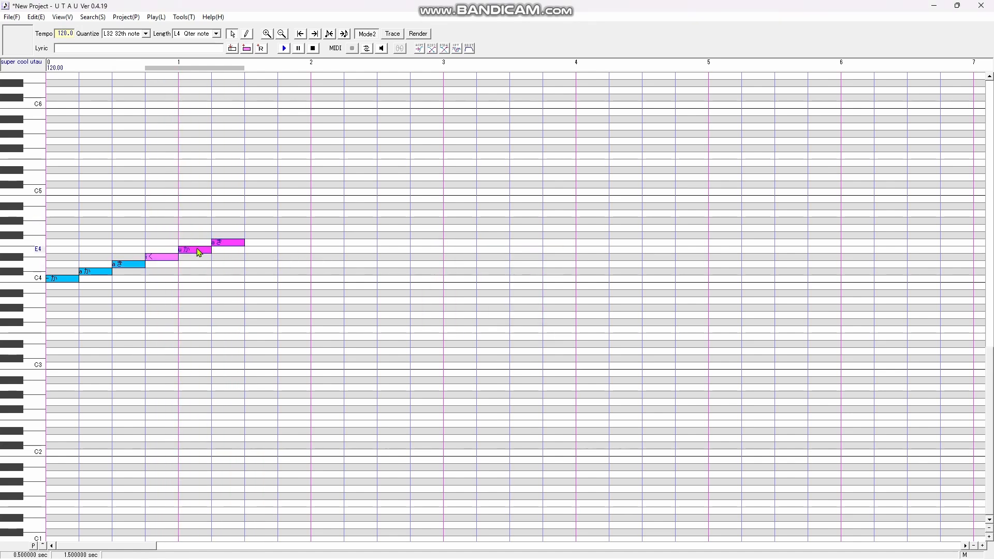
# Clear the preutterance, overlap and STP values of the last two notes
pyautogui.rightClick(226, 244)
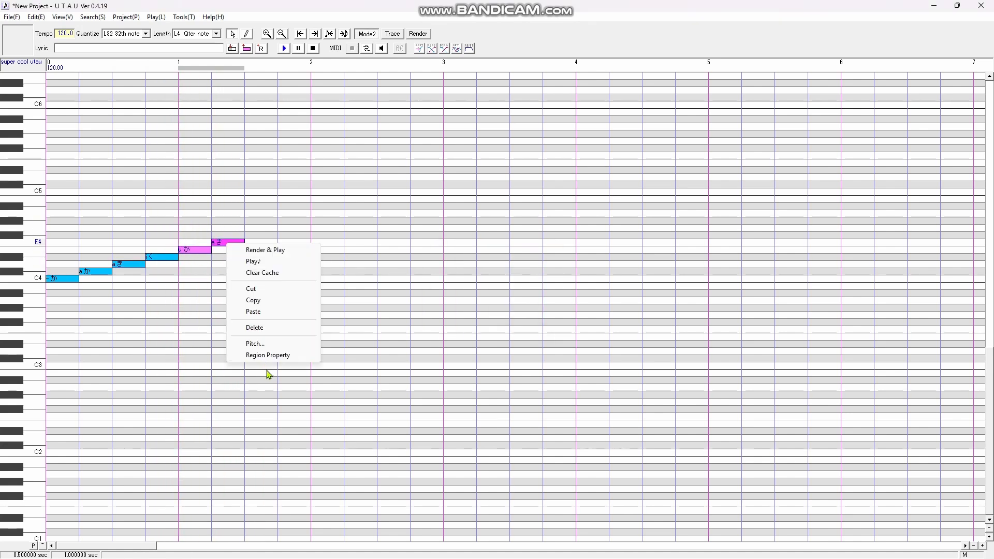
pyautogui.click(264, 355)
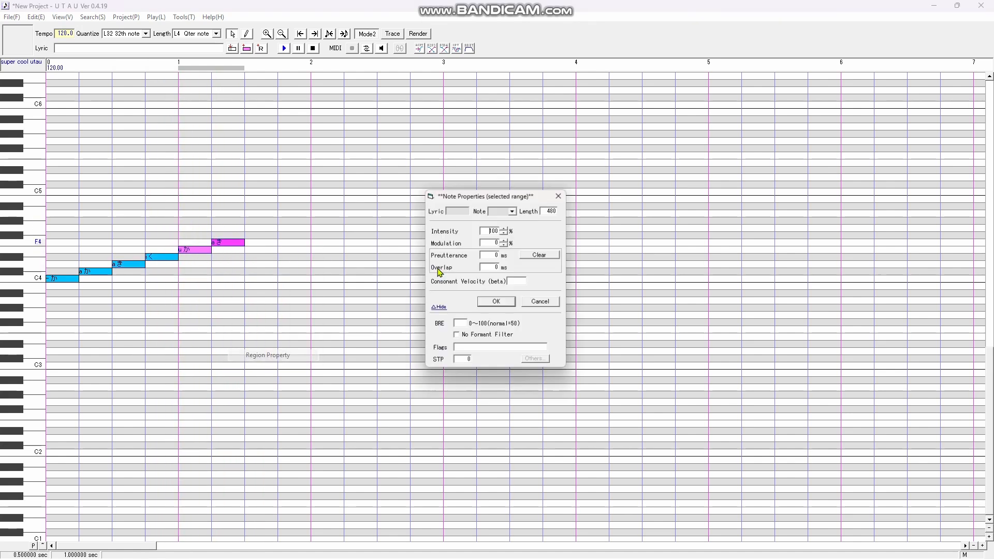
pyautogui.click(548, 259)
pyautogui.doubleClick(466, 362)
pyautogui.click(498, 303)
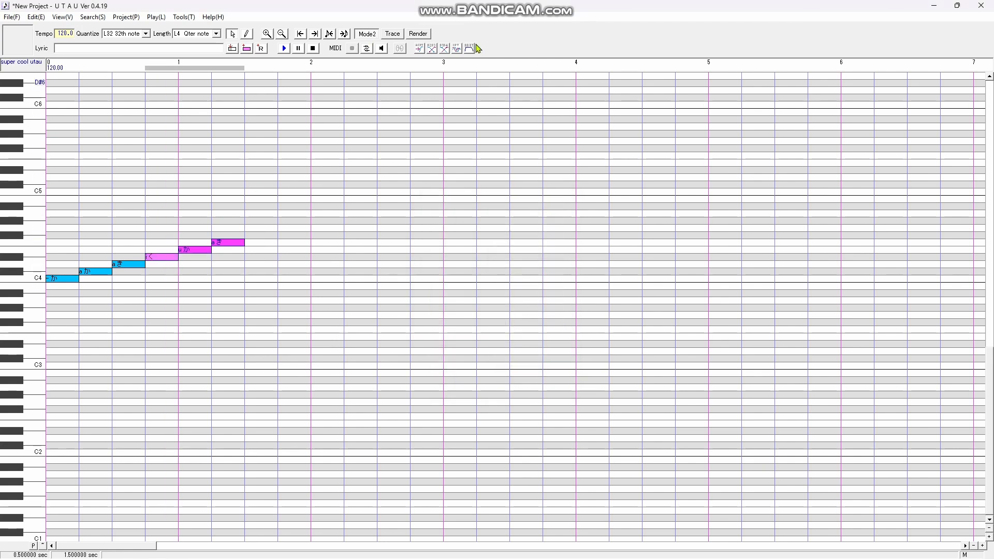
# Select all six notes and play them back
pyautogui.moveTo(59, 248); pyautogui.dragTo(238, 223)
pyautogui.press('space')
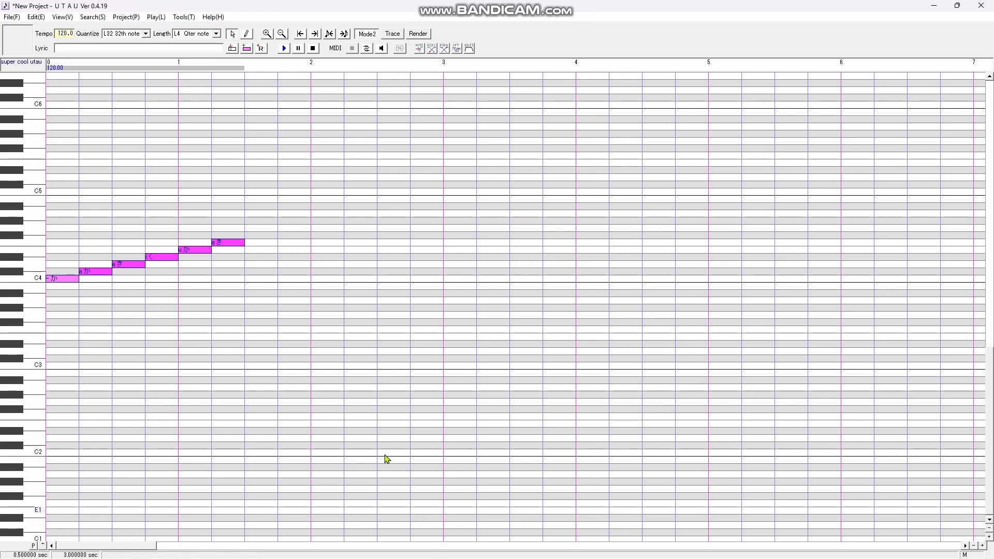
# Bring up setParam with its parameter list and go through the a か and a き entries, returning to - か
pyautogui.moveTo(595, 539)
pyautogui.moveTo(669, 555)
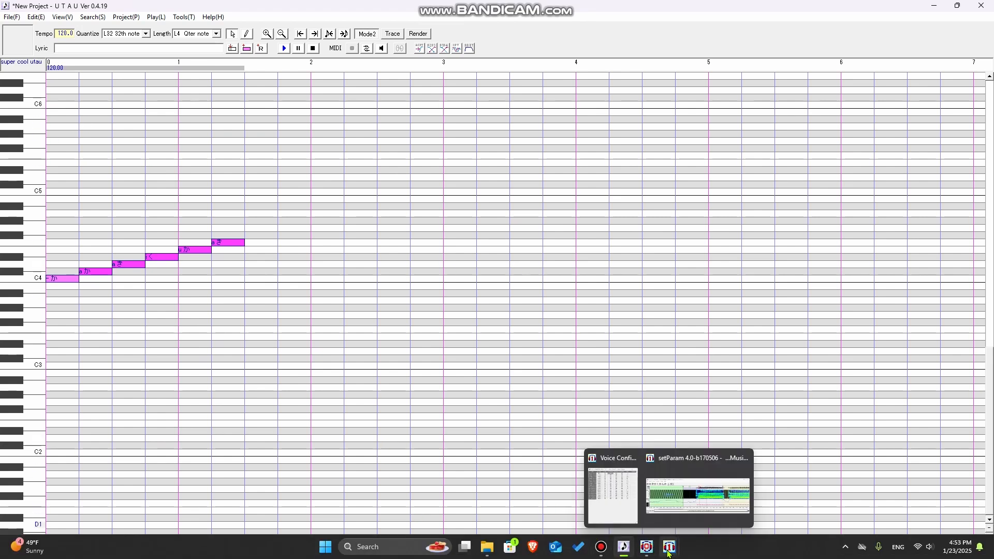
pyautogui.click(648, 550)
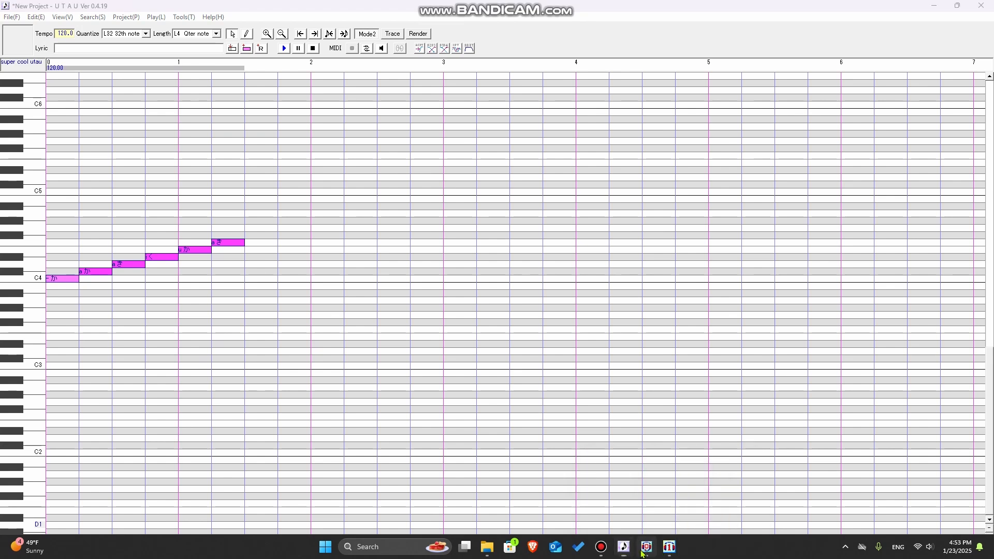
pyautogui.click(648, 550)
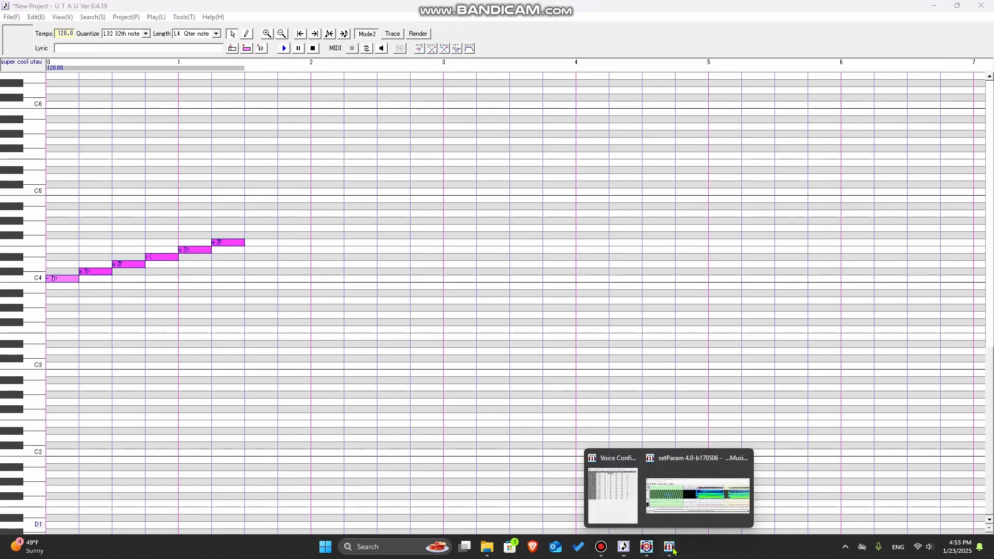
pyautogui.click(670, 549)
pyautogui.click(613, 485)
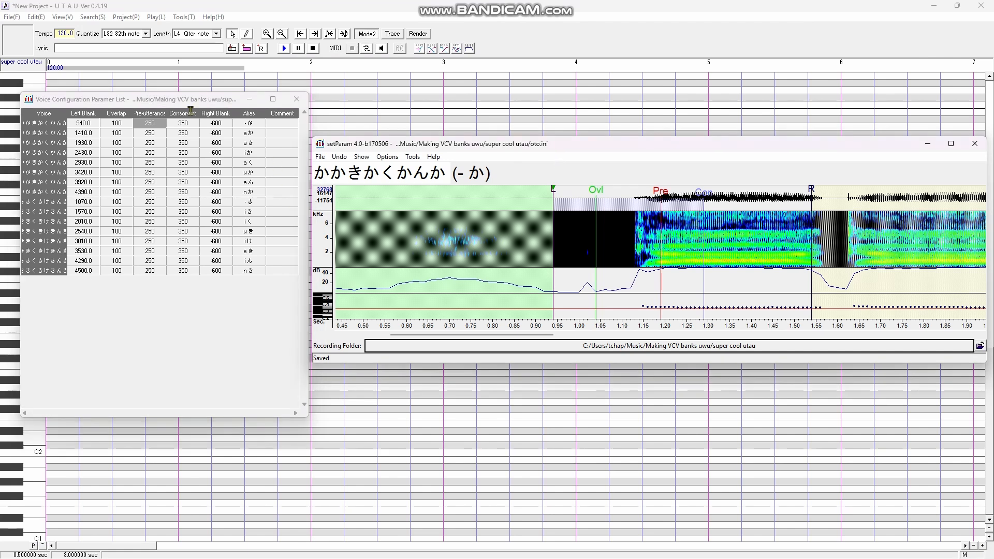
pyautogui.click(185, 133)
pyautogui.click(182, 143)
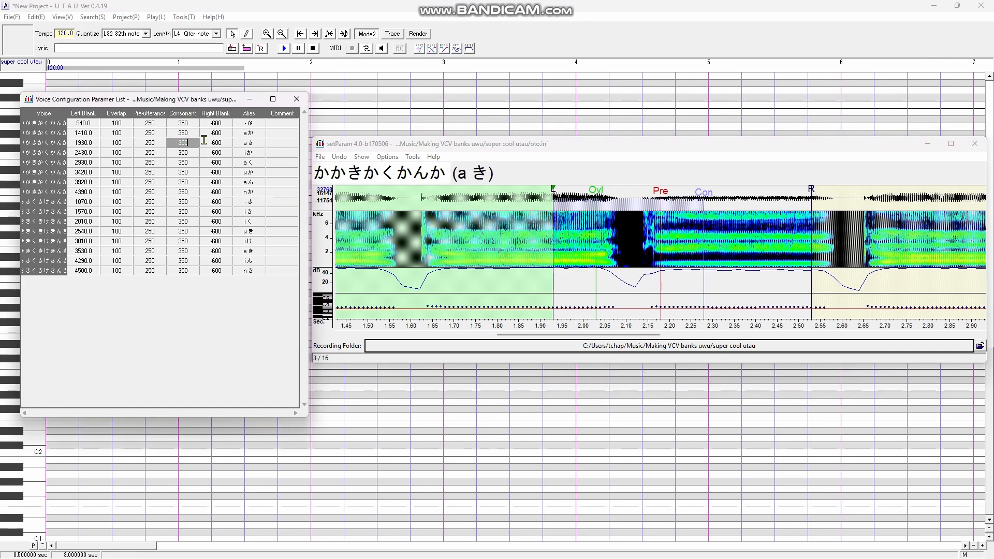
pyautogui.click(194, 123)
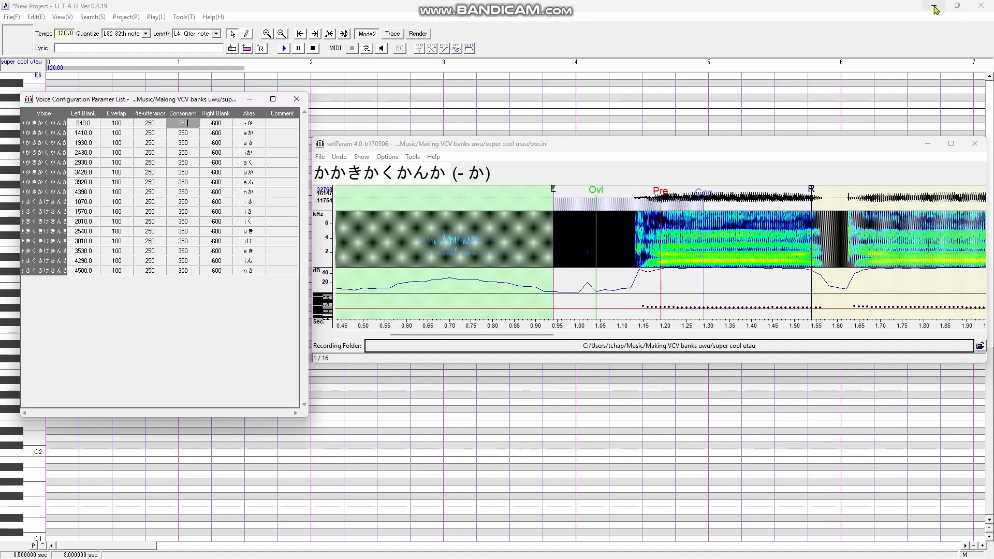
# Close UTAU, saving the project as New Project in the Making VCV banks uwu folder
pyautogui.click(982, 7)
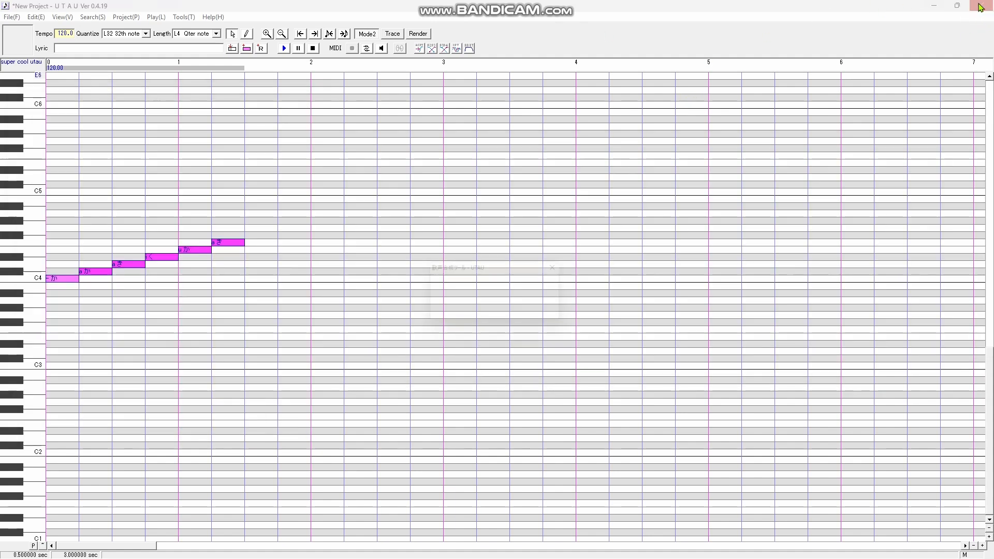
pyautogui.click(472, 315)
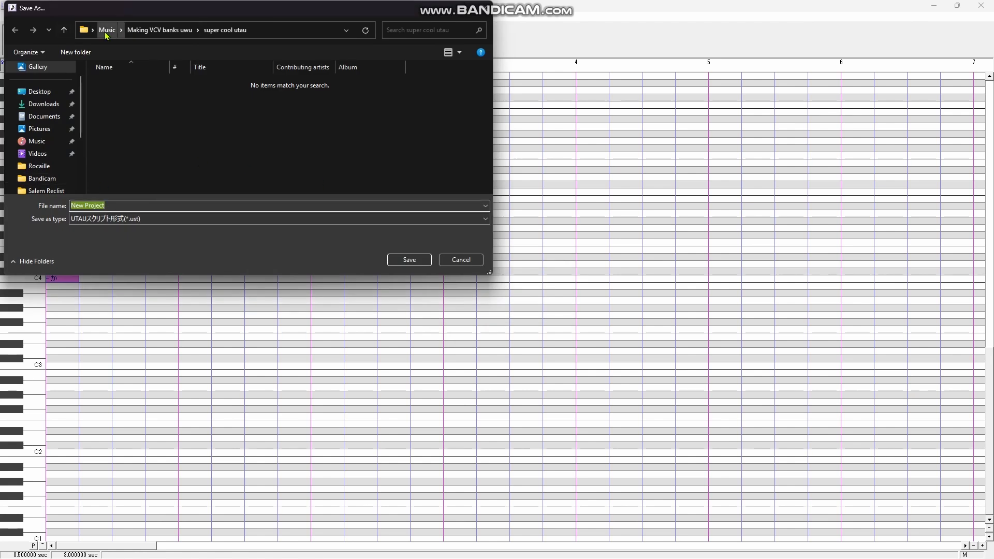
pyautogui.click(152, 32)
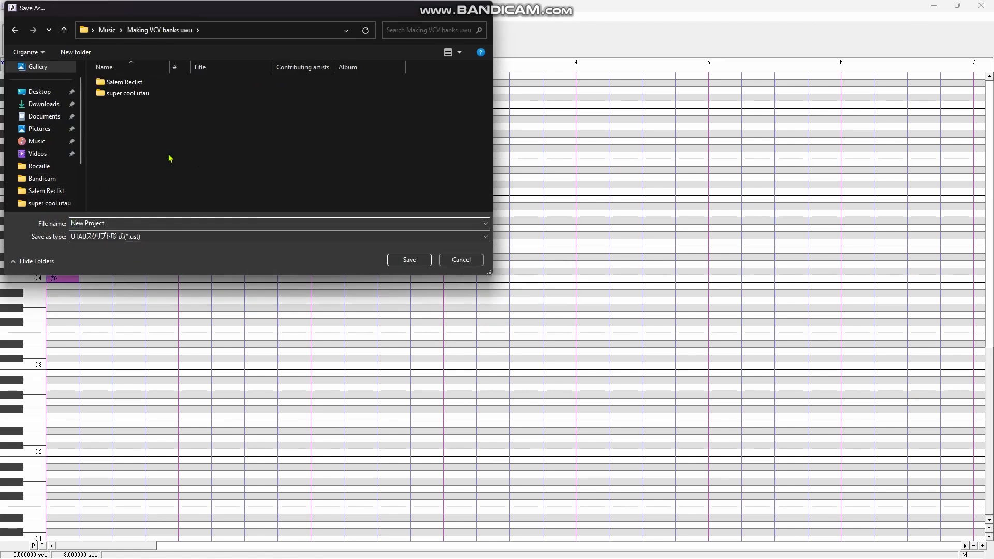
pyautogui.click(410, 259)
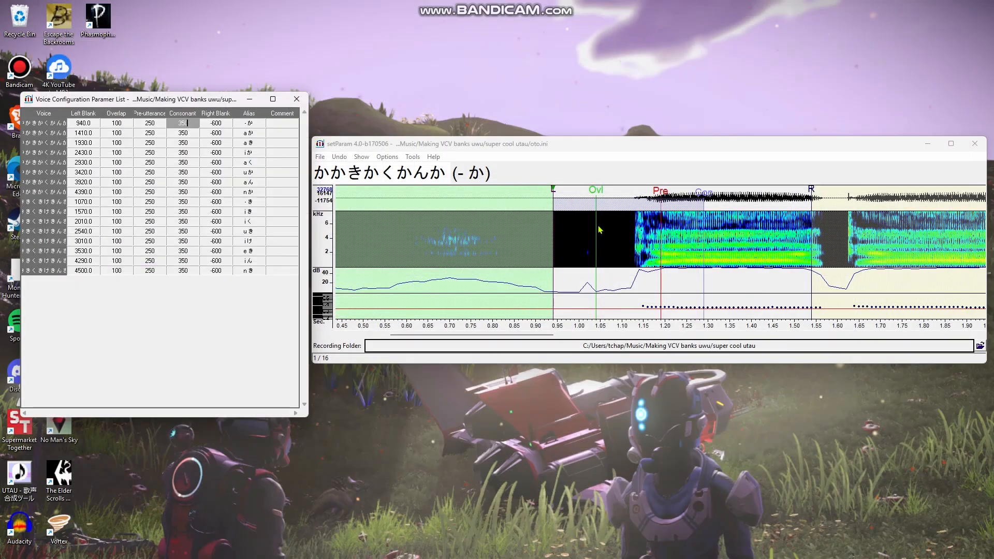
# Shift the markers of the - か entry together so its left blank is about 902 ms and the preutterance meets the vowel's start
pyautogui.click(494, 148)
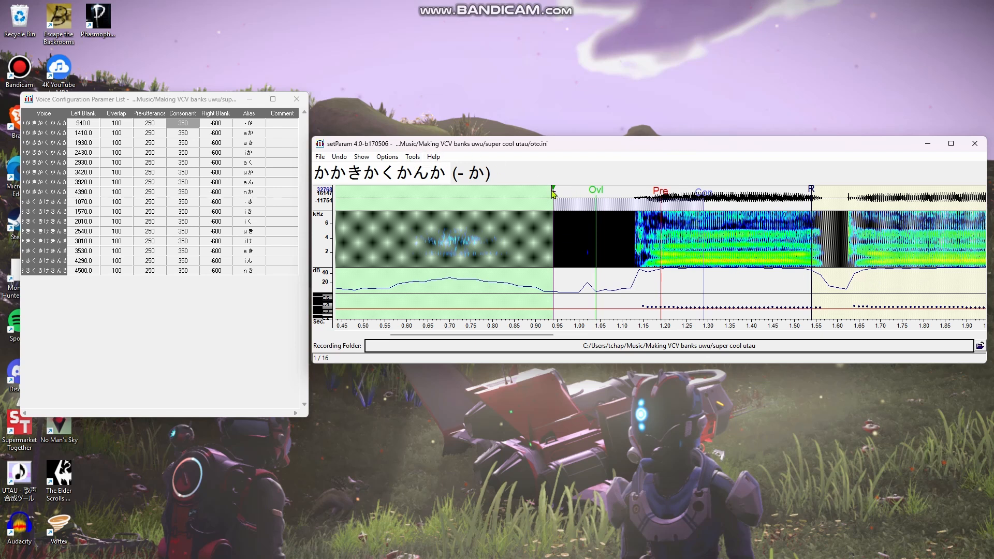
pyautogui.moveTo(555, 193)
pyautogui.mouseDown()
pyautogui.moveTo(371, 220)
pyautogui.moveTo(583, 229)
pyautogui.moveTo(575, 229)
pyautogui.mouseUp()
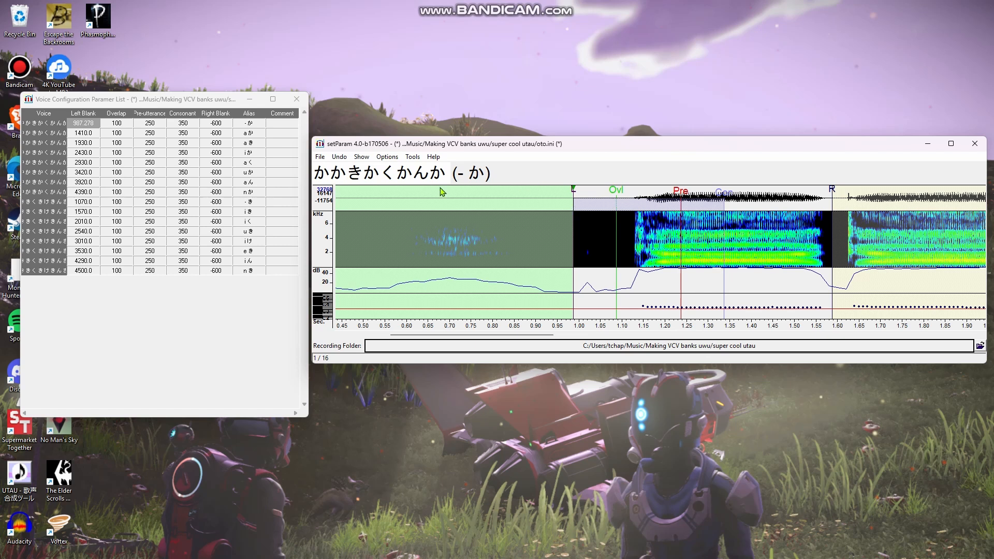
pyautogui.moveTo(574, 194)
pyautogui.mouseDown()
pyautogui.moveTo(512, 204)
pyautogui.moveTo(523, 207)
pyautogui.mouseUp()
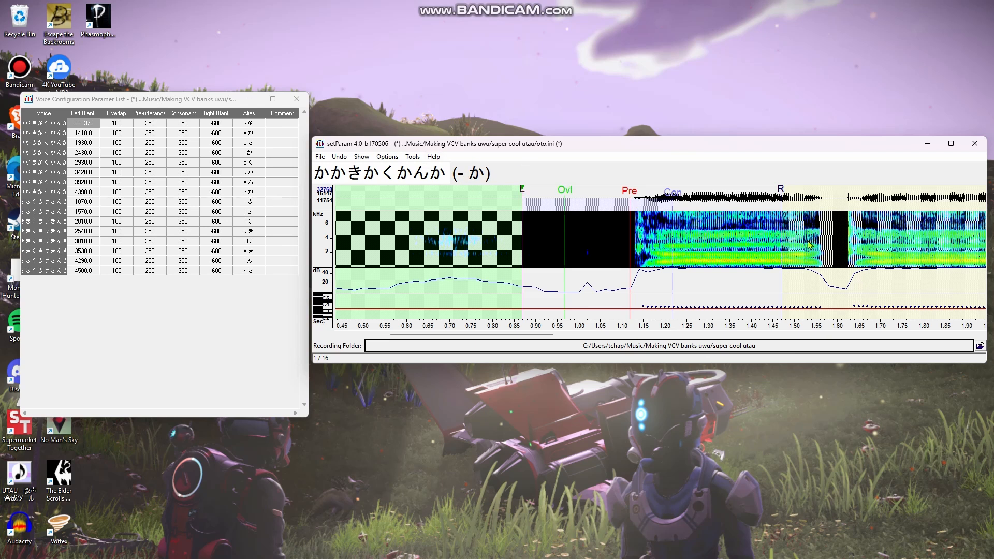
pyautogui.scroll(3, 771, 253)
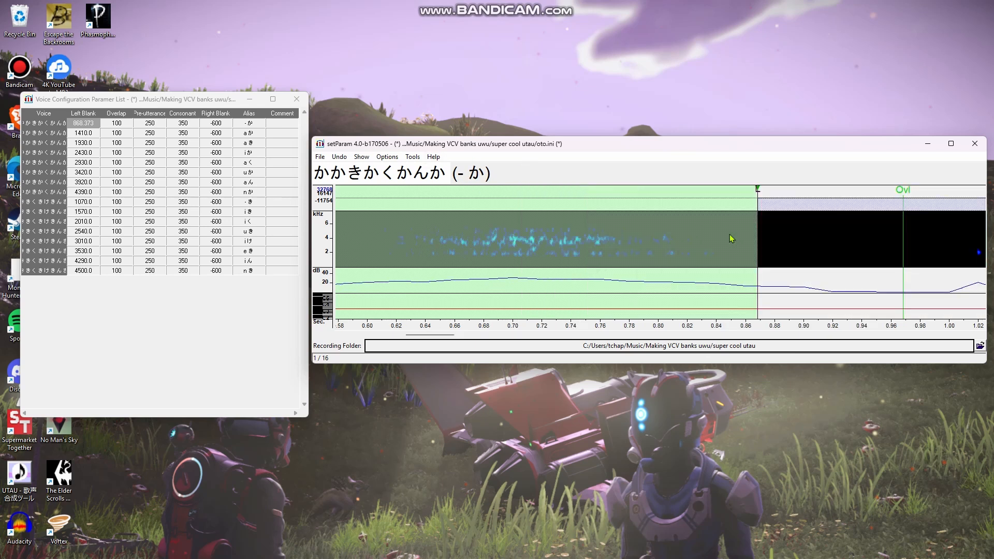
pyautogui.scroll(-5, 733, 274)
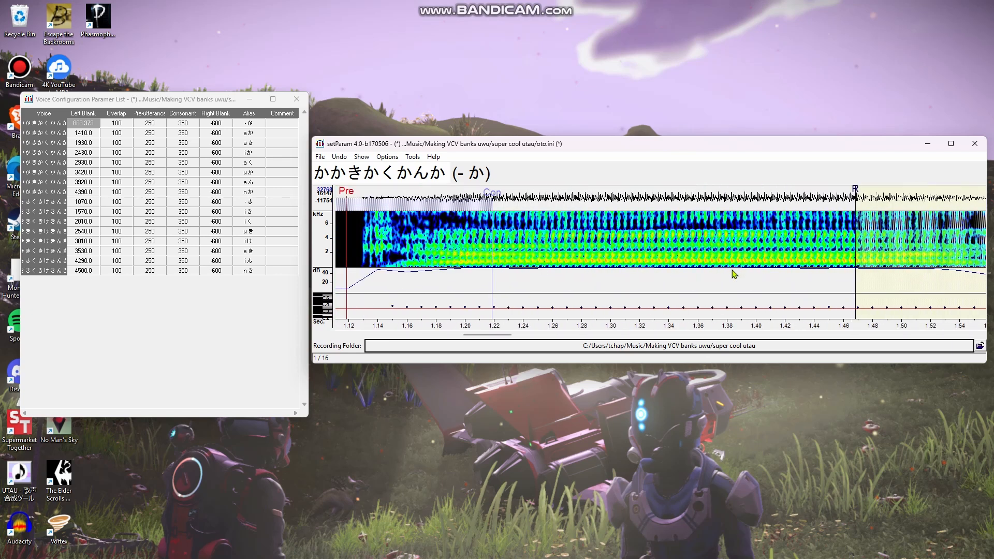
pyautogui.scroll(-2, 734, 274)
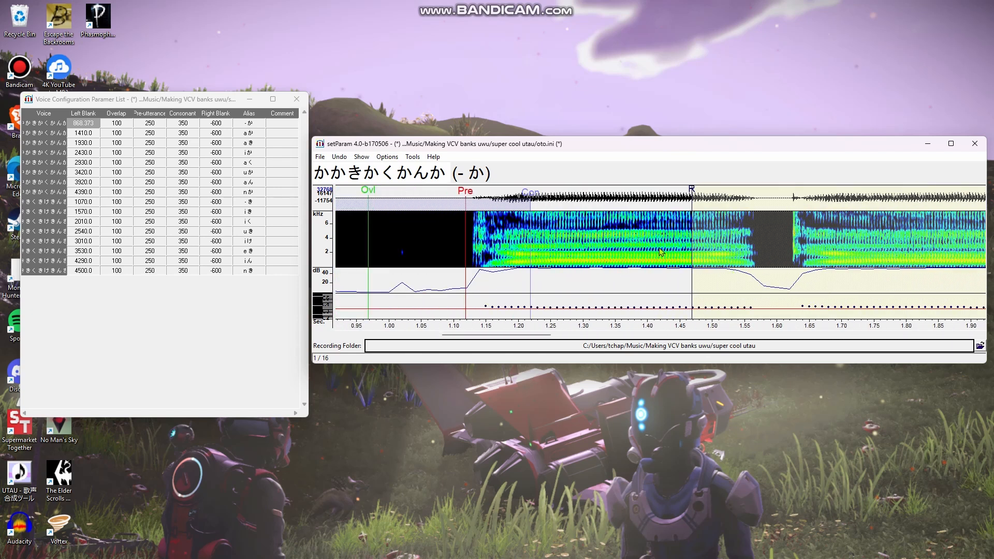
pyautogui.scroll(-1, 548, 298)
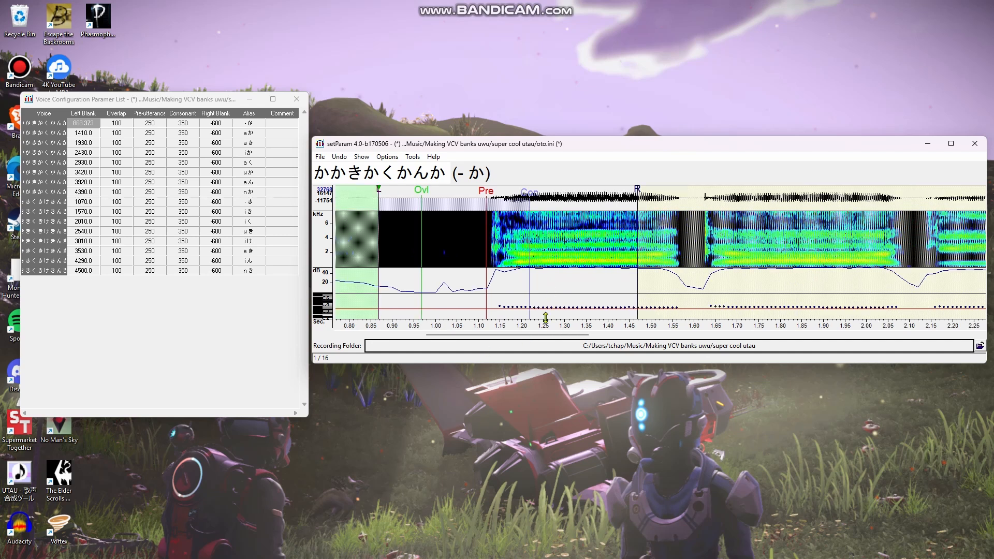
pyautogui.moveTo(536, 338); pyautogui.dragTo(529, 338)
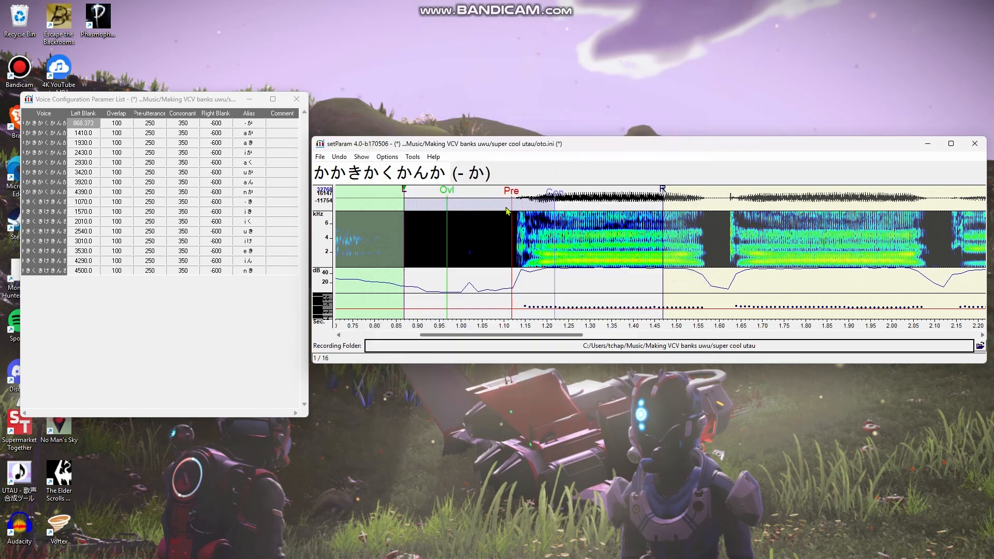
pyautogui.moveTo(405, 192)
pyautogui.mouseDown()
pyautogui.moveTo(434, 189)
pyautogui.moveTo(419, 190)
pyautogui.mouseUp()
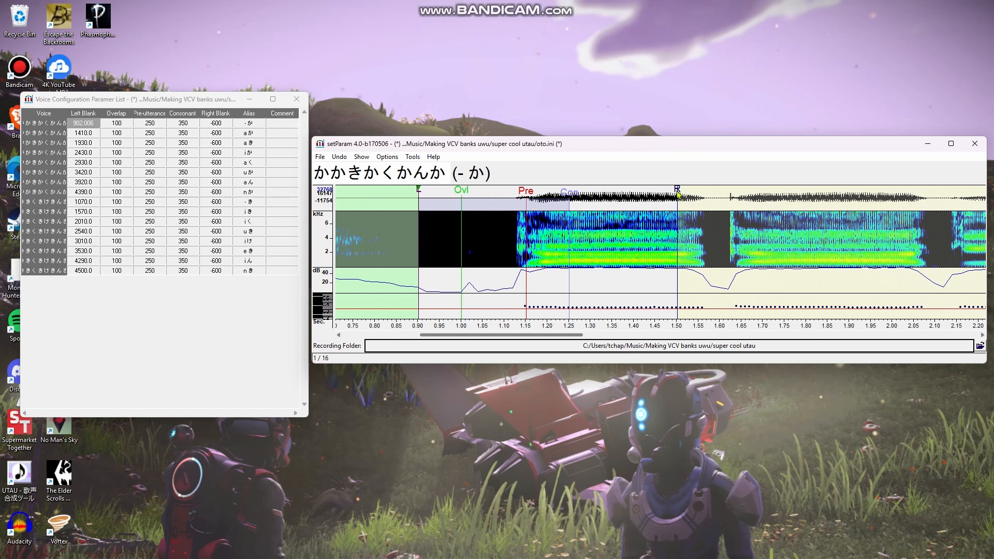
# Adjust the right blank of the - か entry to about 4359 ms, just before its vowel ends
pyautogui.moveTo(679, 193)
pyautogui.mouseDown()
pyautogui.moveTo(713, 192)
pyautogui.moveTo(665, 193)
pyautogui.moveTo(674, 196)
pyautogui.mouseUp()
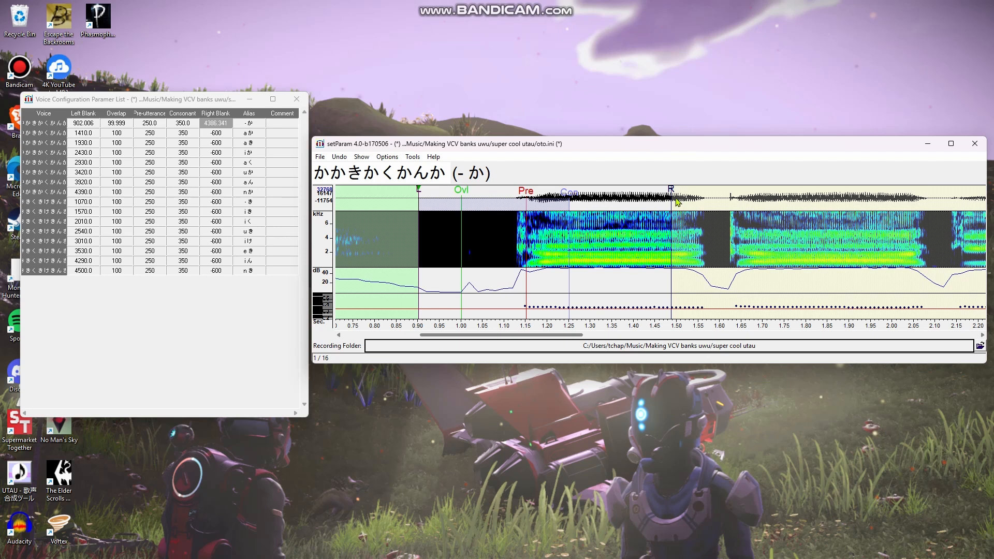
pyautogui.moveTo(671, 193)
pyautogui.mouseDown()
pyautogui.moveTo(725, 192)
pyautogui.moveTo(695, 193)
pyautogui.mouseUp()
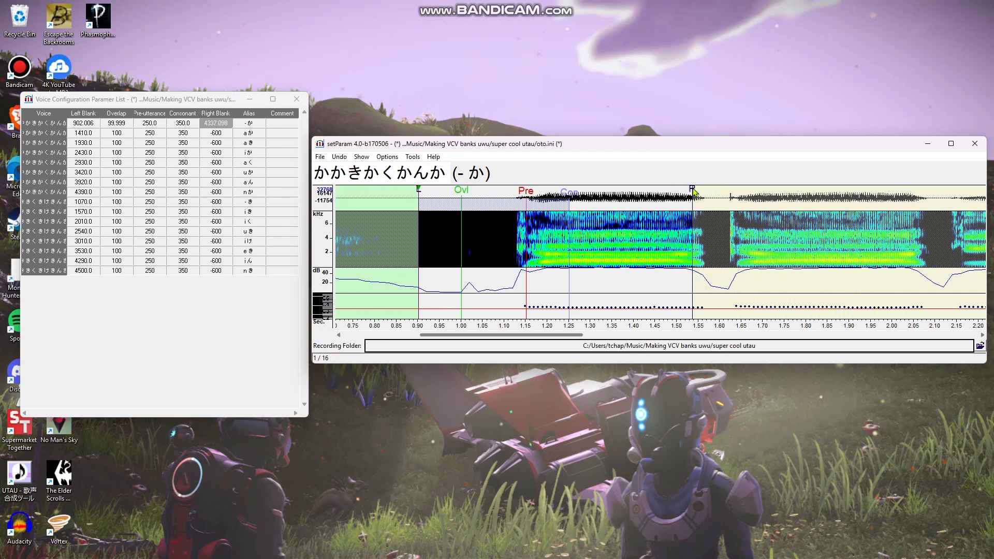
pyautogui.moveTo(694, 191)
pyautogui.mouseDown()
pyautogui.moveTo(702, 190)
pyautogui.moveTo(665, 190)
pyautogui.moveTo(723, 191)
pyautogui.moveTo(685, 193)
pyautogui.mouseUp()
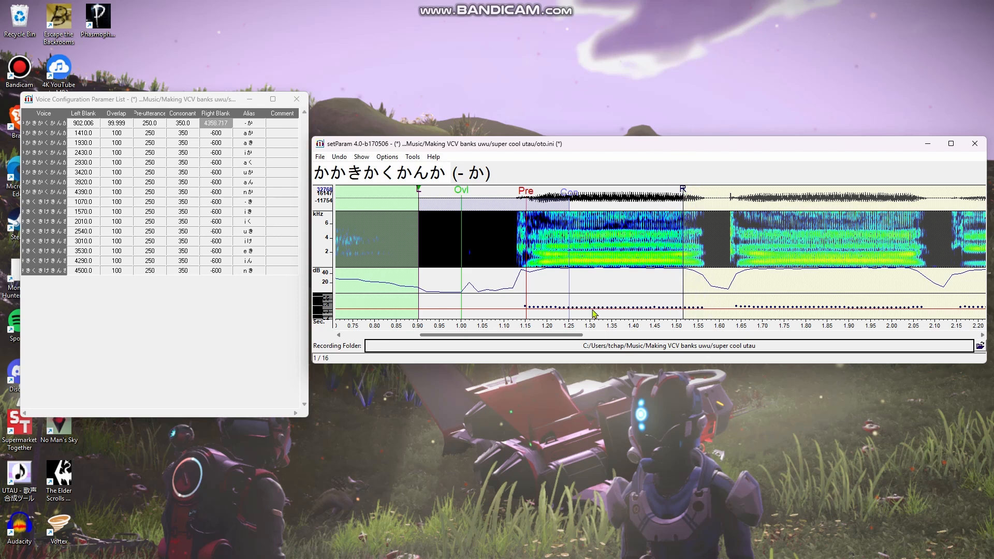
# Shift the markers of the a か entry together so its left blank is about 1390 ms
pyautogui.click(208, 133)
pyautogui.click(217, 123)
pyautogui.click(215, 132)
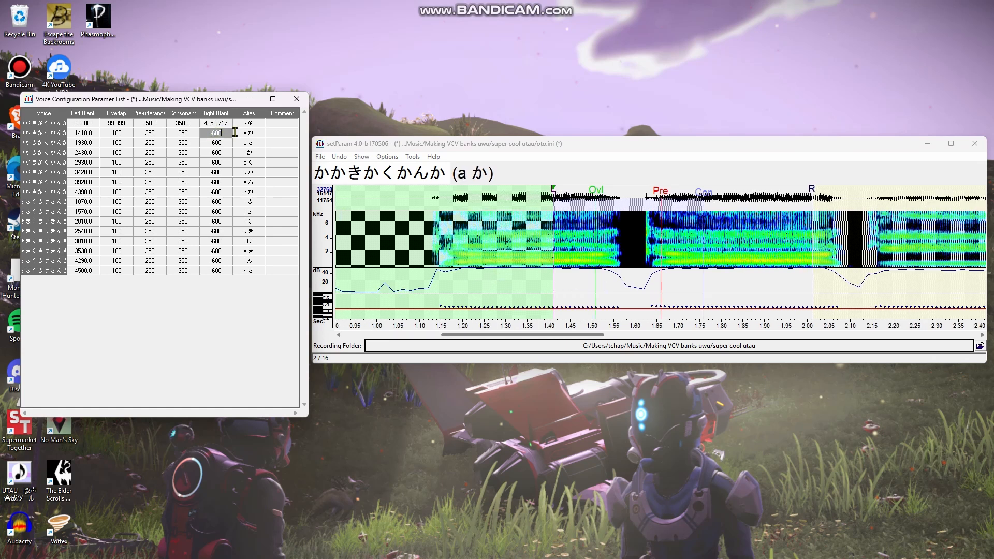
pyautogui.scroll(1, 695, 199)
pyautogui.scroll(-1, 694, 207)
pyautogui.click(213, 123)
pyautogui.click(214, 134)
pyautogui.moveTo(553, 192)
pyautogui.mouseDown()
pyautogui.moveTo(569, 193)
pyautogui.moveTo(537, 193)
pyautogui.moveTo(549, 192)
pyautogui.mouseUp()
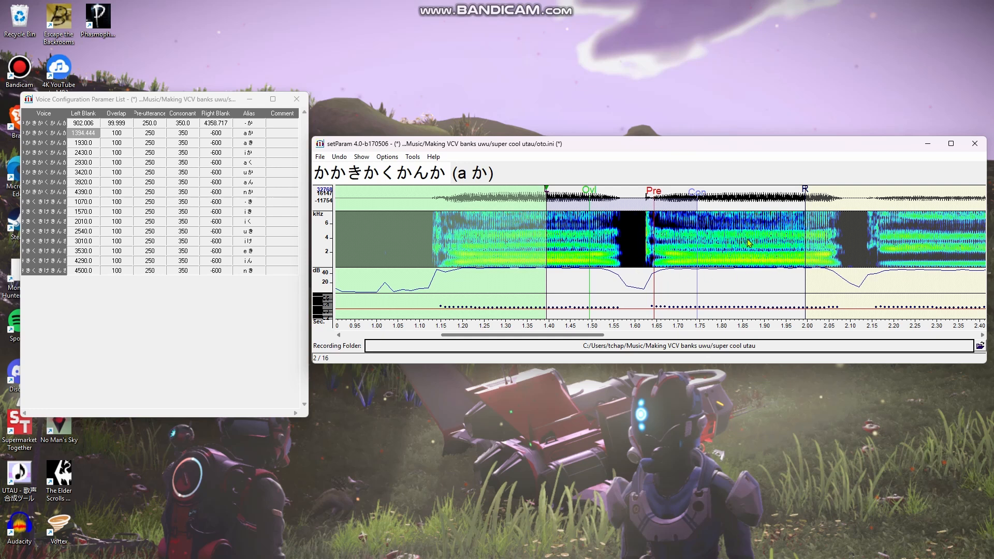
pyautogui.moveTo(543, 191); pyautogui.dragTo(548, 191)
pyautogui.moveTo(547, 194)
pyautogui.mouseDown()
pyautogui.moveTo(586, 194)
pyautogui.moveTo(577, 194)
pyautogui.mouseUp()
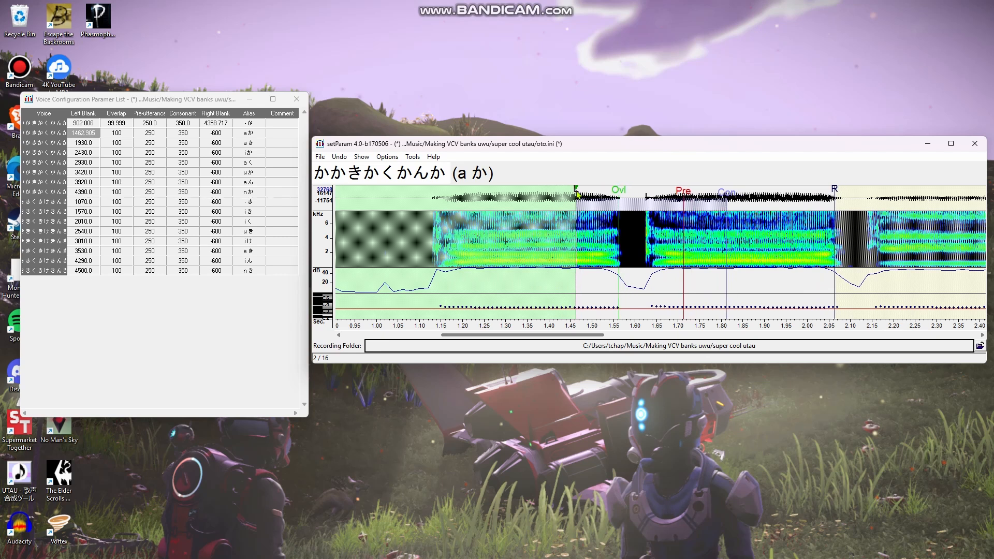
pyautogui.moveTo(579, 194); pyautogui.dragTo(545, 194)
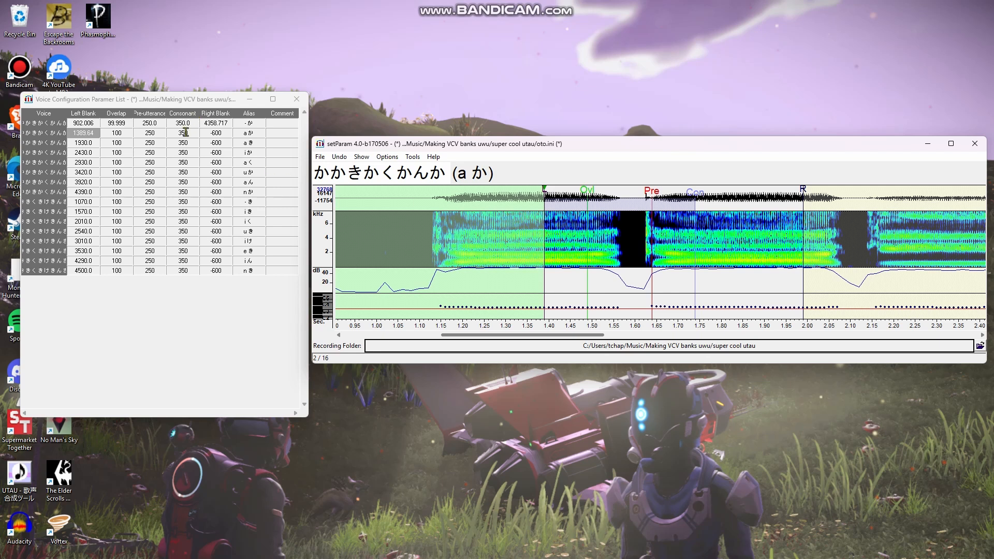
# Shift the markers of the a き entry together so its left blank is about 1916 ms
pyautogui.click(156, 145)
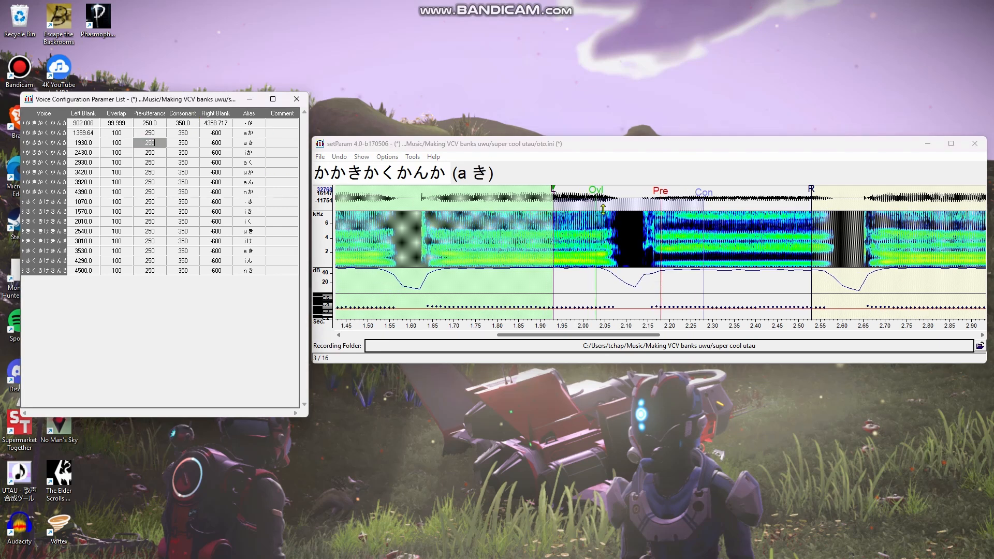
pyautogui.moveTo(553, 193); pyautogui.dragTo(531, 194)
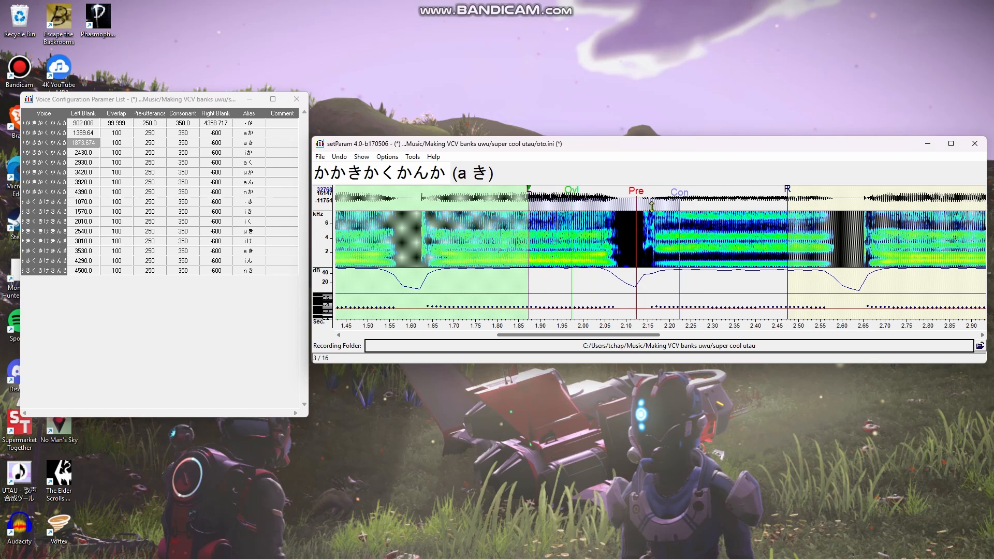
pyautogui.moveTo(530, 190); pyautogui.dragTo(549, 190)
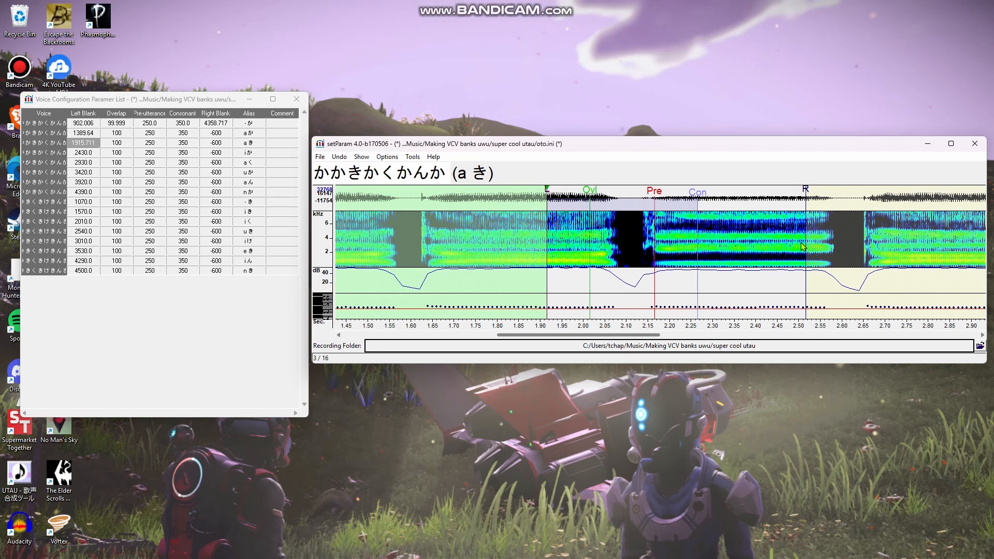
# Shift the markers of the i か entry together so its left blank is about 2415 ms
pyautogui.click(190, 154)
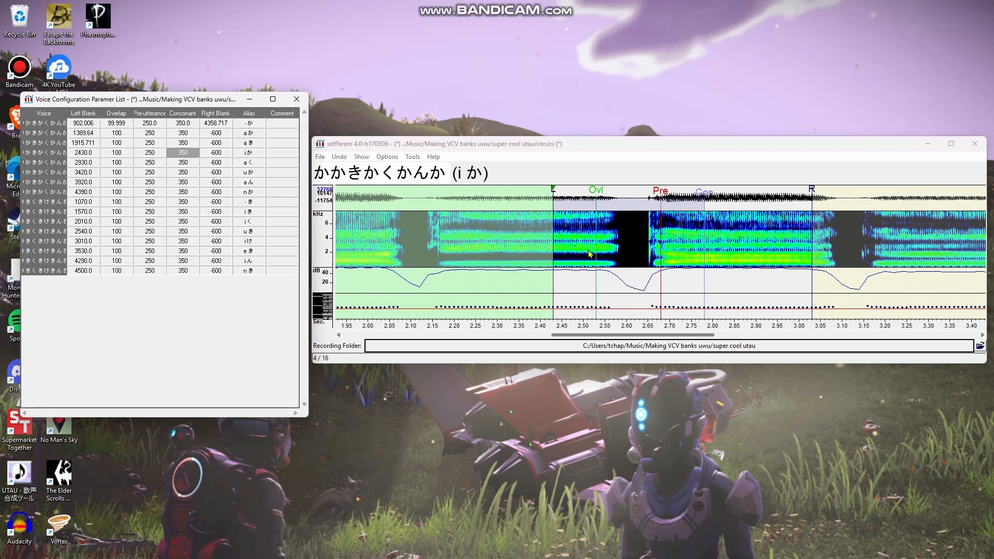
pyautogui.moveTo(553, 192); pyautogui.dragTo(537, 194)
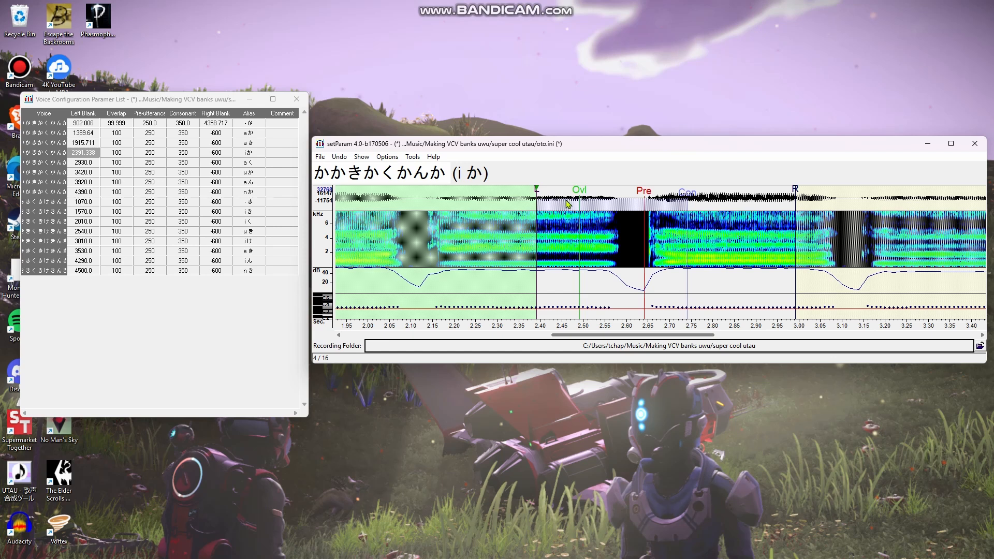
pyautogui.moveTo(539, 192); pyautogui.dragTo(549, 192)
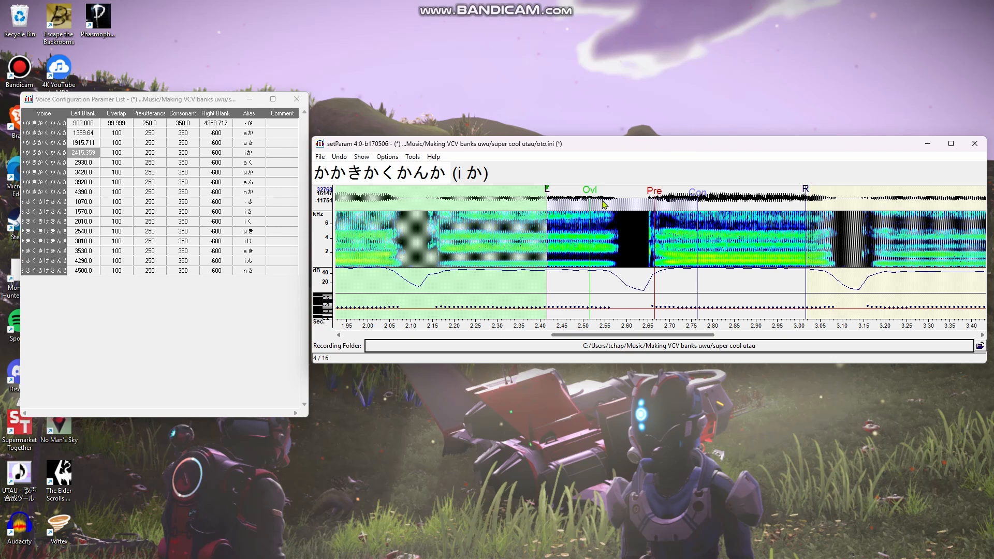
# Check the a く entry, and shift the markers of the u か entry together so its left blank is about 3405 ms
pyautogui.click(144, 163)
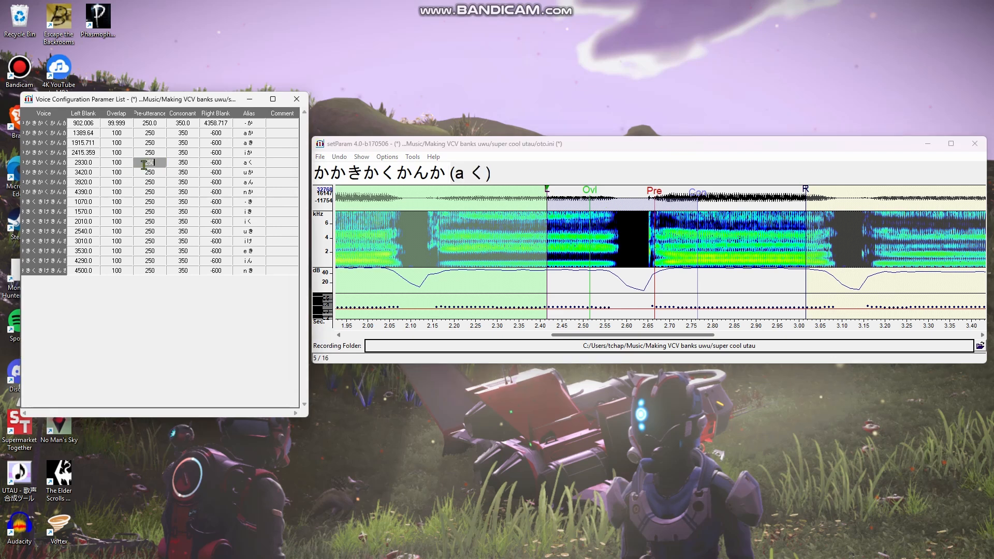
pyautogui.press('Down')
pyautogui.press('Up')
pyautogui.press('Up')
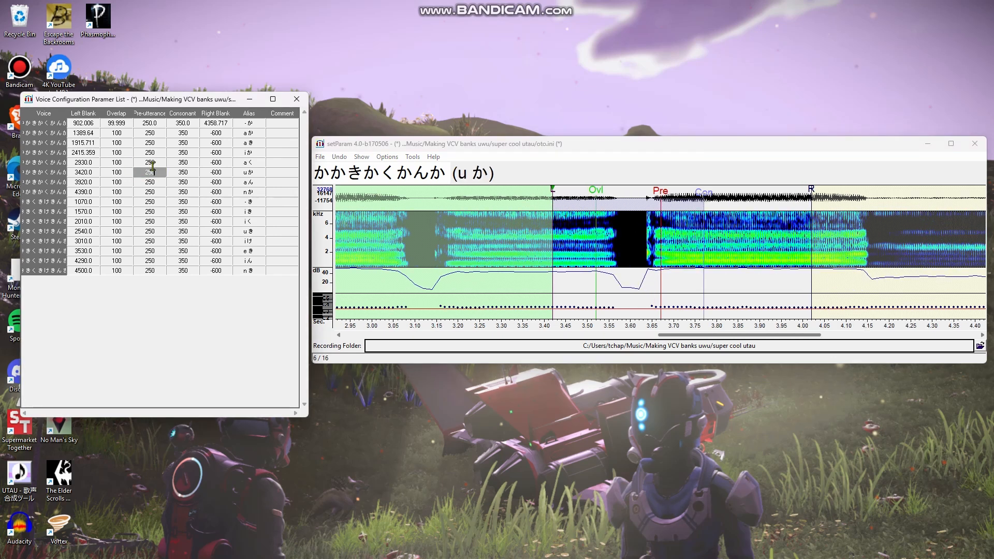
pyautogui.click(154, 164)
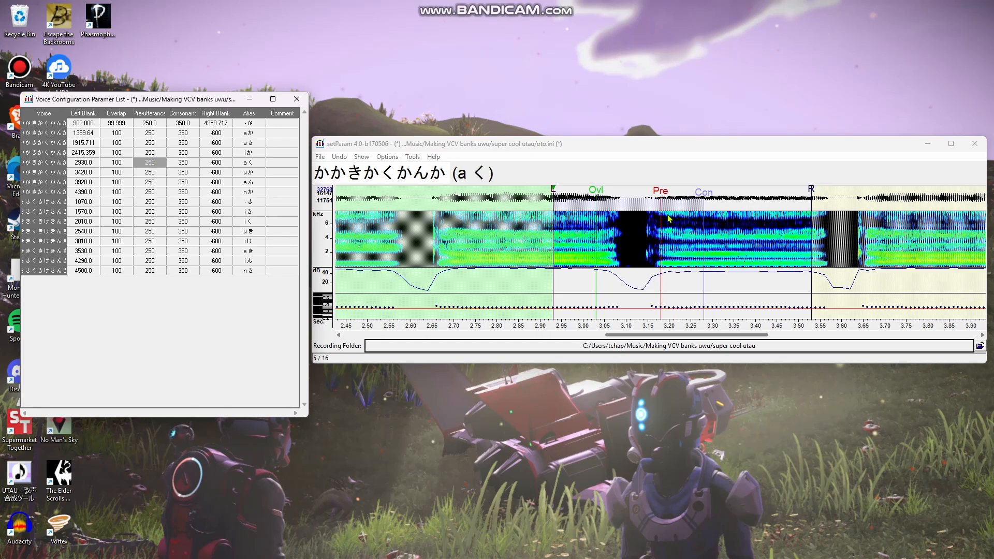
pyautogui.click(159, 175)
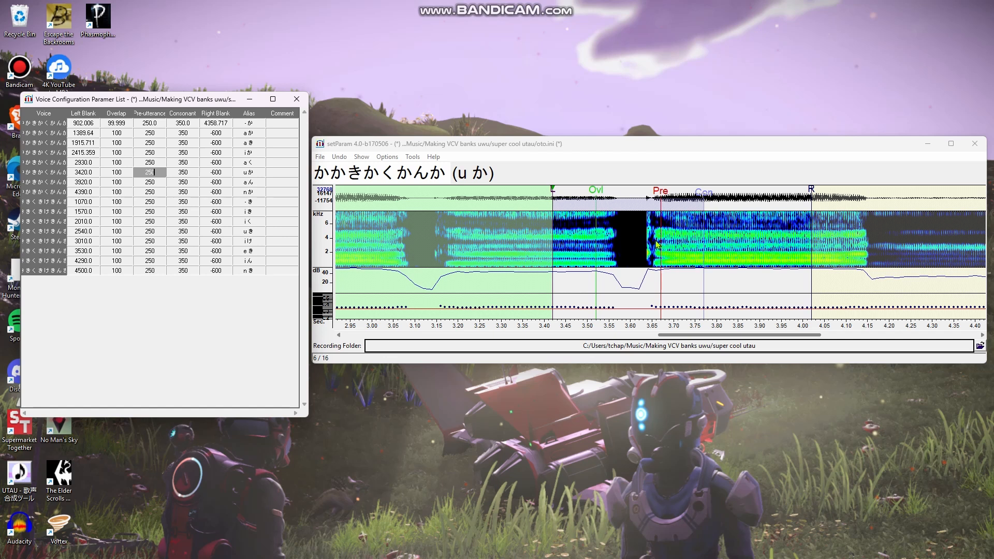
pyautogui.moveTo(553, 192); pyautogui.dragTo(547, 193)
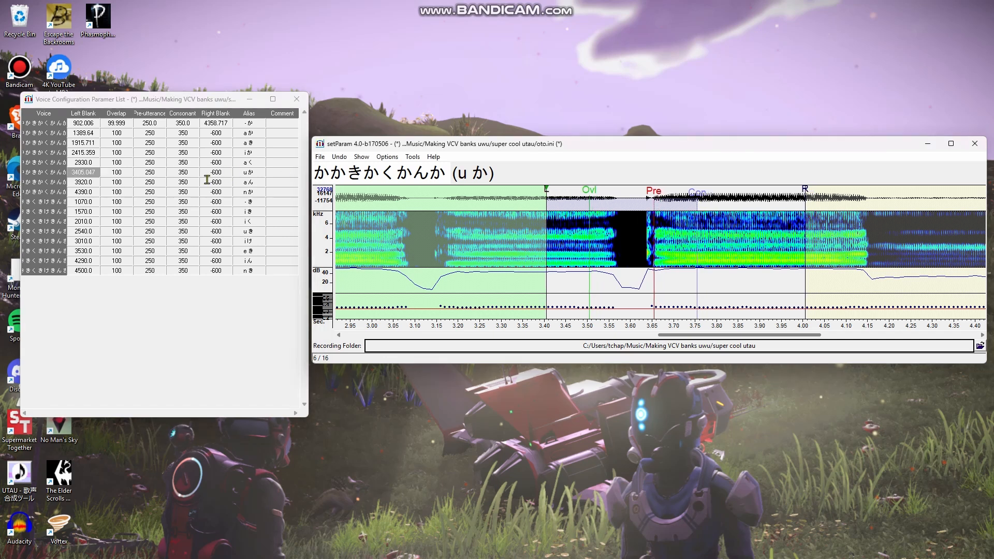
# Shift the a ん entry's markers together to a left blank of about 3962 ms, and set its right blank to about 1366 ms
pyautogui.click(161, 182)
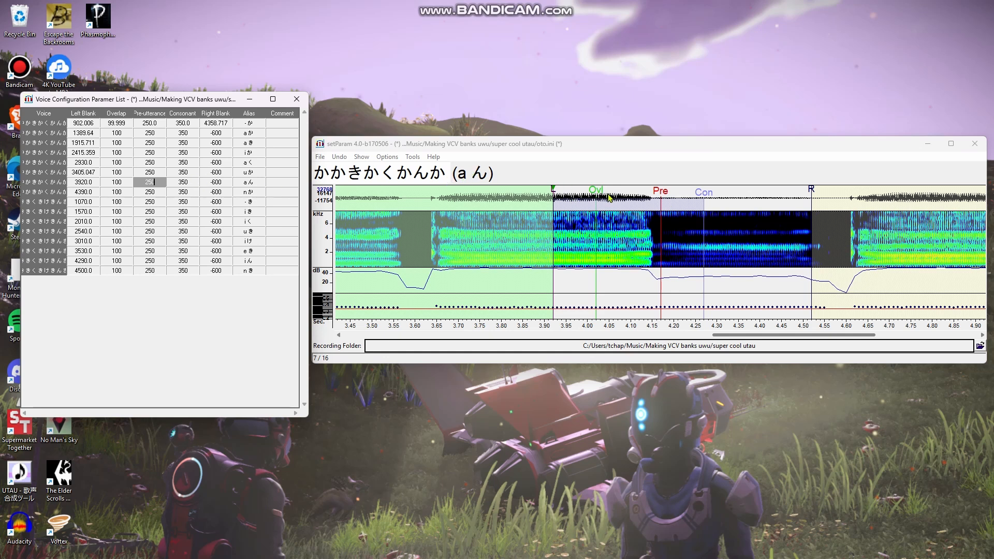
pyautogui.moveTo(555, 192); pyautogui.dragTo(563, 193)
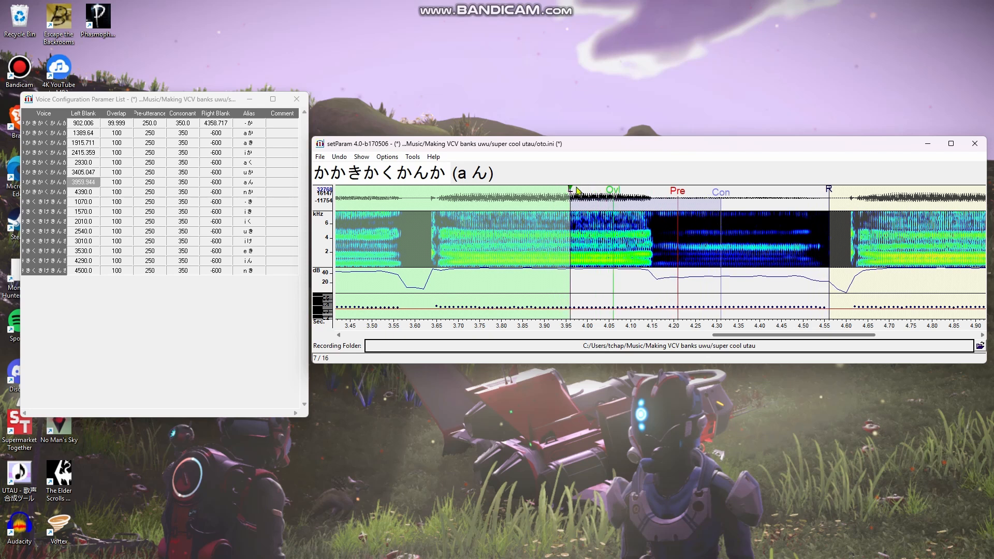
pyautogui.moveTo(572, 190)
pyautogui.mouseDown()
pyautogui.moveTo(554, 199)
pyautogui.moveTo(574, 202)
pyautogui.mouseUp()
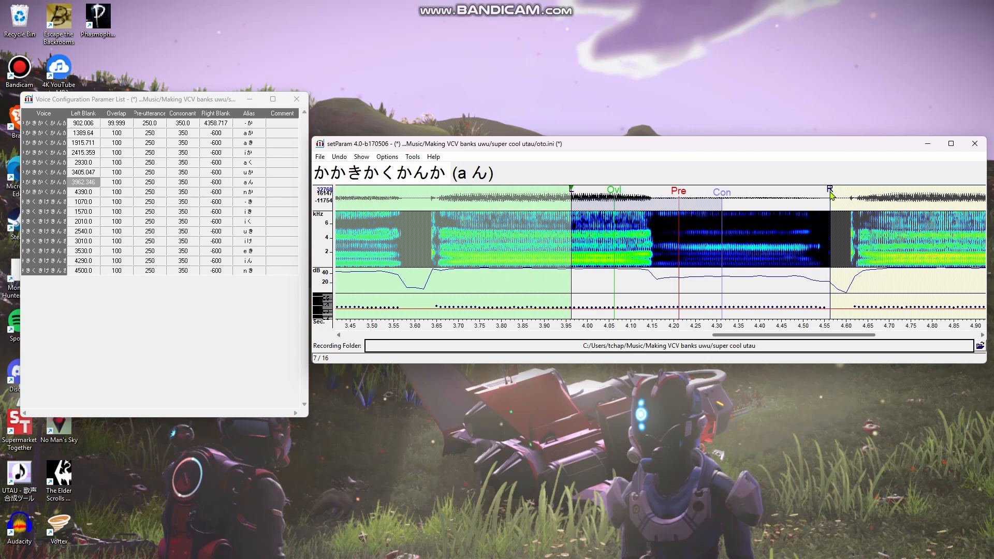
pyautogui.moveTo(831, 197); pyautogui.dragTo(808, 198)
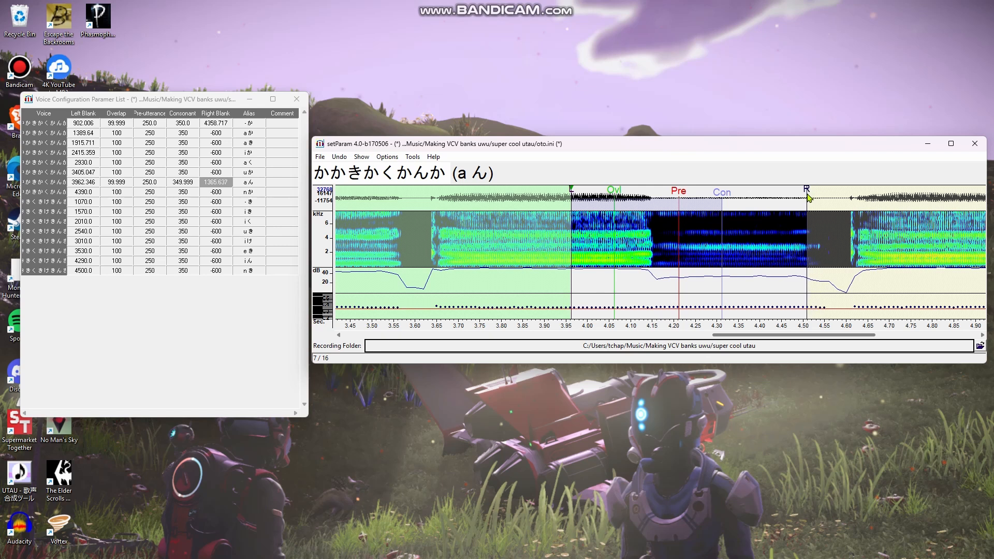
# Shift the markers of the n か entry together so its left blank is about 4379 ms
pyautogui.click(214, 192)
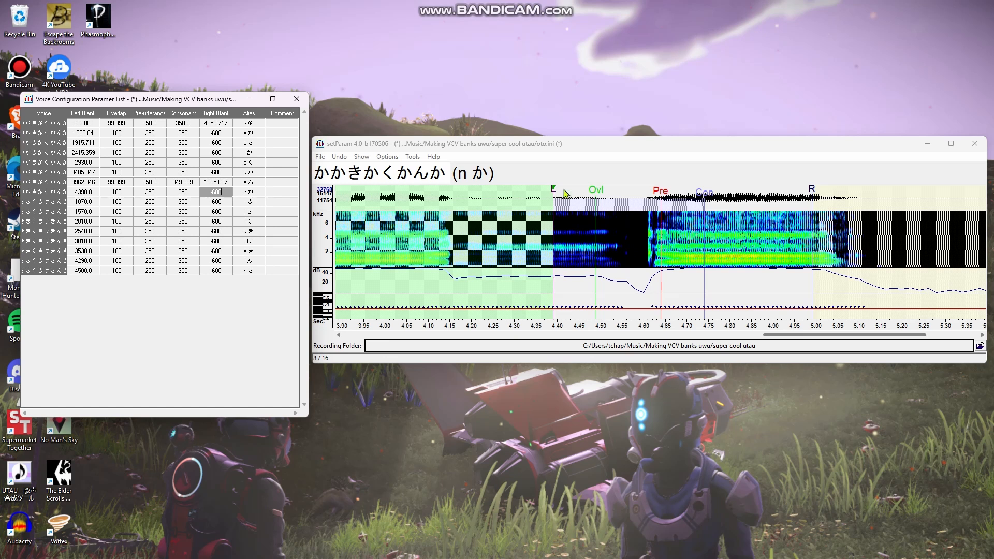
pyautogui.moveTo(553, 195); pyautogui.dragTo(549, 195)
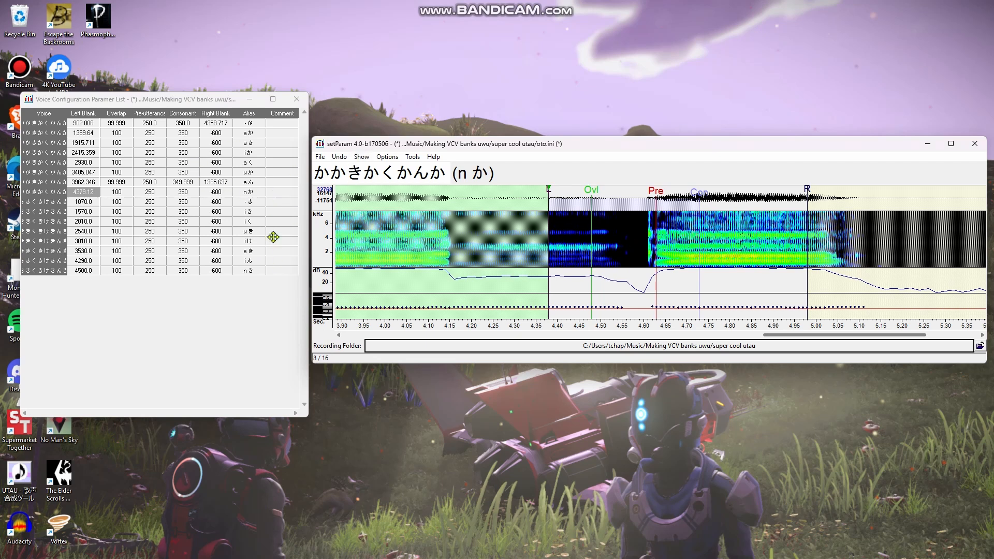
# Mark all eight かかきかくかんか entries, from - か to n か, with the comment ///
pyautogui.click(280, 126)
pyautogui.click(279, 172)
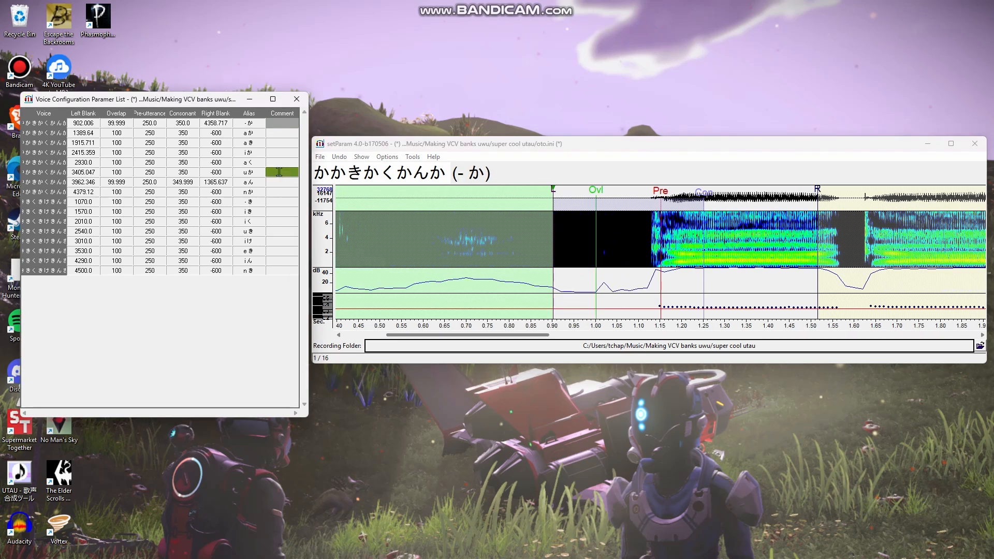
pyautogui.click(280, 192)
pyautogui.click(278, 182)
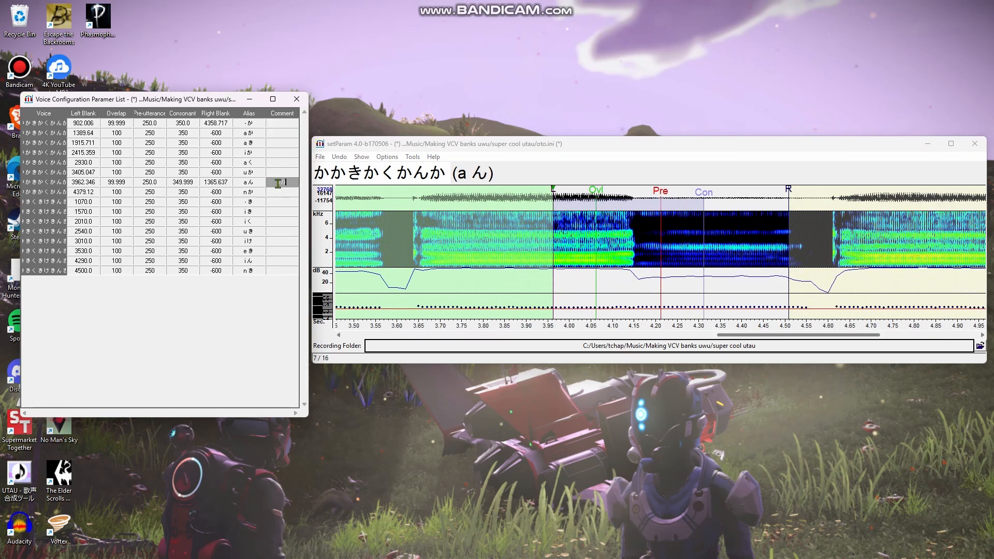
pyautogui.click(282, 192)
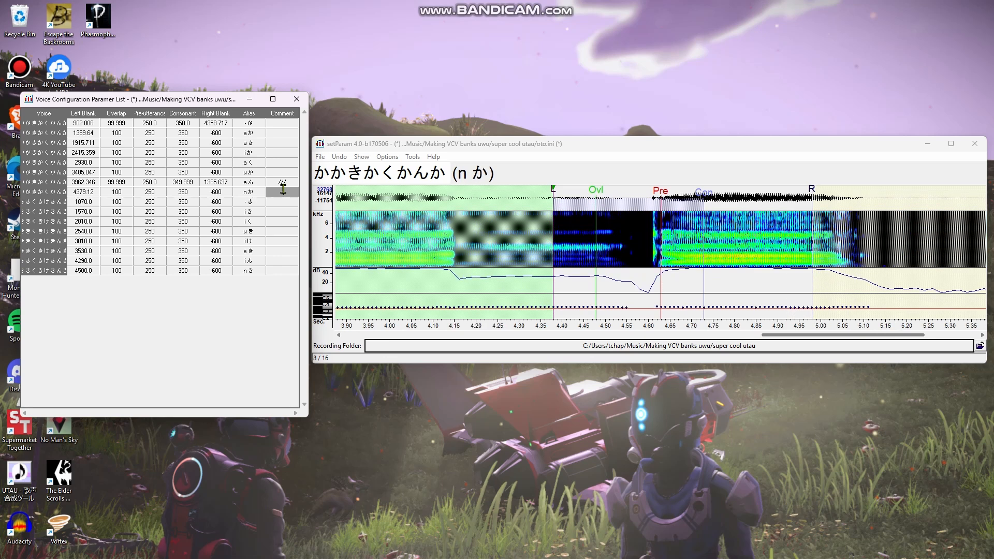
pyautogui.moveTo(283, 191); pyautogui.dragTo(291, 124)
pyautogui.write('/// /// /// /// /// ///')
pyautogui.click(282, 202)
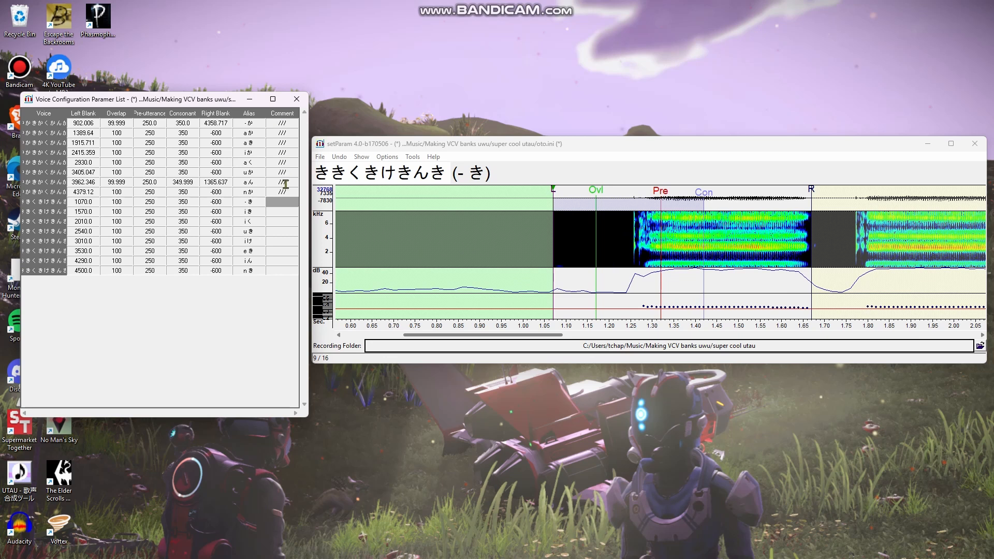
# Look through the uncommented ききくきけきんき entries and return to the - き entry
pyautogui.press('Down')
pyautogui.press('Down')
pyautogui.press('Down')
pyautogui.press('Down')
pyautogui.press('Down')
pyautogui.press('Down')
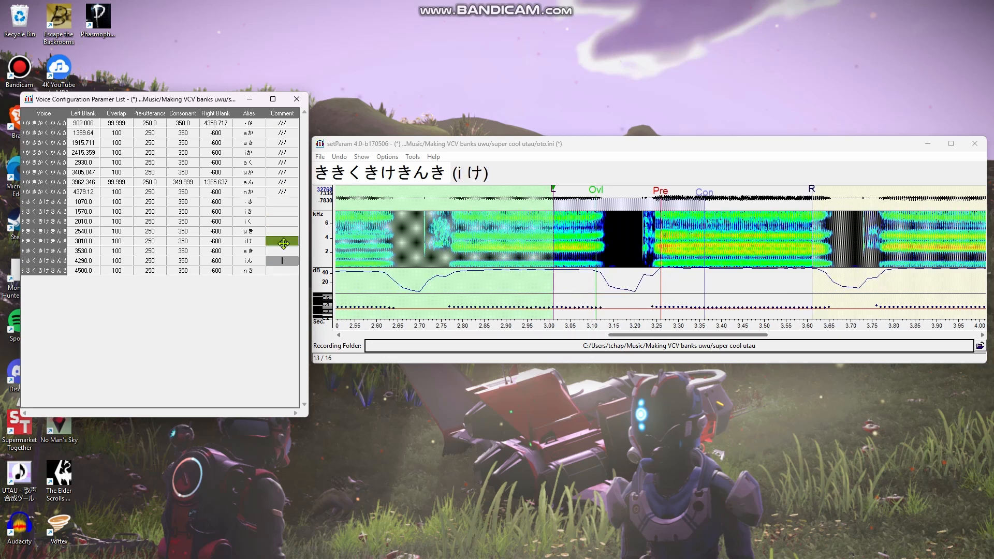
pyautogui.press('Up')
pyautogui.press('Up')
pyautogui.press('Up')
pyautogui.press('Up')
pyautogui.press('Up')
pyautogui.press('Up')
# Save the voice configurations over the existing oto.ini and minimise both setParam windows
pyautogui.click(320, 156)
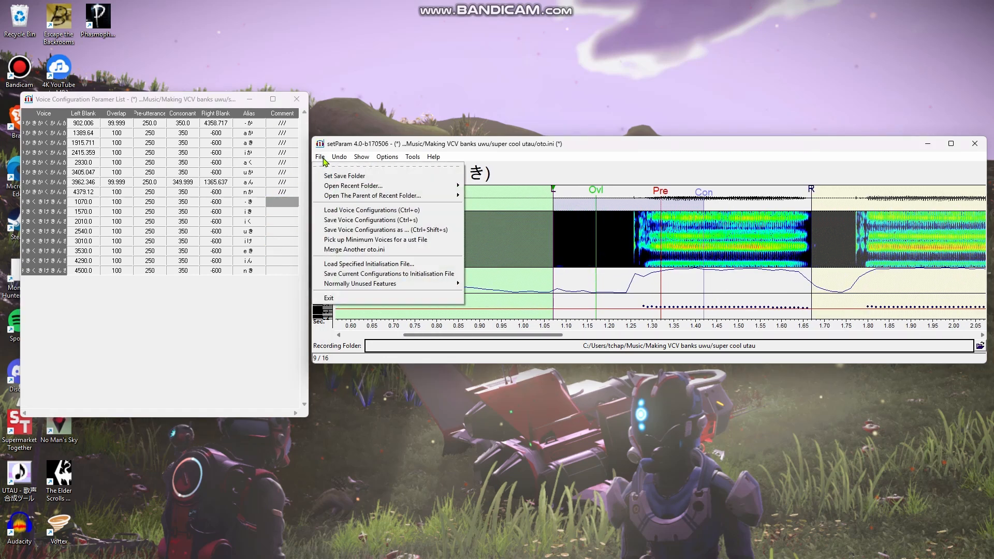
pyautogui.click(350, 224)
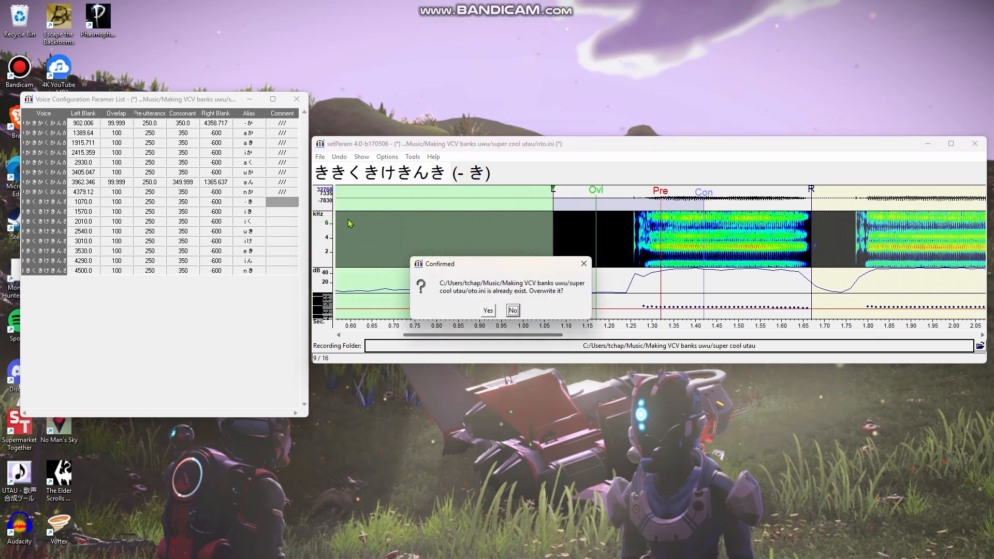
pyautogui.click(488, 310)
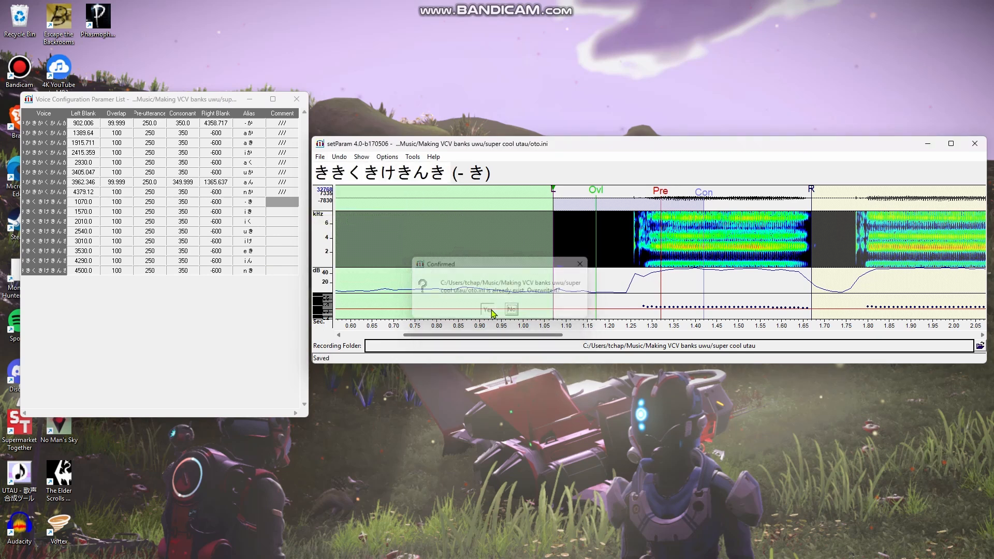
pyautogui.click(974, 143)
pyautogui.click(295, 100)
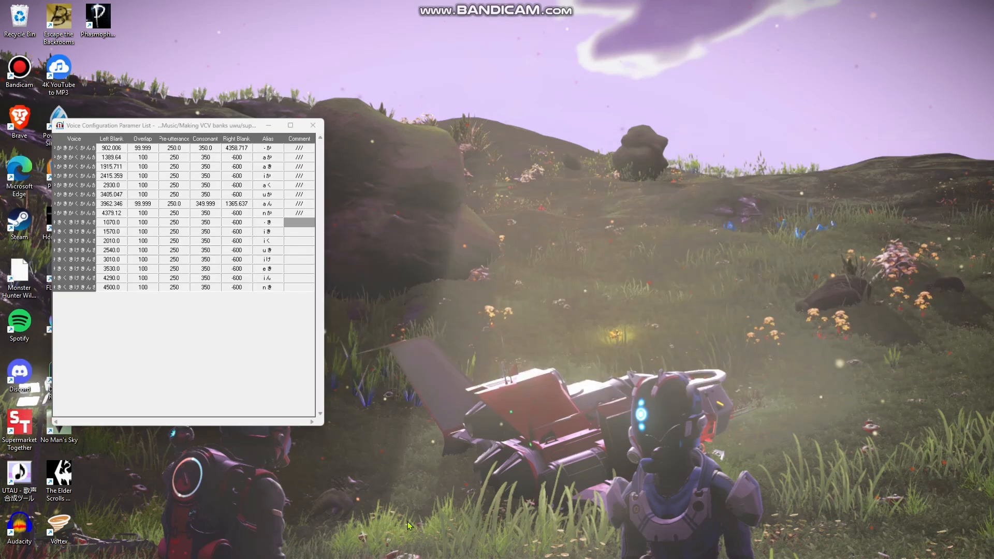
# Open the New Project sequence from the Making VCV banks uwu folder in Music with UTAU
pyautogui.click(494, 547)
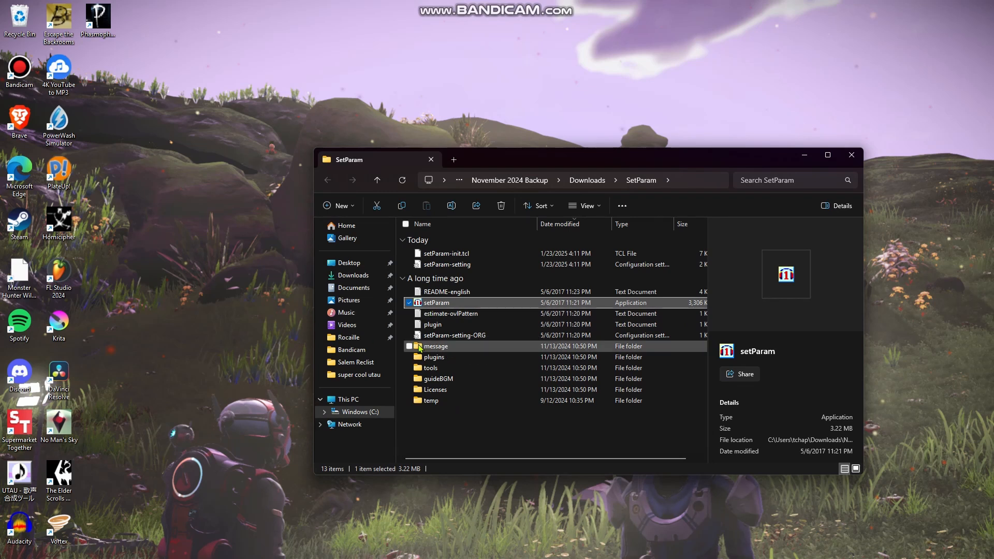
pyautogui.click(357, 313)
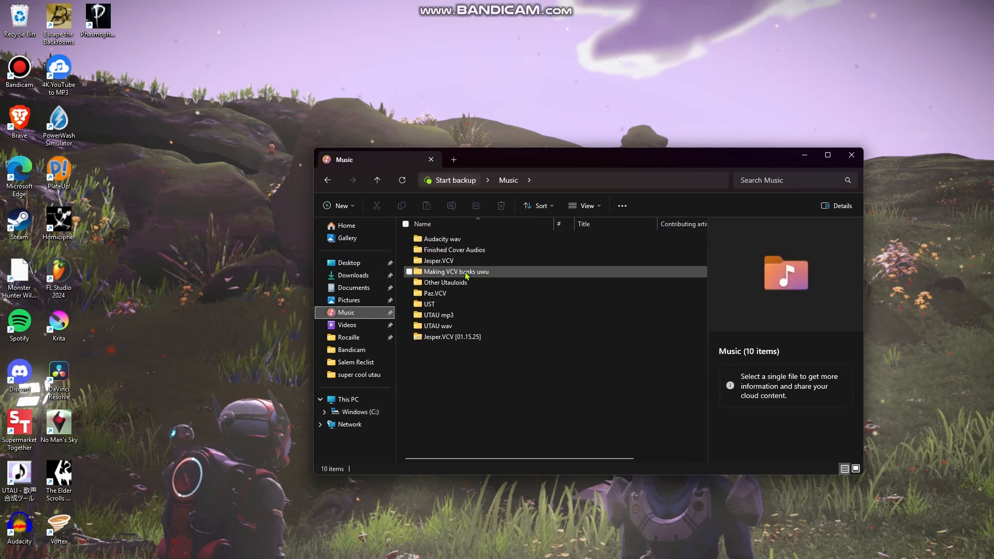
pyautogui.doubleClick(467, 274)
pyautogui.doubleClick(464, 262)
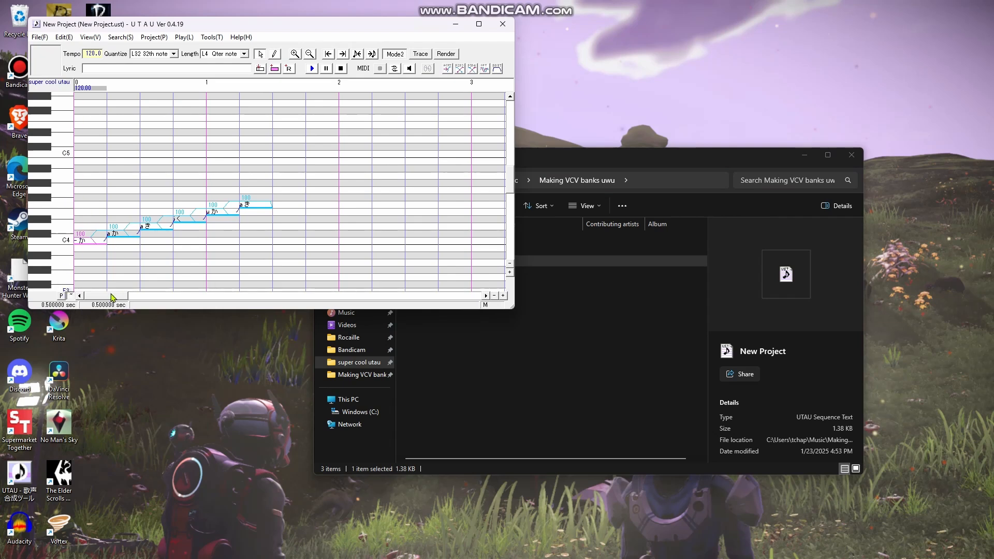
# Select all six notes from - か to a き and play them back with the edited voicebank
pyautogui.click(120, 235)
pyautogui.moveTo(95, 213); pyautogui.dragTo(262, 200)
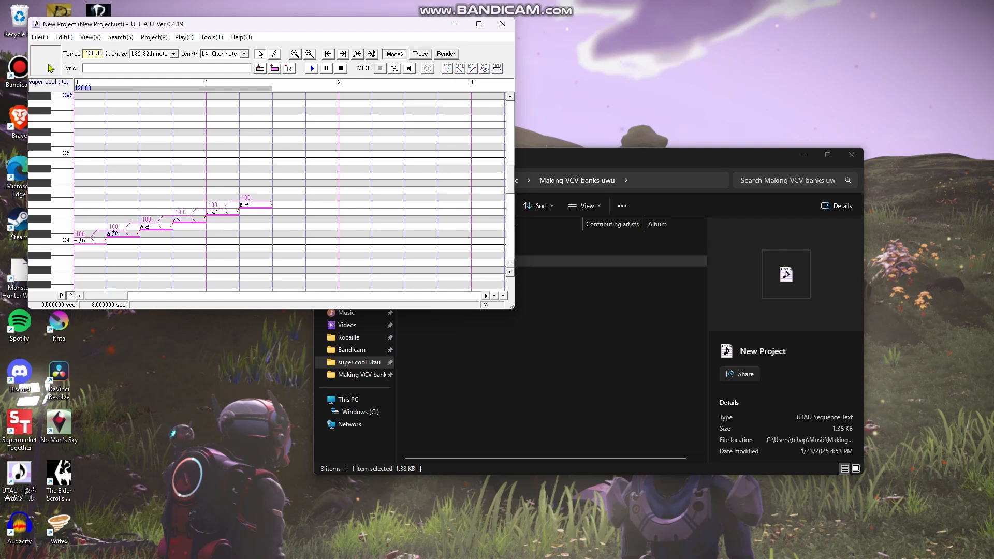
pyautogui.click(310, 69)
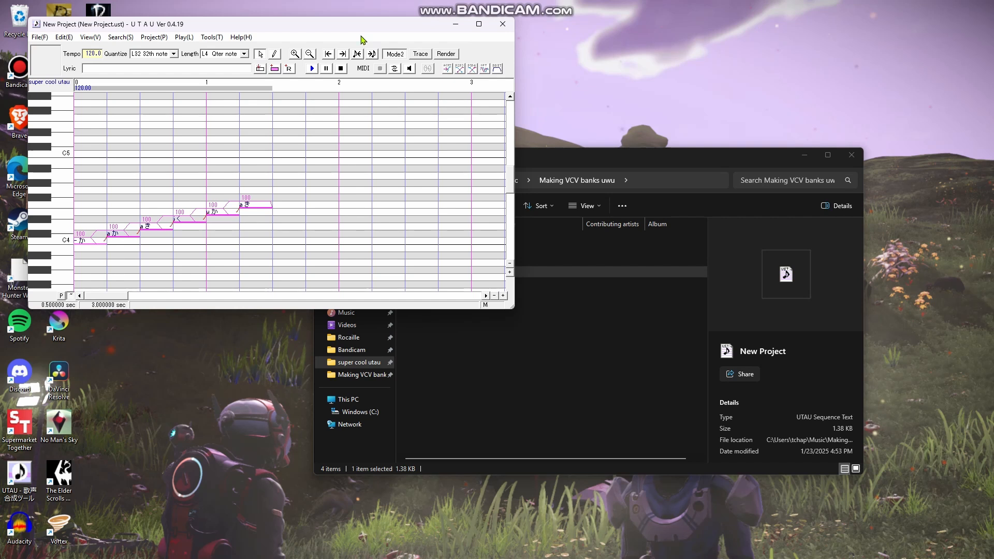
# Maximise the UTAU project window and select only the last note, a き
pyautogui.click(479, 23)
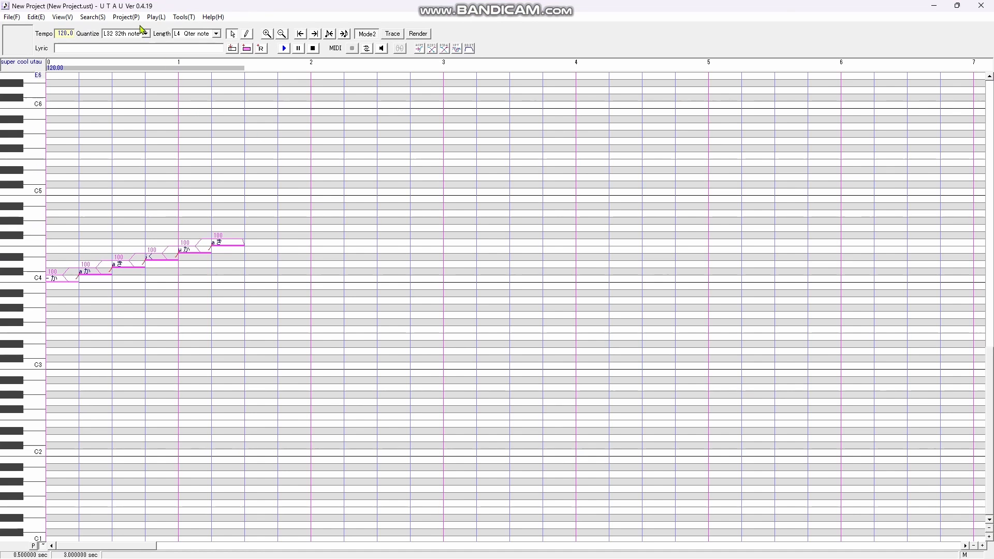
pyautogui.click(209, 149)
pyautogui.press('Right')
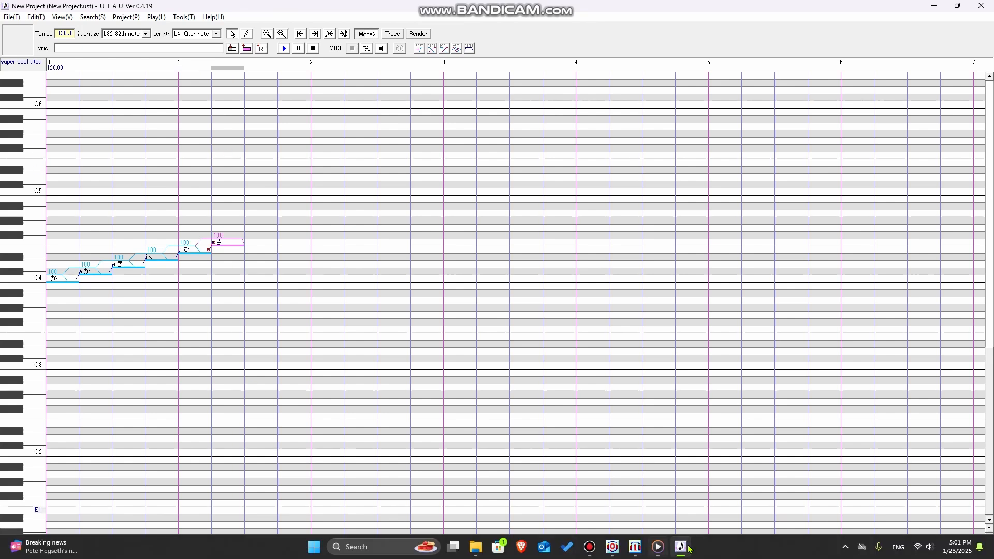
# Bring up both setParam windows to review the saved entries in the parameter list, and minimise them again
pyautogui.moveTo(634, 554)
pyautogui.click(664, 496)
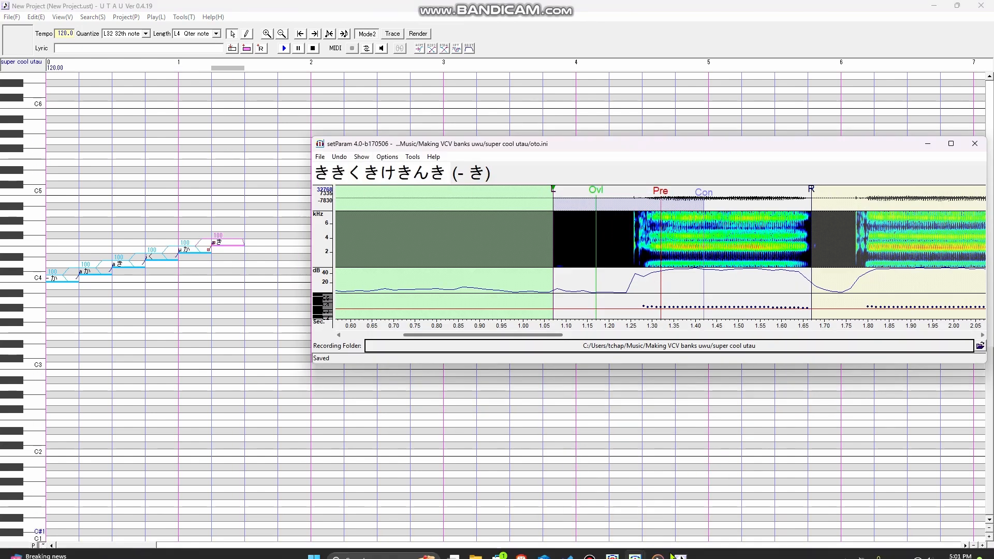
pyautogui.moveTo(637, 551)
pyautogui.click(590, 512)
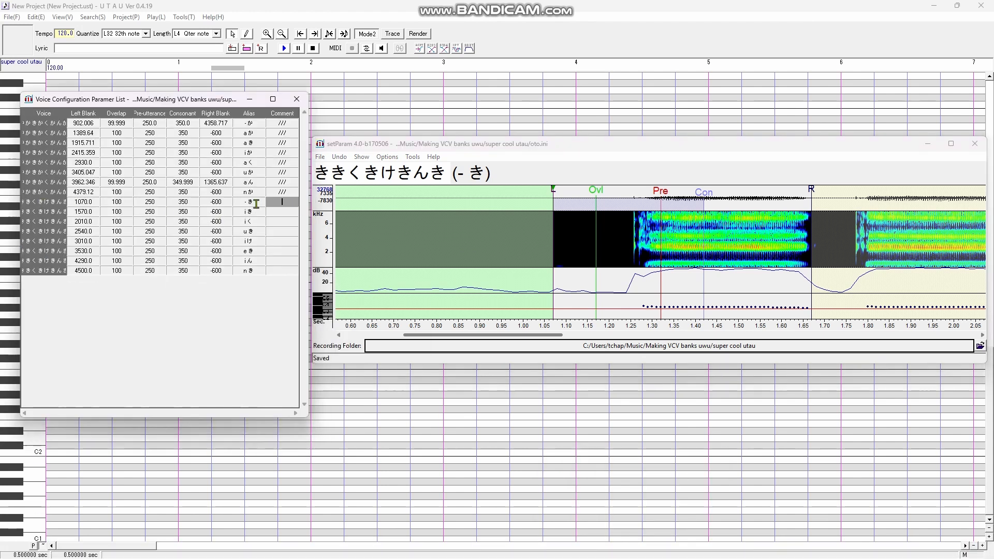
pyautogui.click(927, 143)
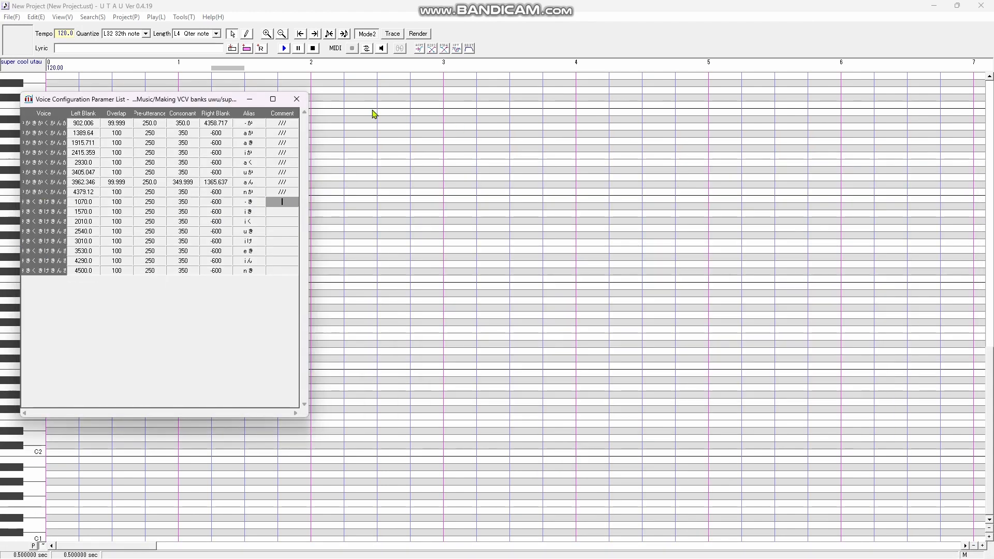
pyautogui.click(248, 101)
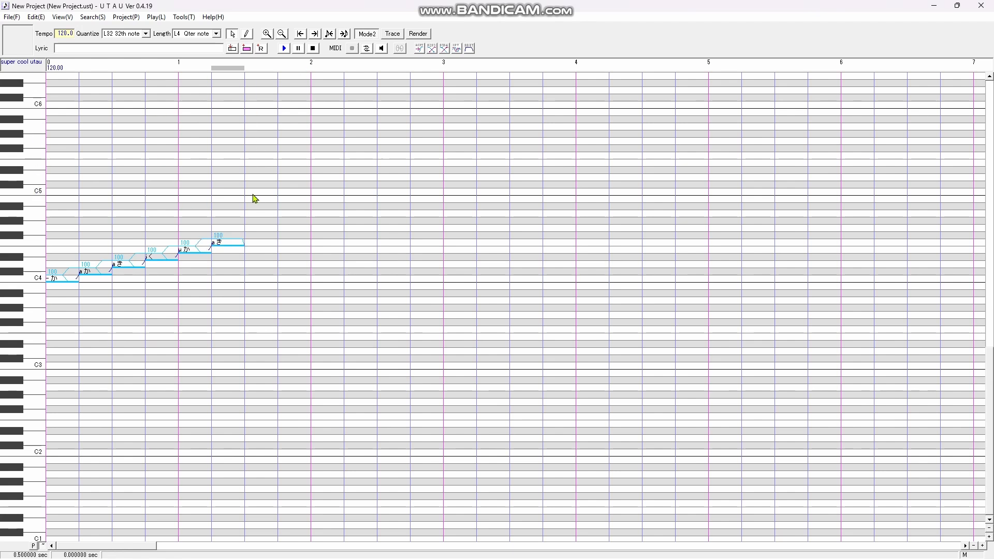
# Open the "- き" entry of ききくきけきんき.wav from the voice bank settings in the parameter editor
pyautogui.click(184, 17)
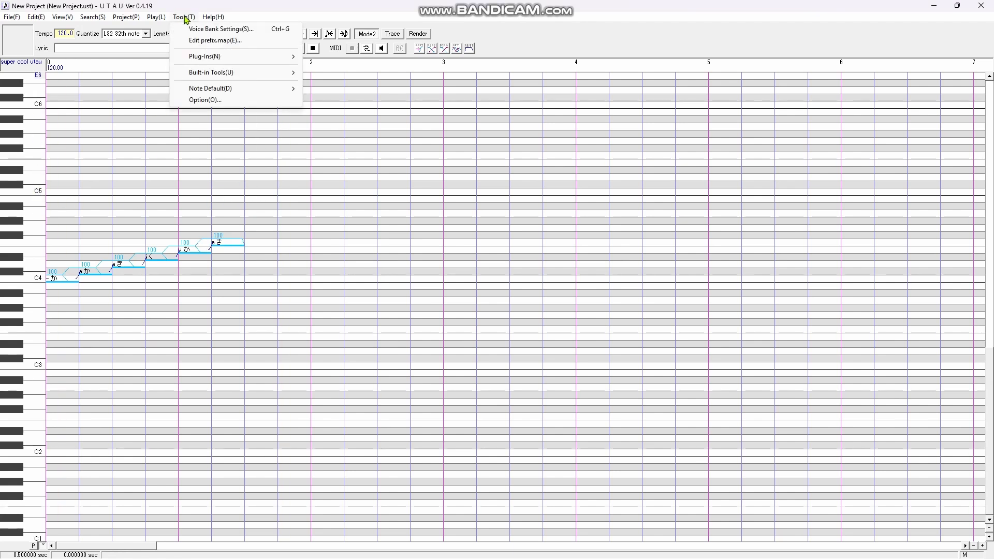
pyautogui.click(196, 30)
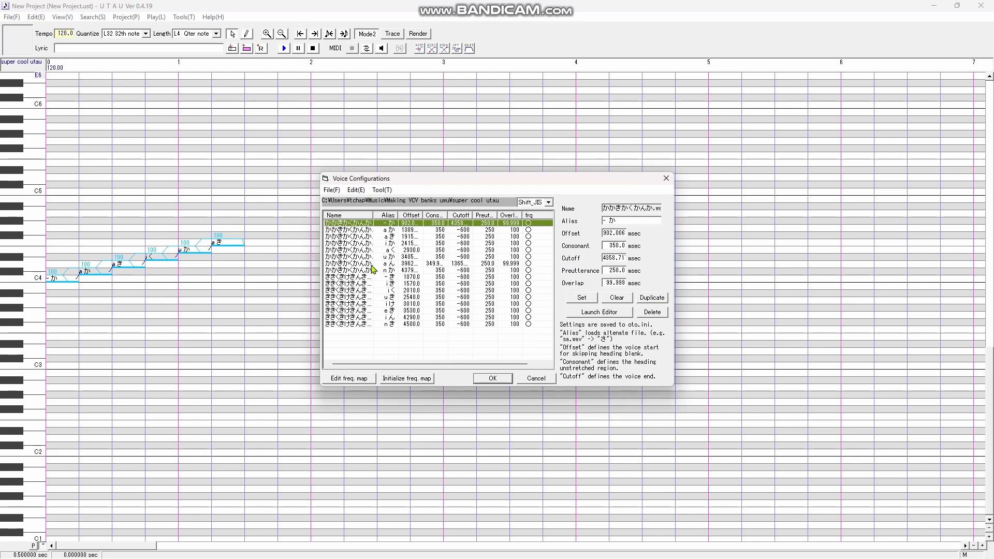
pyautogui.click(362, 279)
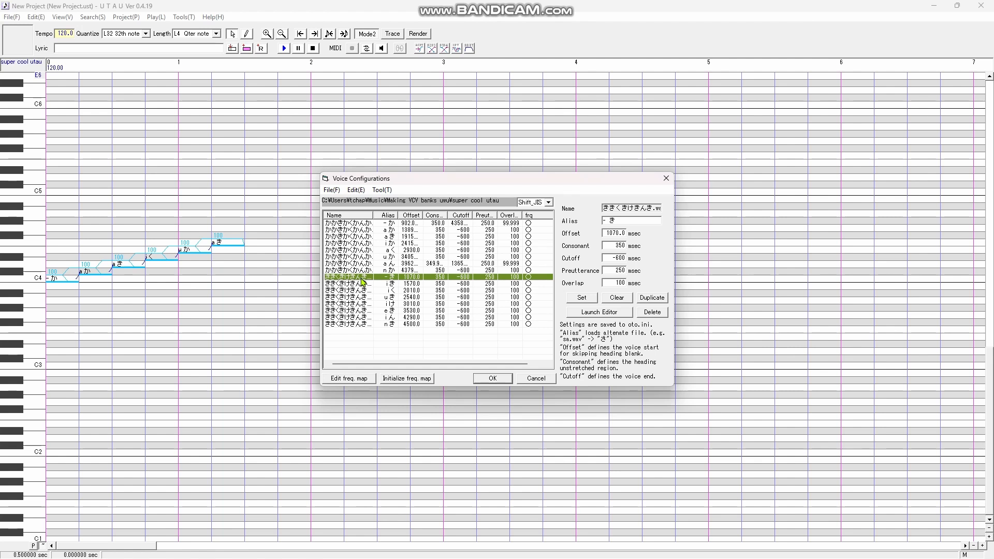
pyautogui.rightClick(363, 281)
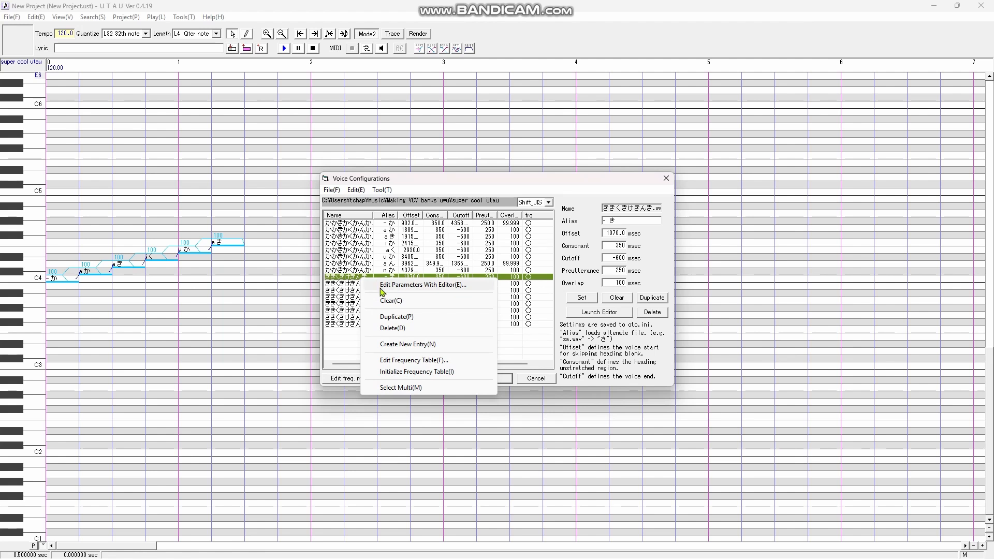
pyautogui.click(457, 289)
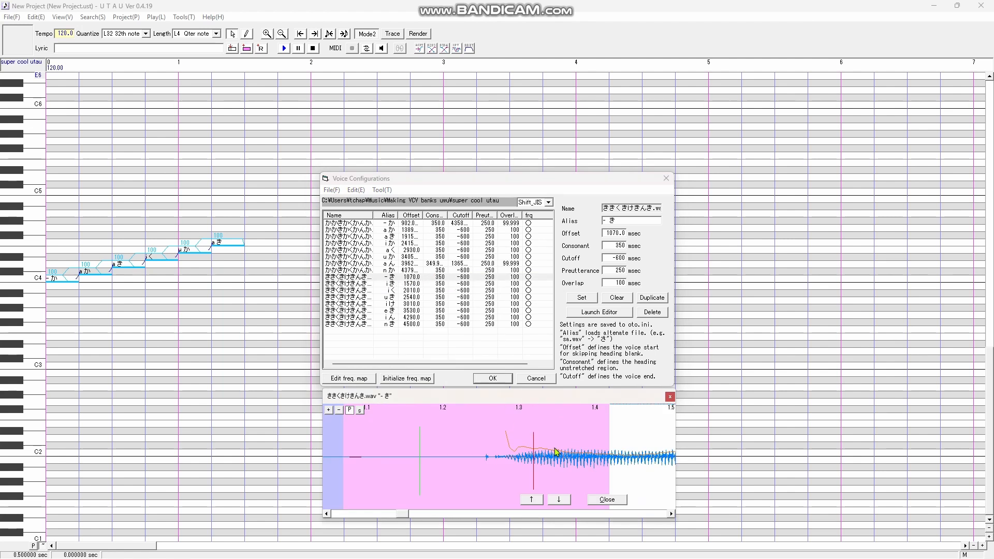
# Widen the waveform editor on both sides and shift the "- き" entry's offset earlier to 1043 msec
pyautogui.moveTo(677, 461); pyautogui.dragTo(913, 461)
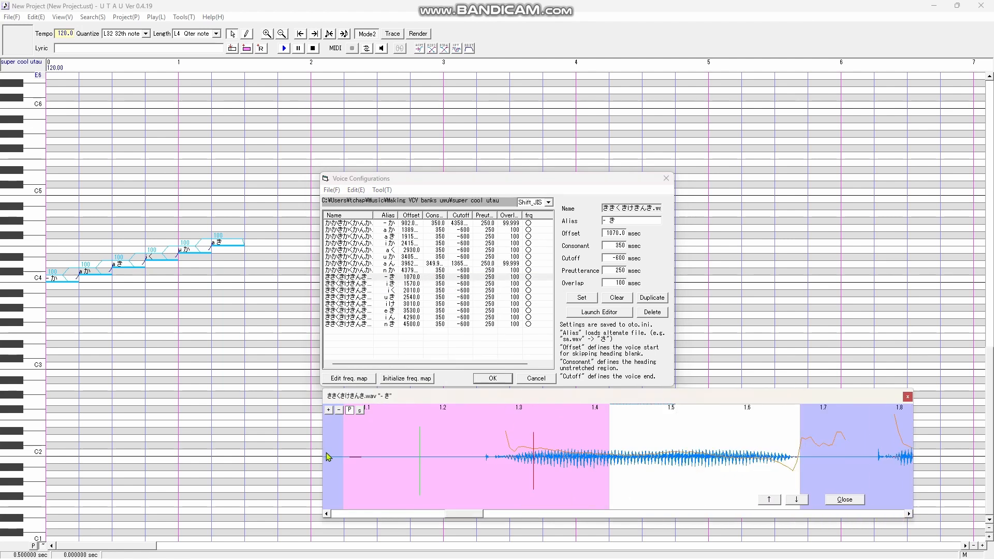
pyautogui.moveTo(328, 455); pyautogui.dragTo(104, 455)
pyautogui.moveTo(336, 516)
pyautogui.mouseDown()
pyautogui.moveTo(346, 518)
pyautogui.moveTo(336, 515)
pyautogui.mouseUp()
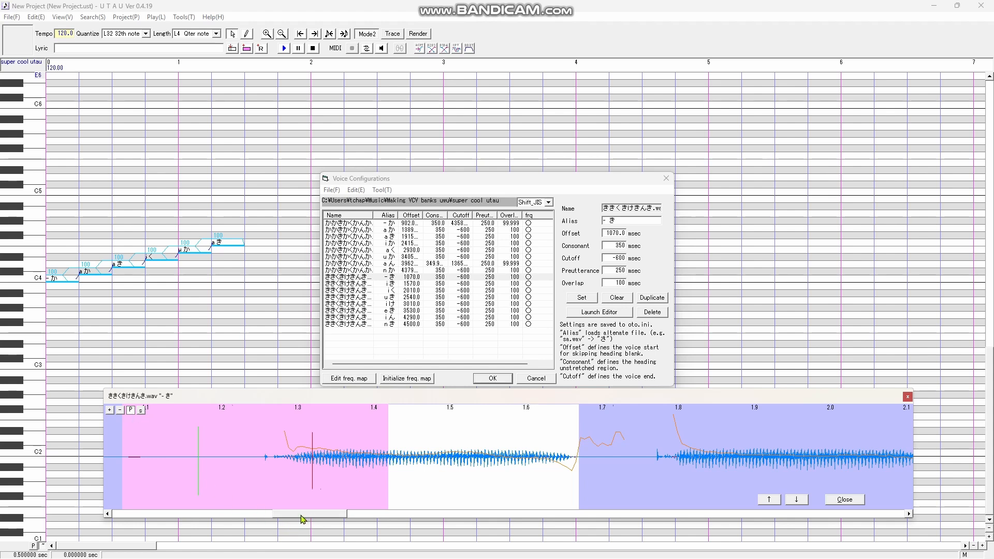
pyautogui.moveTo(302, 518); pyautogui.dragTo(296, 518)
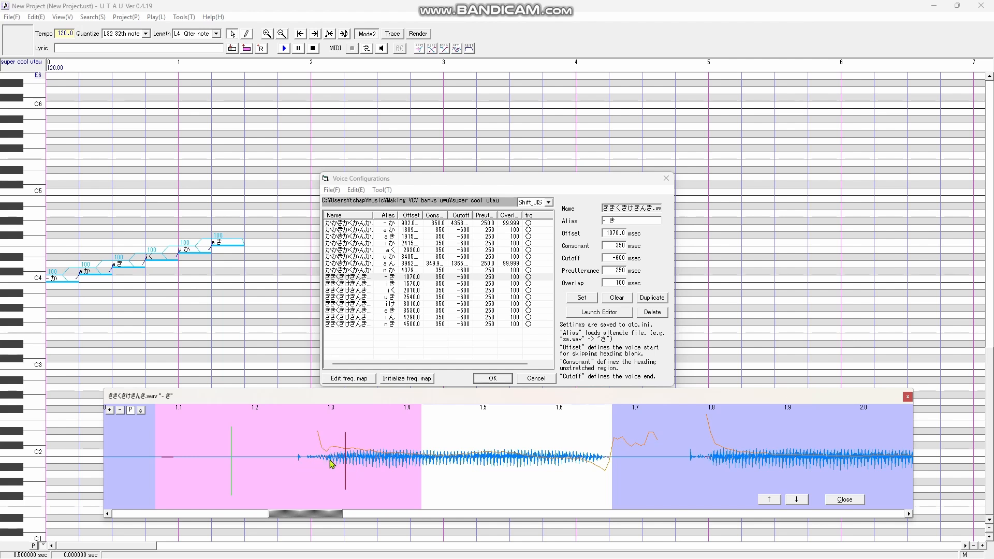
pyautogui.moveTo(155, 452); pyautogui.dragTo(135, 449)
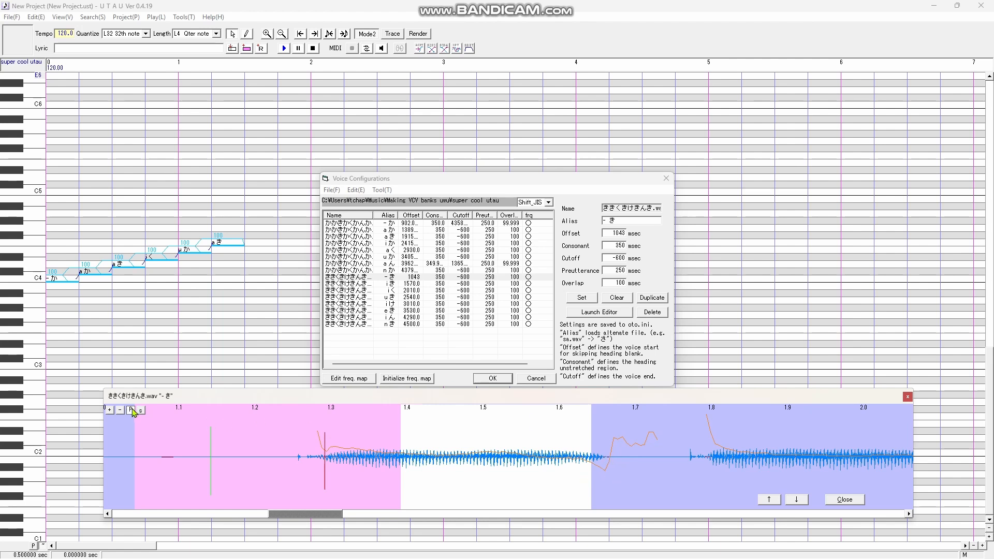
# Advance to the "i き" entry and shift its offset earlier to 1540 msec
pyautogui.click(796, 500)
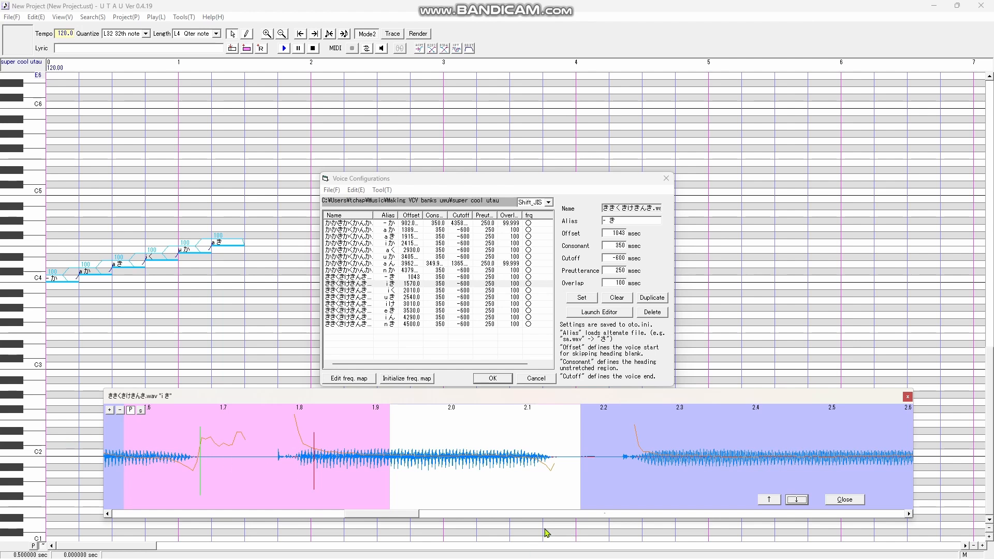
pyautogui.moveTo(405, 522); pyautogui.dragTo(392, 520)
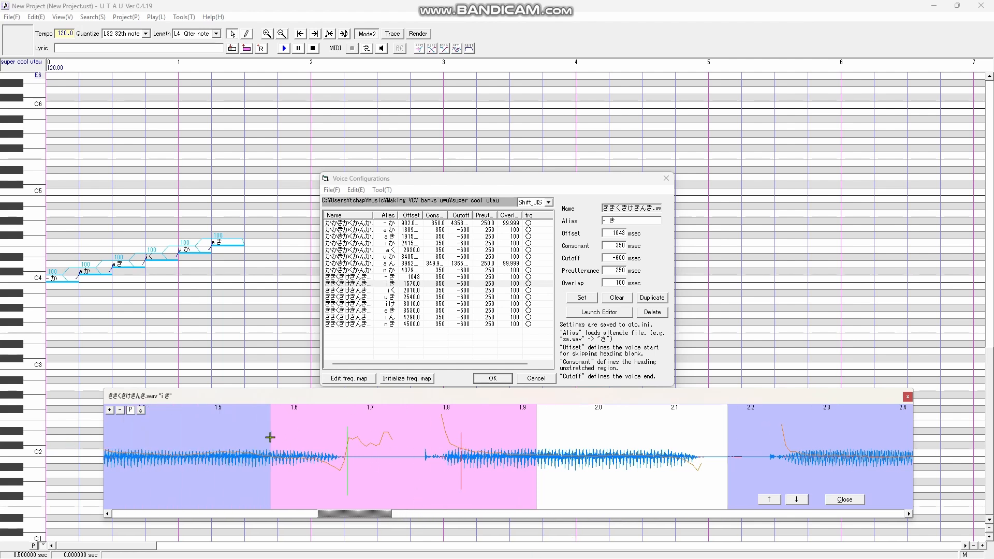
pyautogui.moveTo(257, 437); pyautogui.dragTo(256, 437)
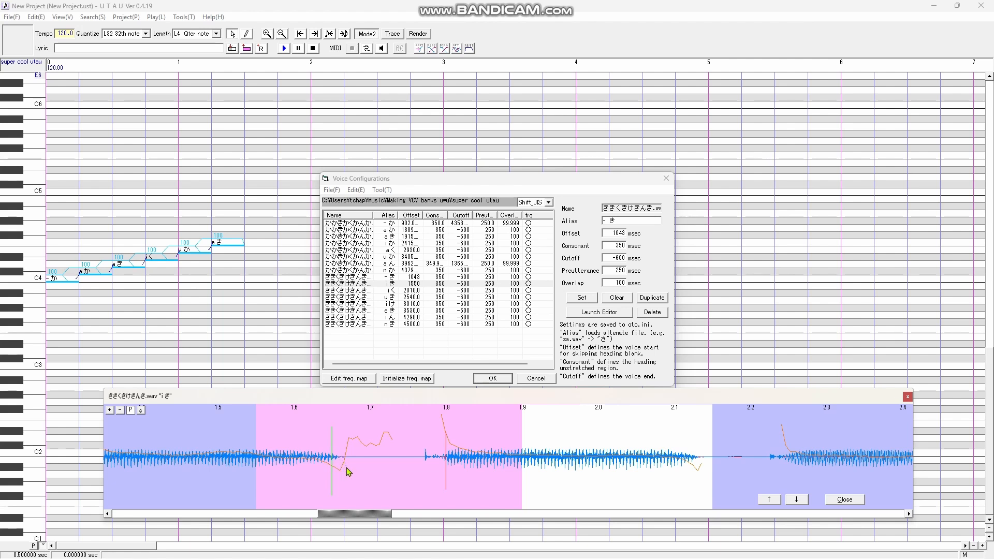
pyautogui.moveTo(255, 459); pyautogui.dragTo(247, 459)
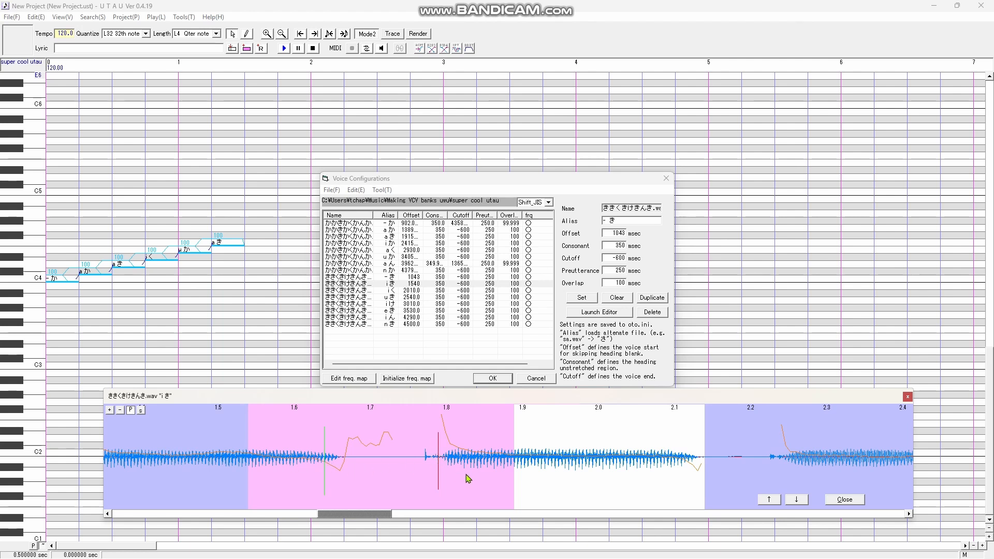
# Set the "i き" entry's preutterance to 257 msec and move its cutoff to 3086, at the end of the vowel
pyautogui.click(438, 473)
pyautogui.moveTo(437, 473); pyautogui.dragTo(444, 473)
pyautogui.moveTo(703, 461)
pyautogui.mouseDown()
pyautogui.moveTo(604, 468)
pyautogui.moveTo(684, 469)
pyautogui.mouseUp()
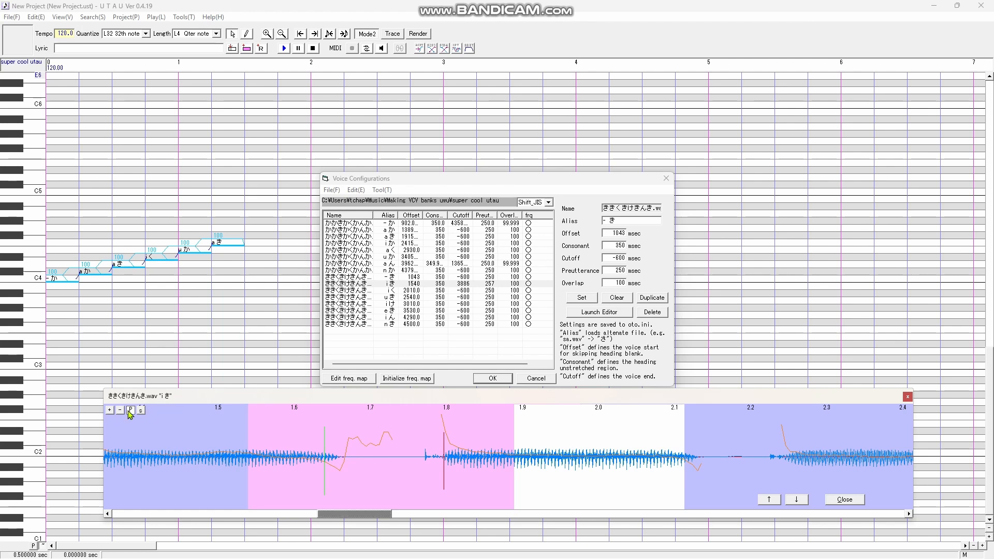
# Close the waveform editor and accept the edited voice configurations
pyautogui.click(840, 502)
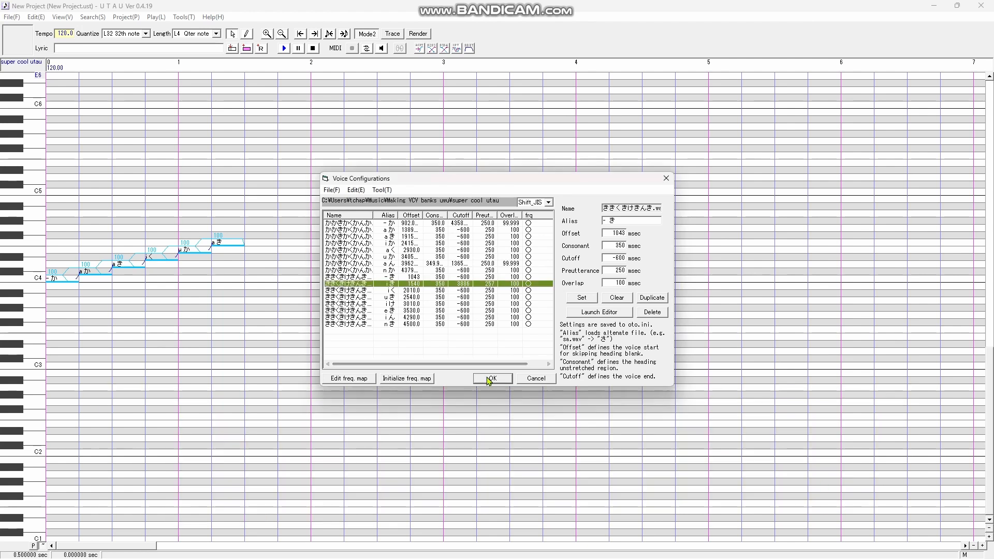
pyautogui.click(491, 379)
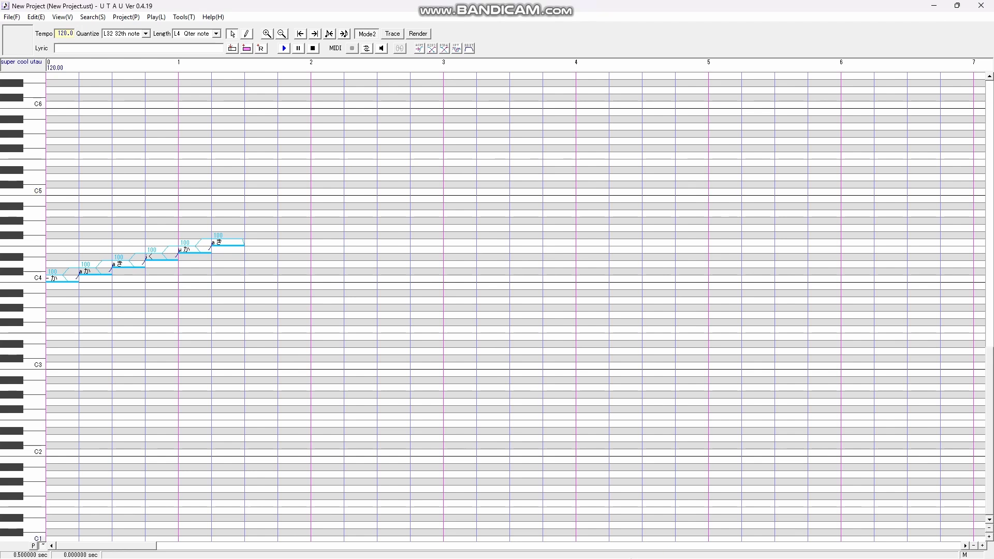
pyautogui.moveTo(636, 556)
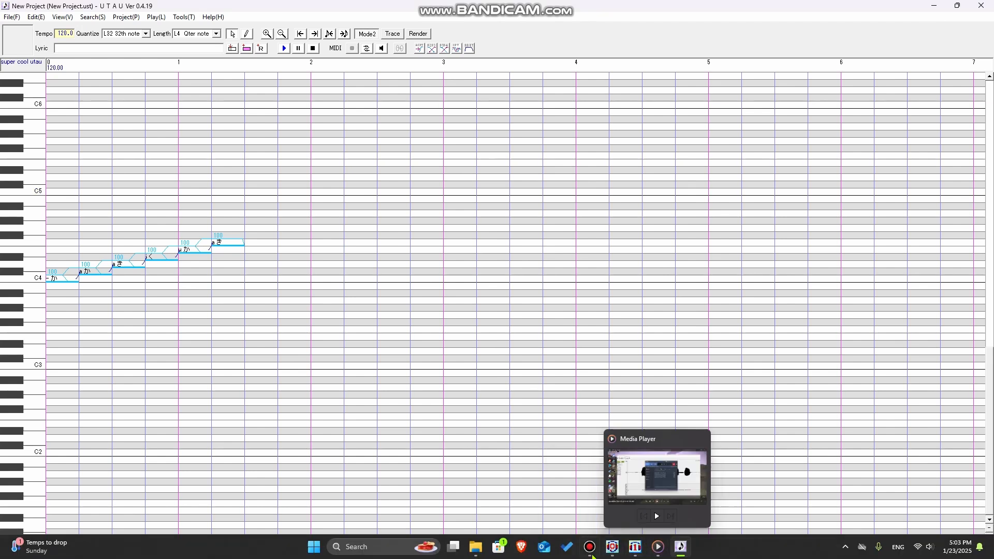